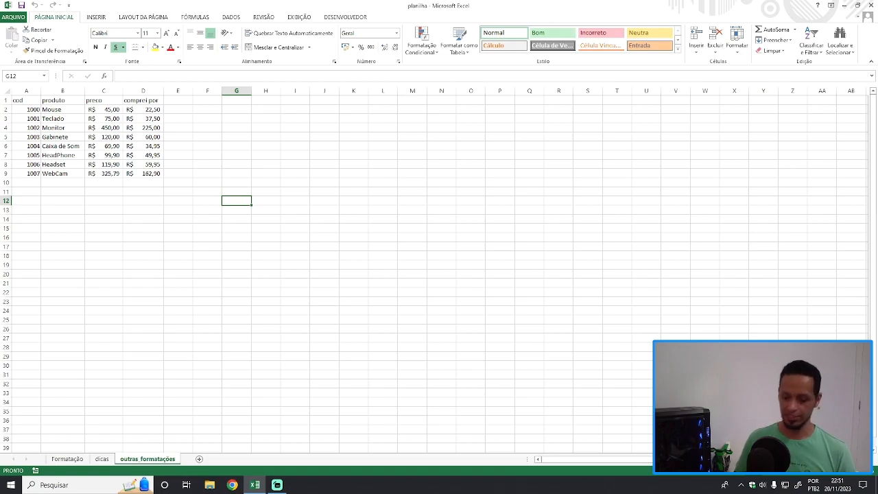
Magnify the screen to 200% with the Windows Magnifier and minimize its window.
key(super+plus)
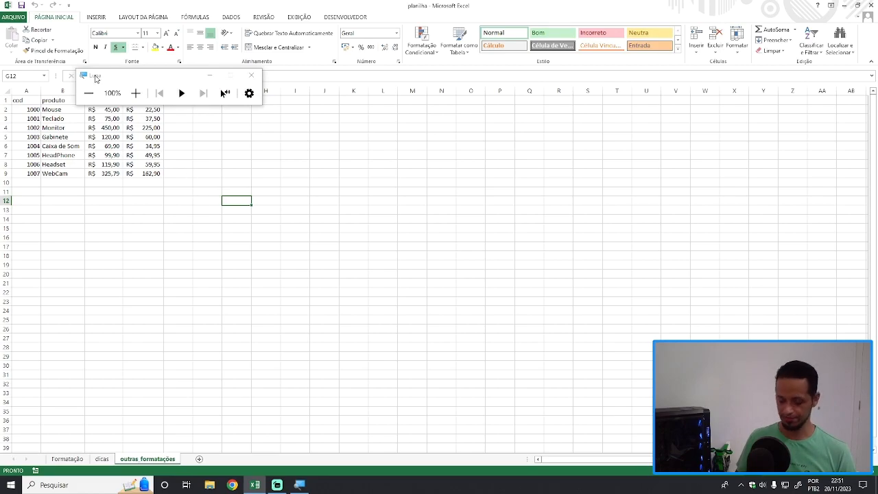
key(super+plus)
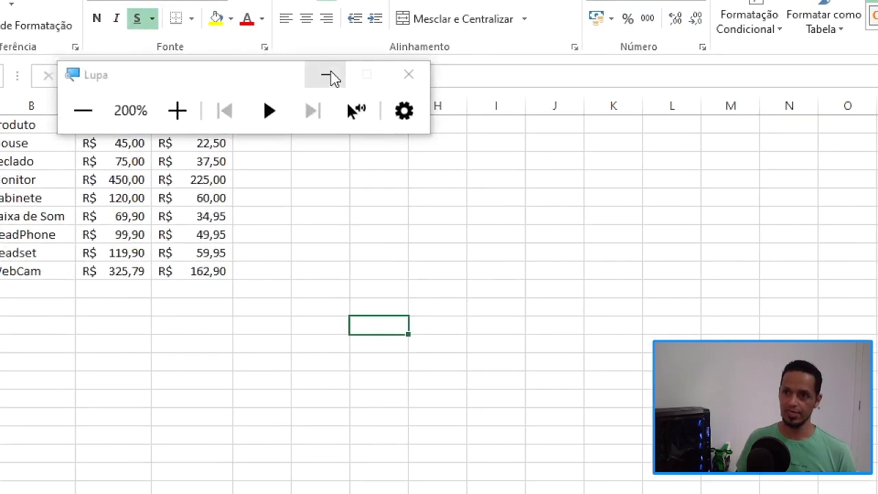
click(210, 77)
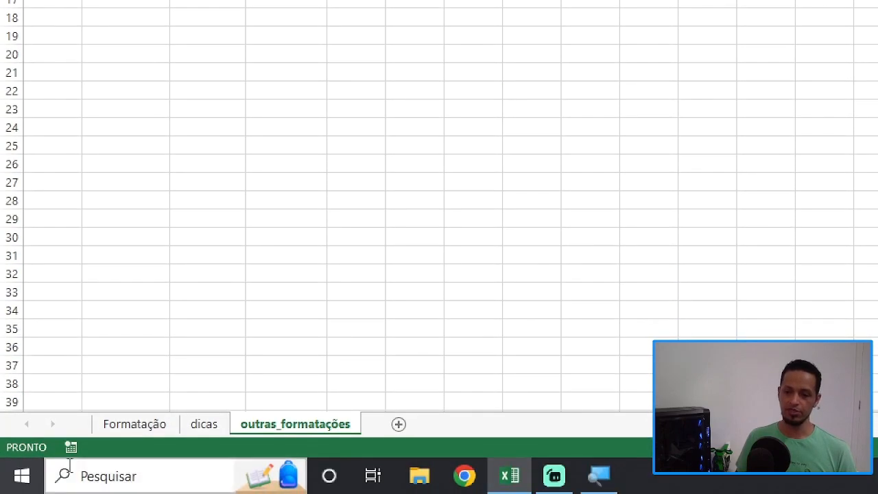
Review the tables on the Formatação and dicas sheets, and return to the outras_formatações sheet.
click(154, 427)
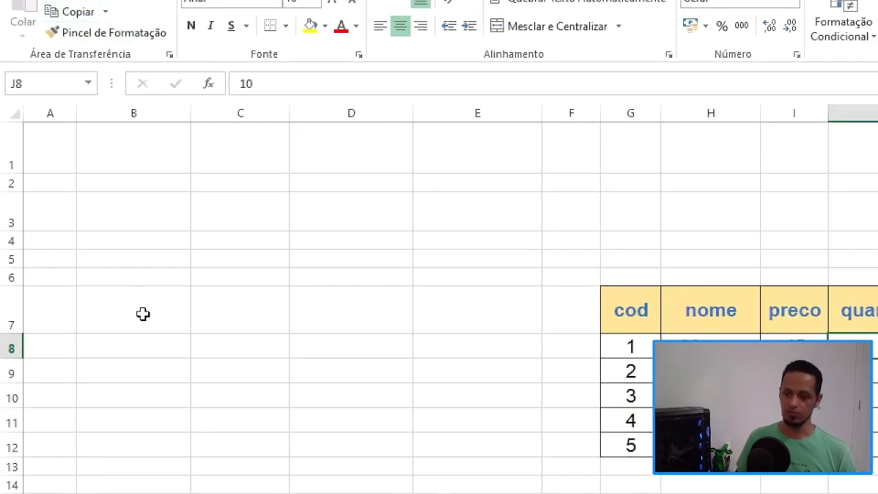
key(super+minus)
drag(323, 195, 446, 257)
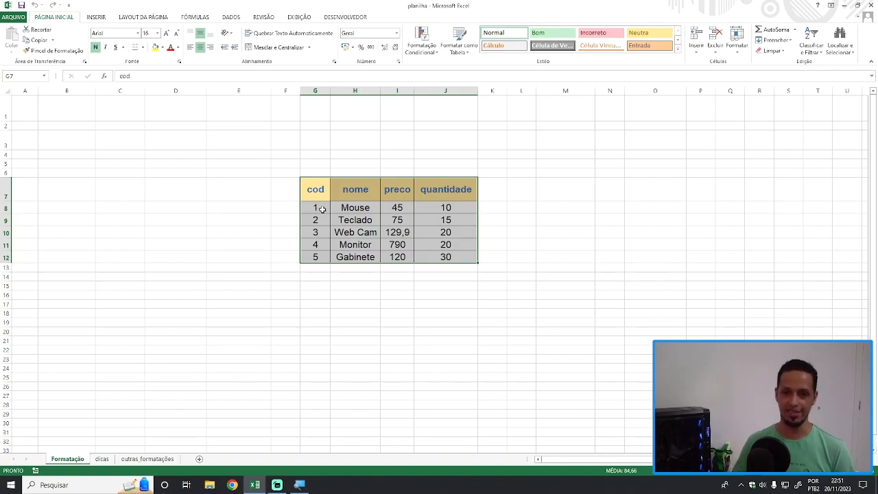
click(102, 459)
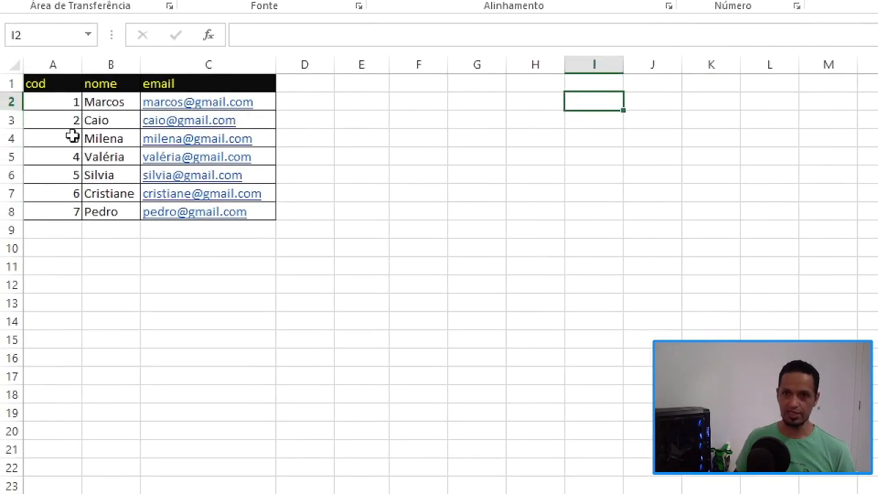
drag(44, 104, 53, 124)
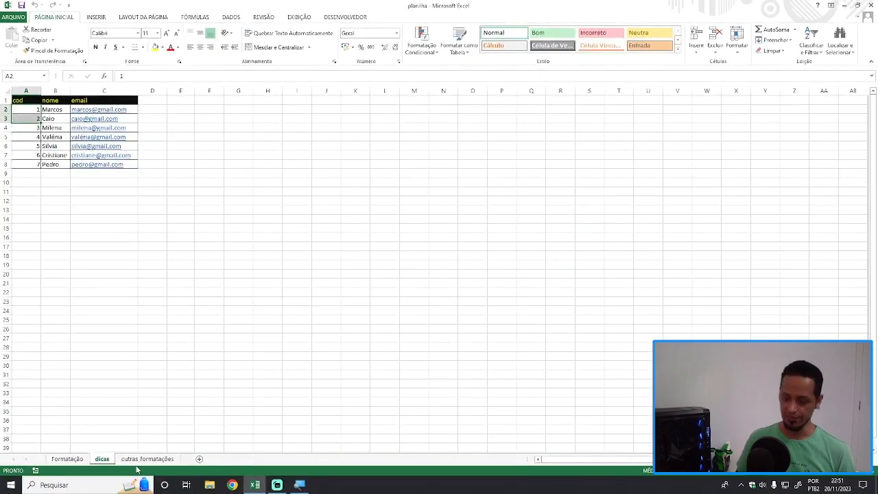
click(144, 461)
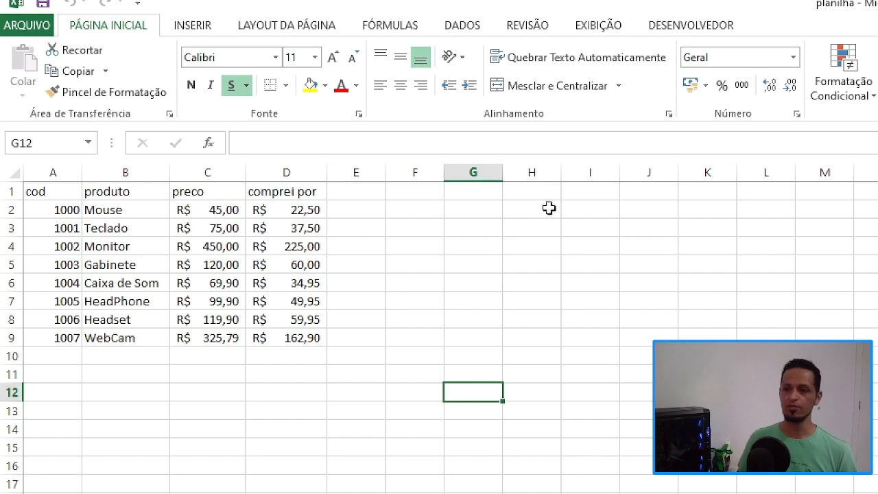
Examine the list of available number formats without choosing one.
click(698, 59)
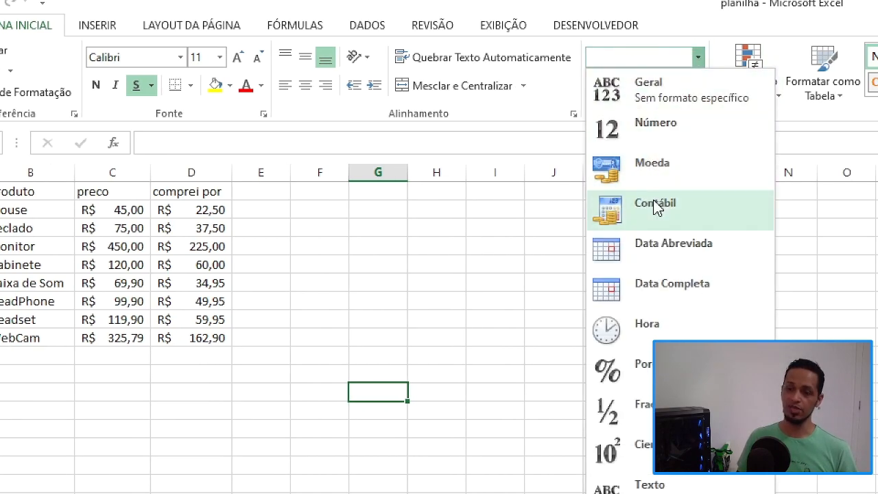
click(696, 58)
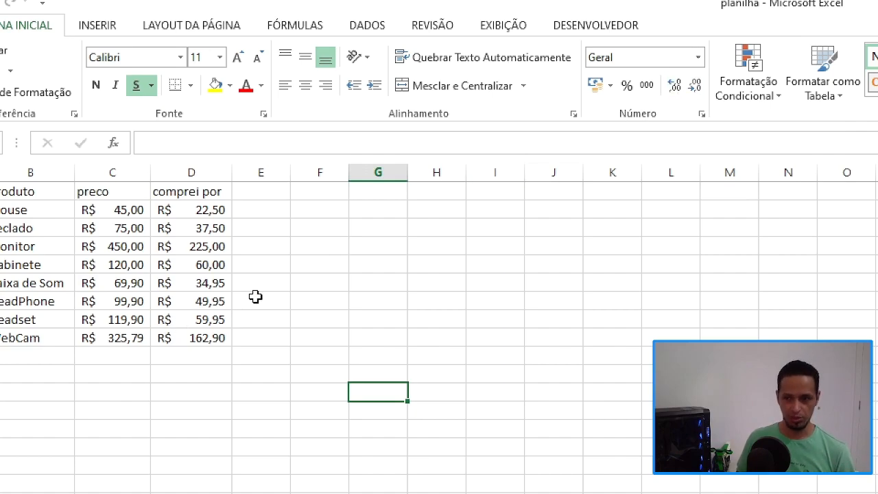
Enter 1000 in cell G1 and apply the thousands separator format to it.
click(396, 214)
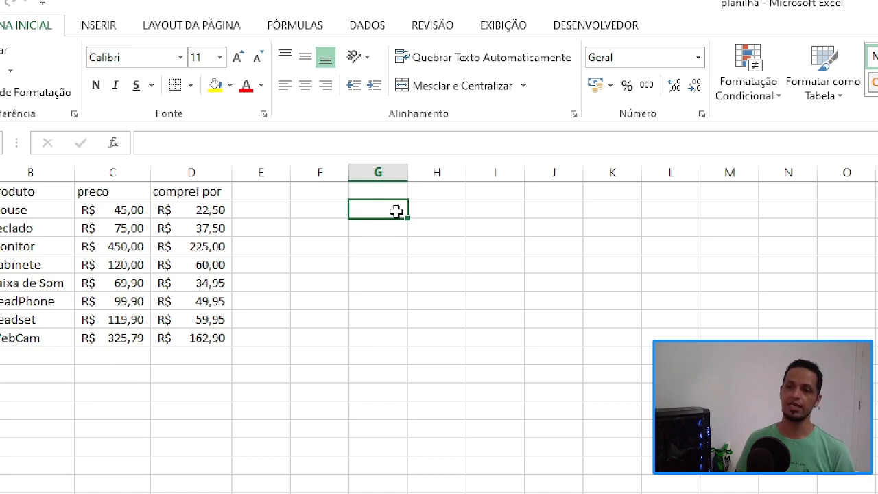
key(Up)
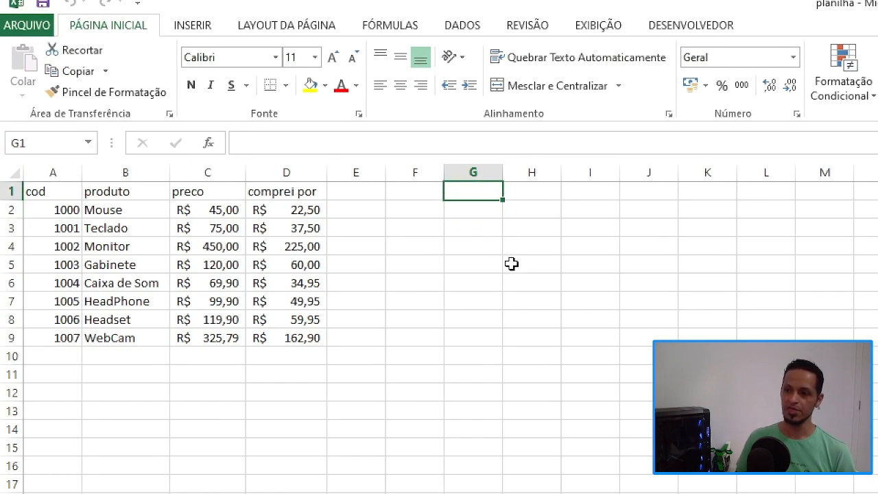
text(1000)
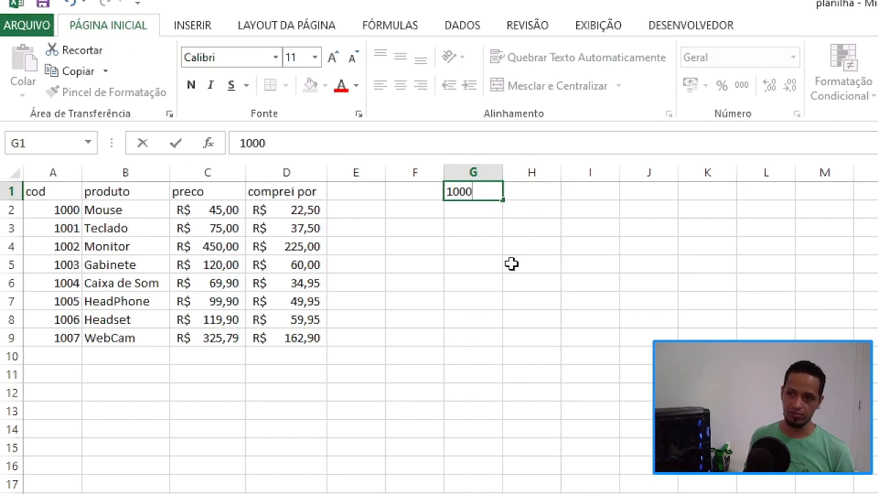
key(Return)
click(490, 192)
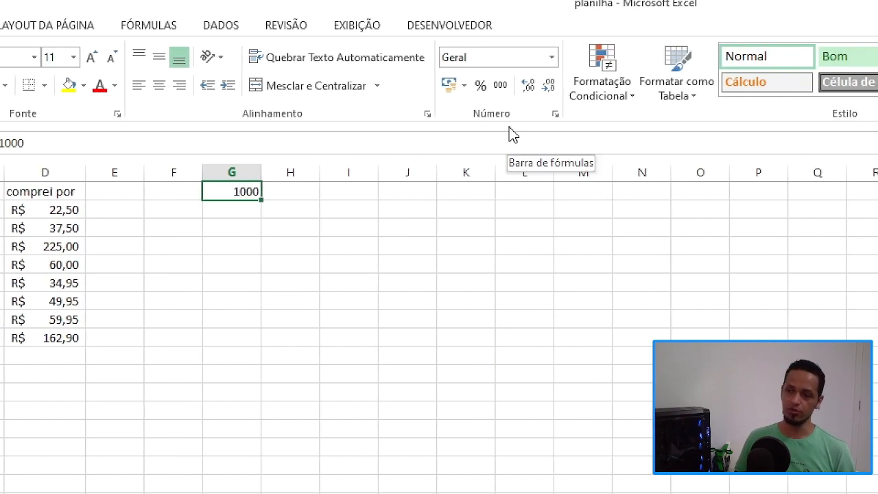
click(501, 86)
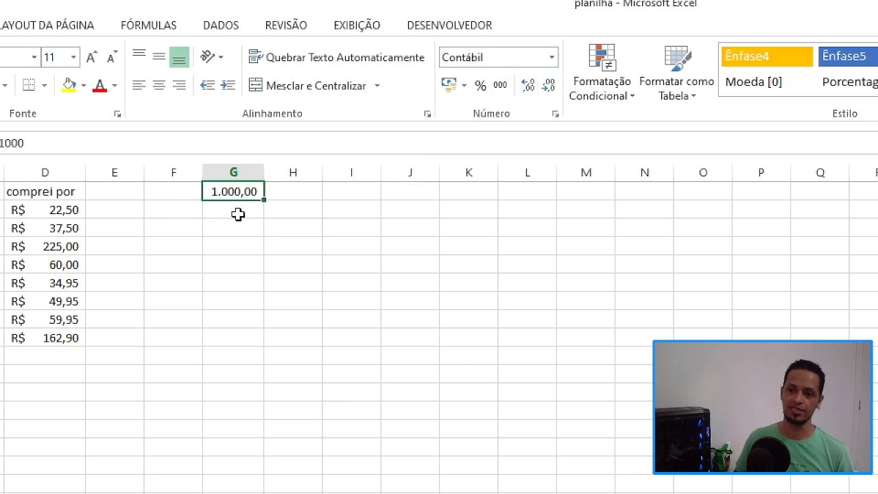
Enter 1 in cell I1 and apply the percentage style to it.
click(343, 194)
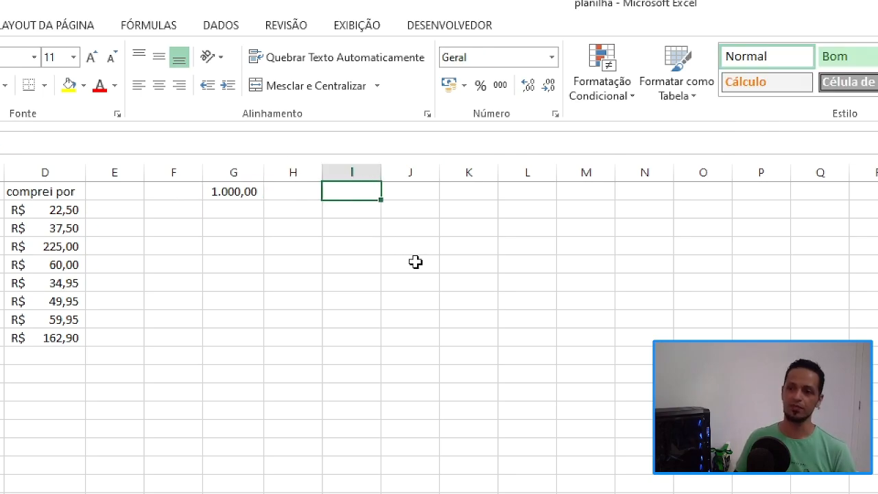
text(1)
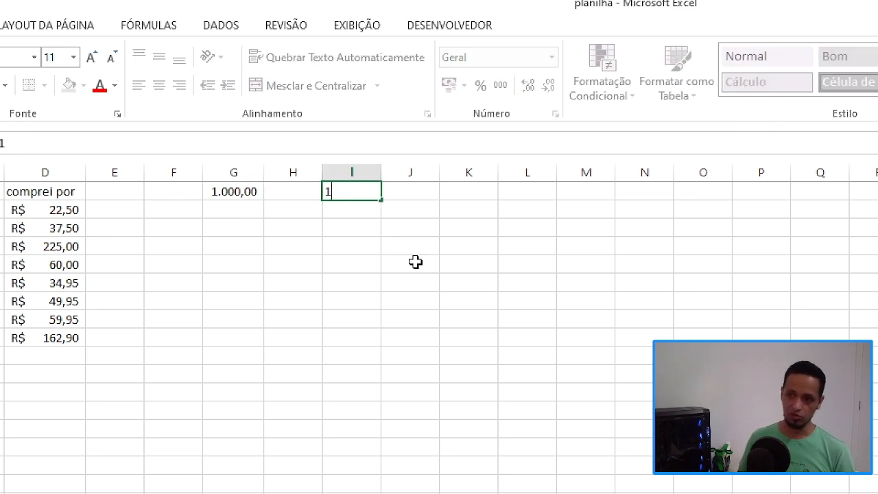
key(Return)
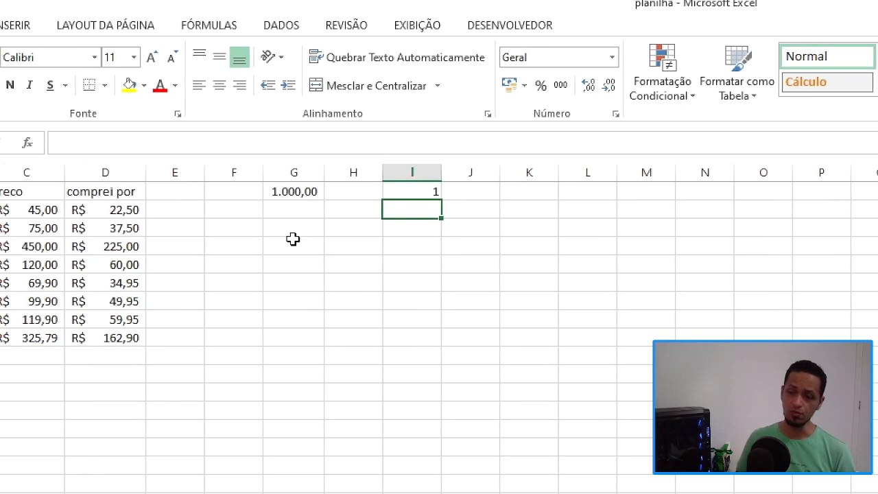
click(369, 193)
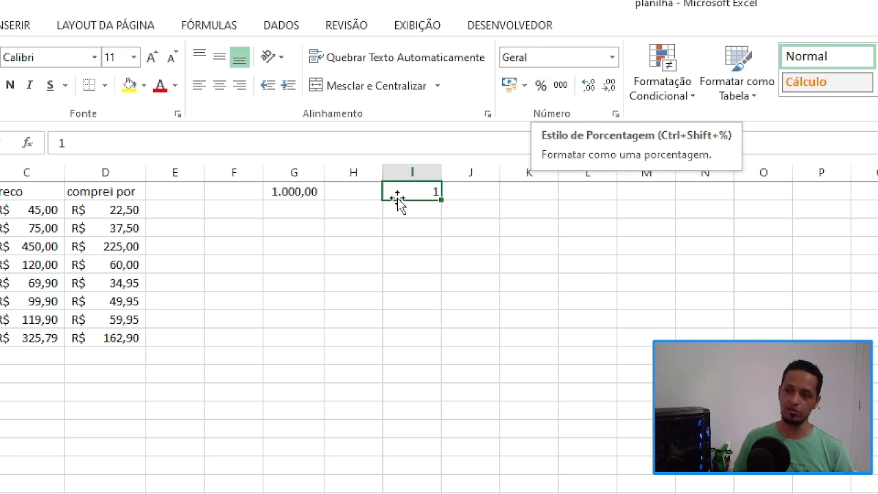
click(541, 86)
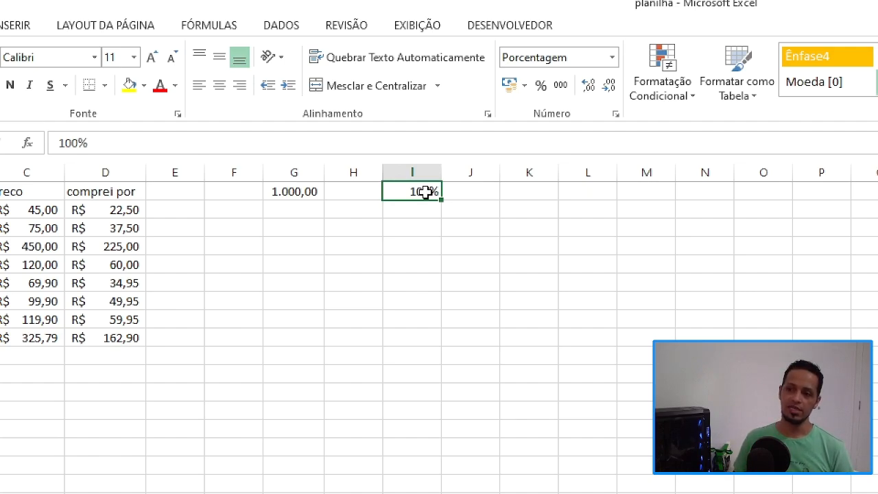
Replace the value in the percentage-formatted cell I1 with 1%.
text(1)
key(Return)
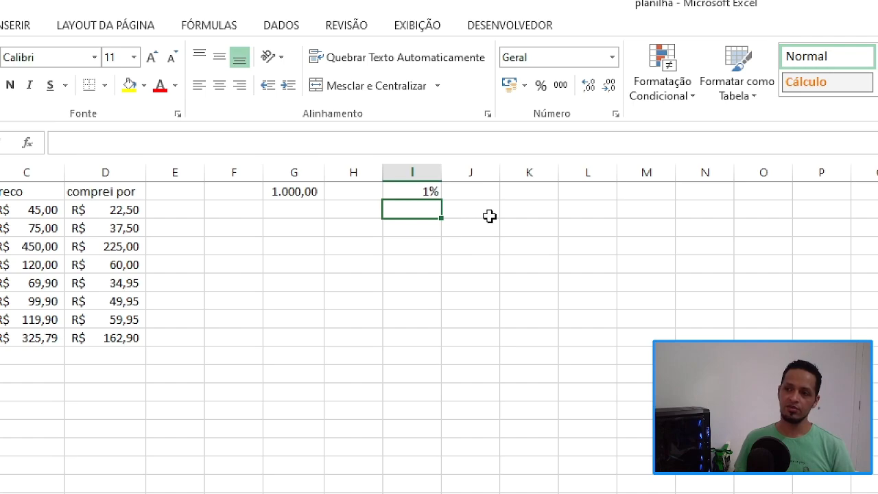
click(432, 192)
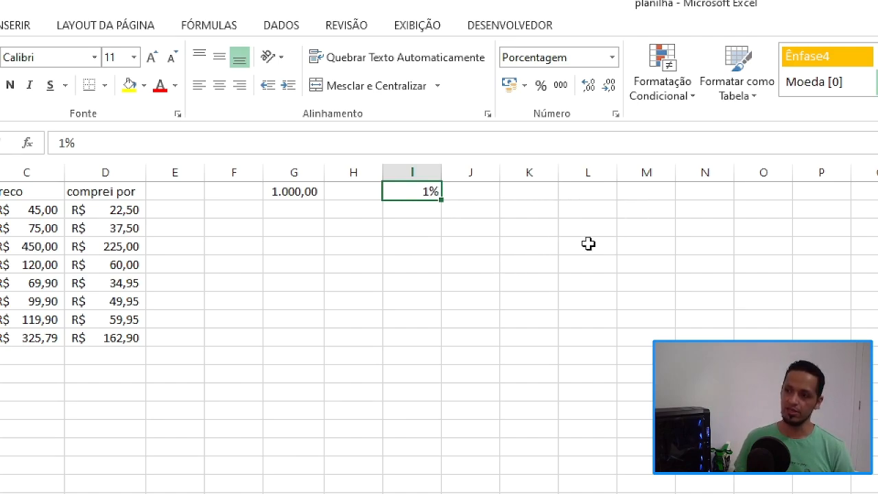
Format the empty cell L1 as a percentage, test it with an entry of 1%, and clear the entry.
click(602, 197)
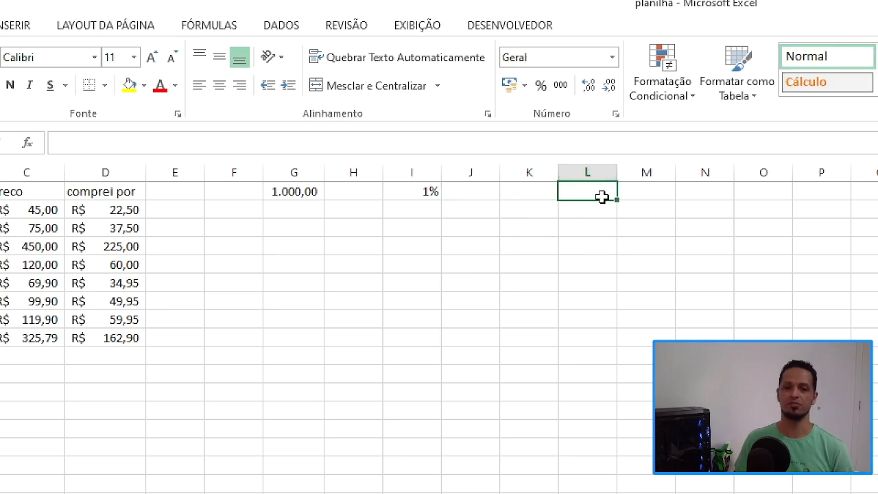
click(541, 94)
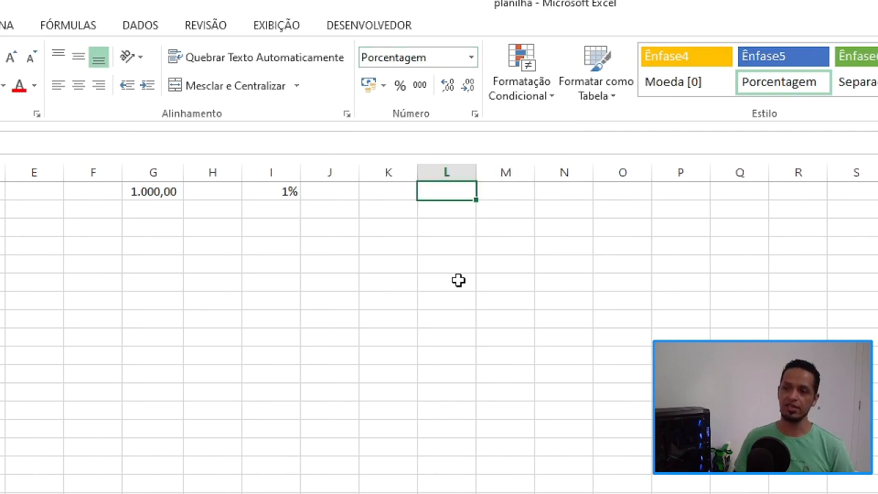
text(1)
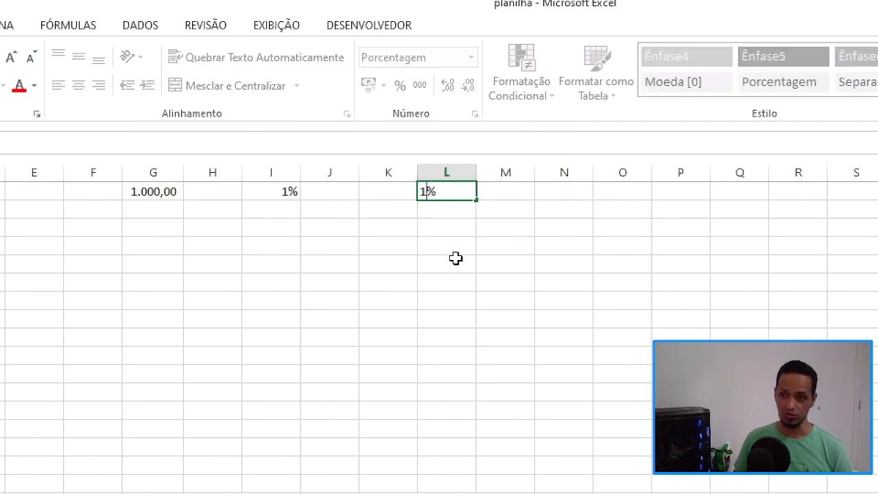
key(Return)
click(464, 193)
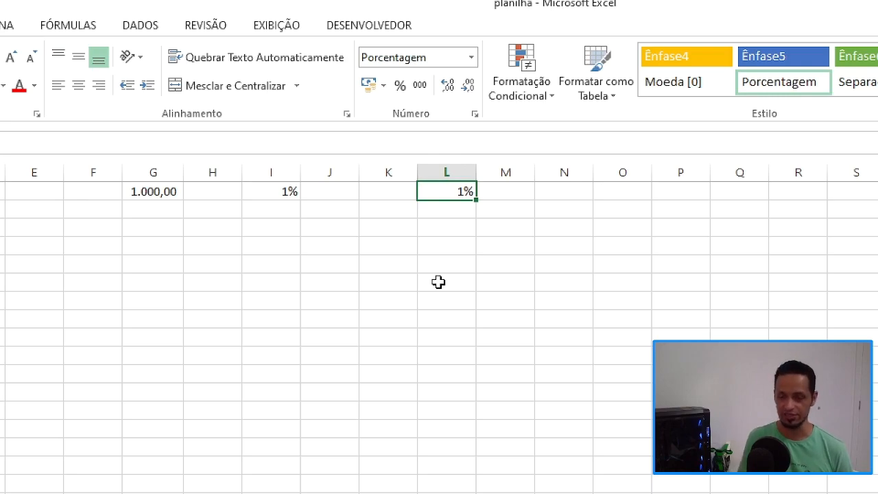
key(Delete)
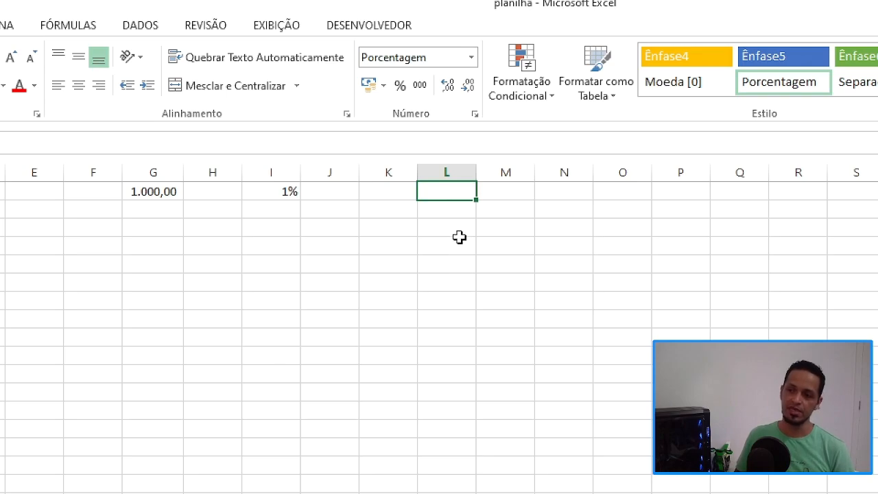
Apply the percentage style to the empty cells L1 through L5.
drag(449, 190, 457, 258)
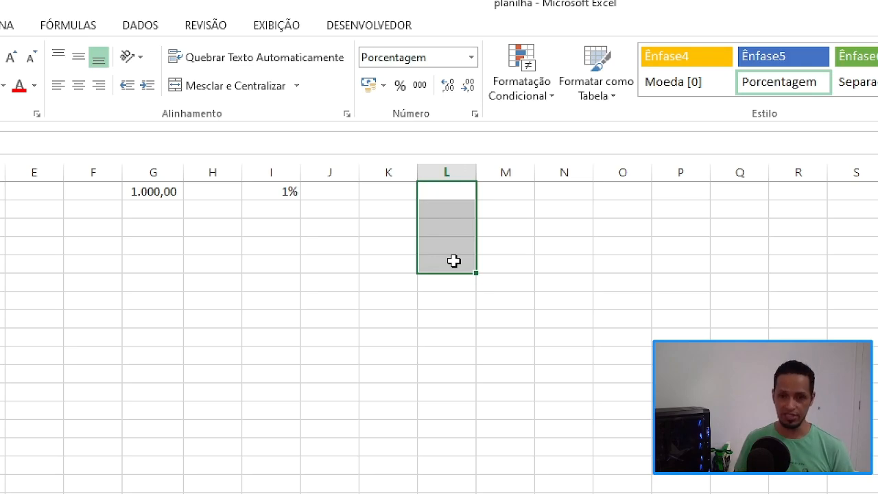
drag(457, 192, 444, 262)
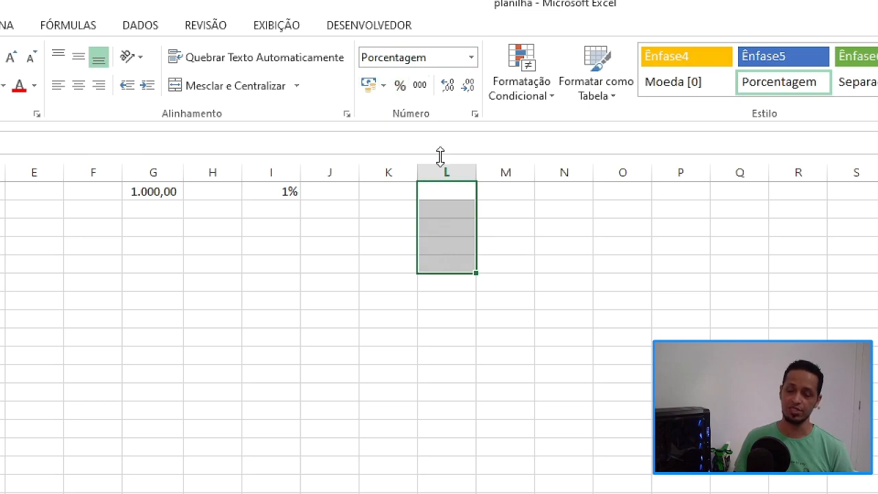
click(449, 191)
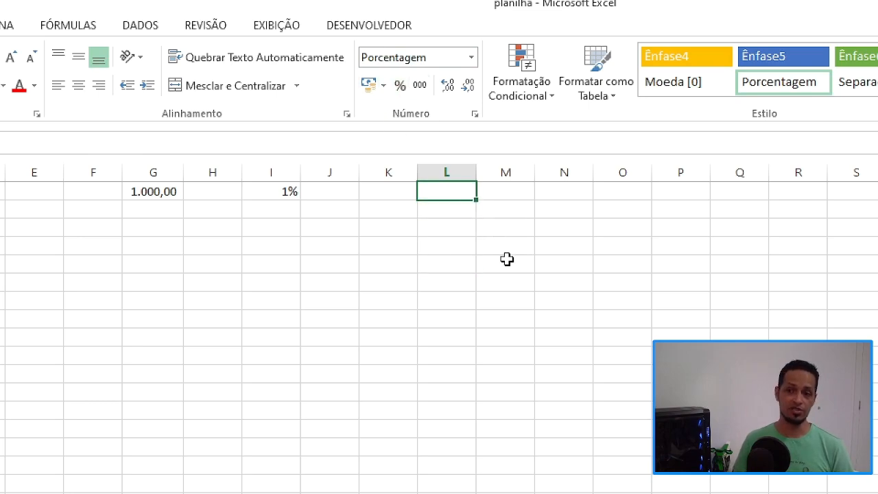
Fill cells L1 through L4 with the percentages 1, 1,5, 7 and 20.
text(1)
key(Return)
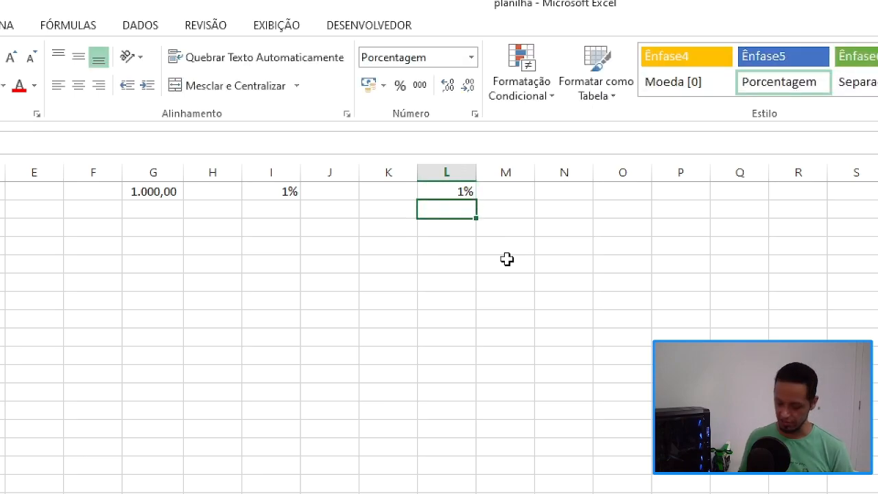
text(1,5)
key(Return)
key(Up)
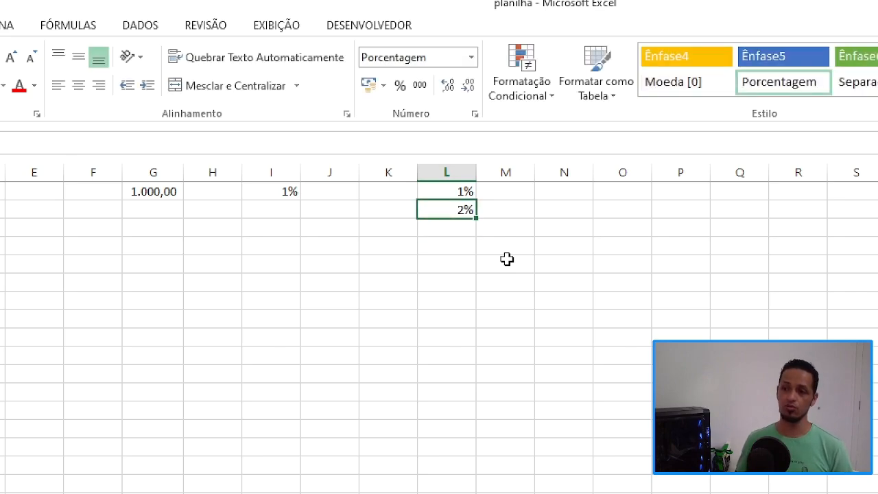
key(Down)
text(7)
key(Return)
text(20)
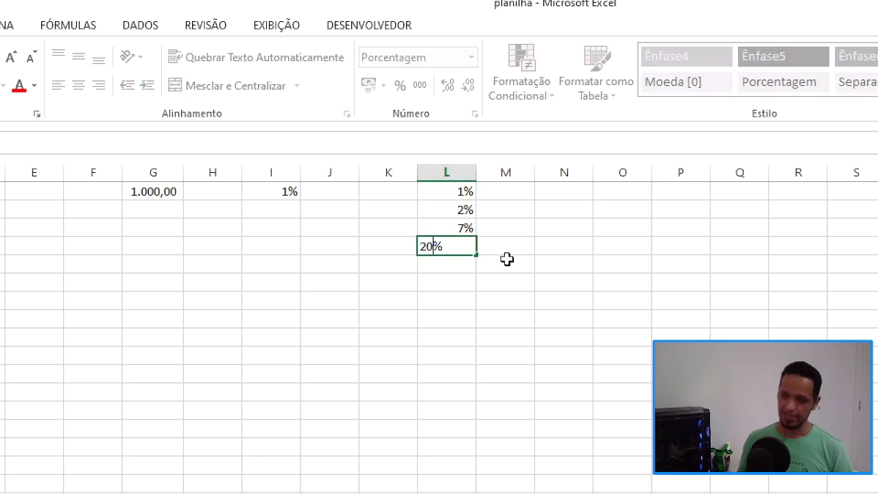
key(Return)
key(Up)
key(Up)
key(Up)
key(Up)
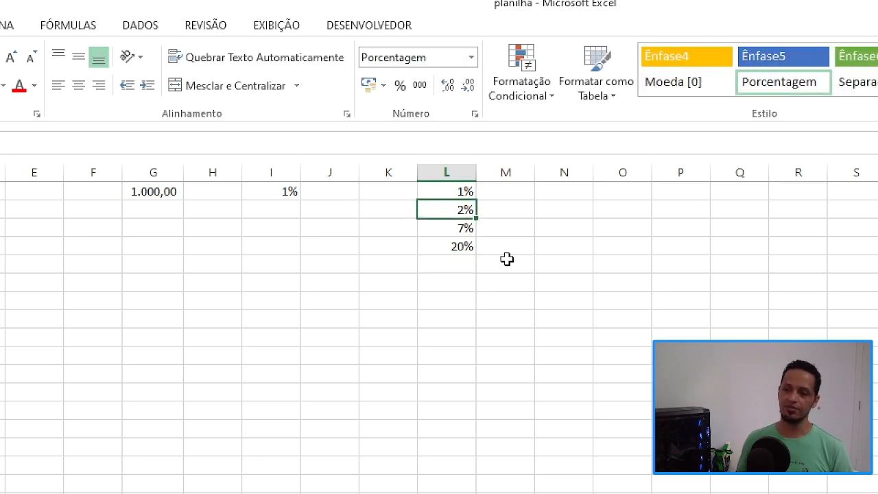
key(Down)
key(Down)
key(Down)
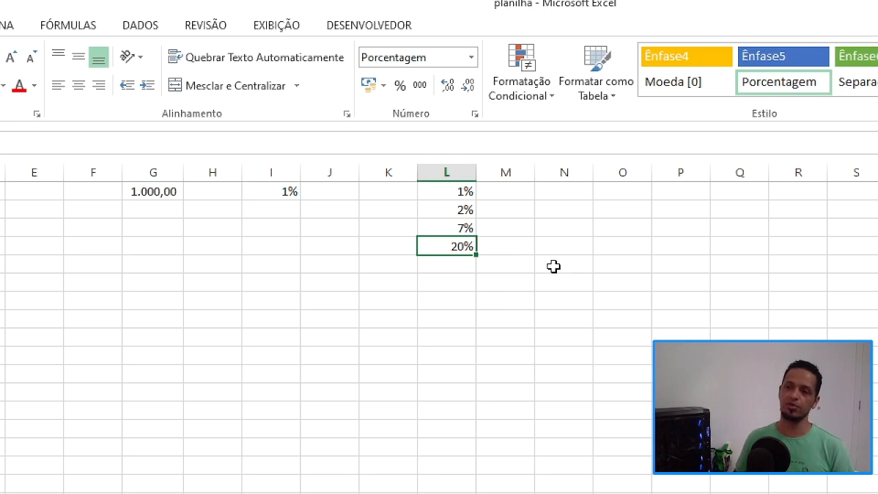
Enter 50 in the percentage-formatted cell L5.
click(569, 193)
drag(572, 195, 572, 245)
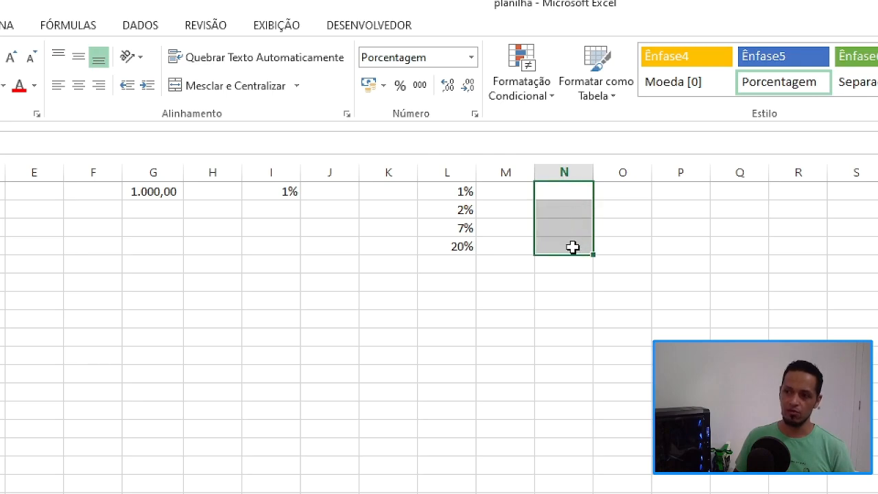
click(440, 258)
drag(456, 193, 457, 260)
click(457, 259)
text(50)
key(Return)
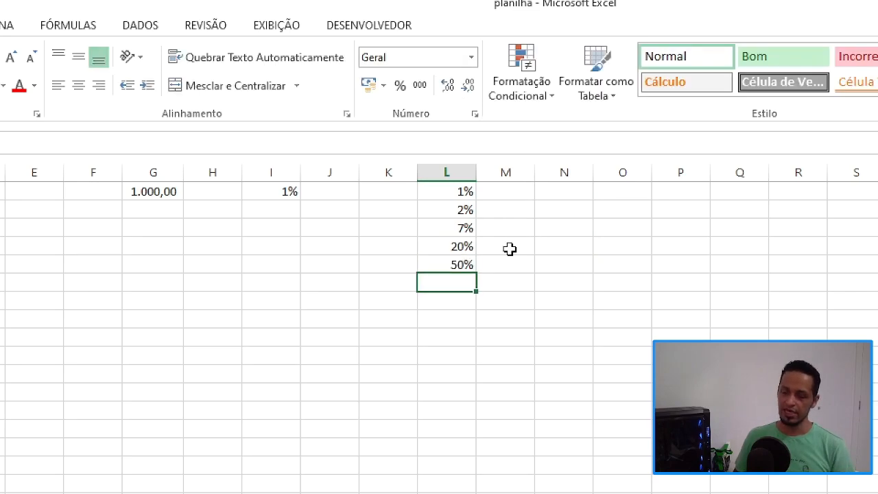
Apply the Número format to the empty cells N1 through N5.
click(558, 193)
drag(557, 193, 559, 262)
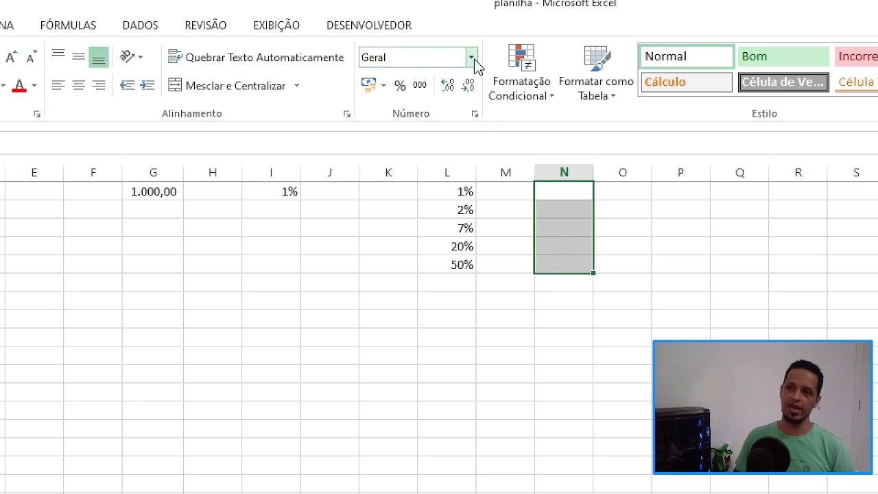
click(472, 58)
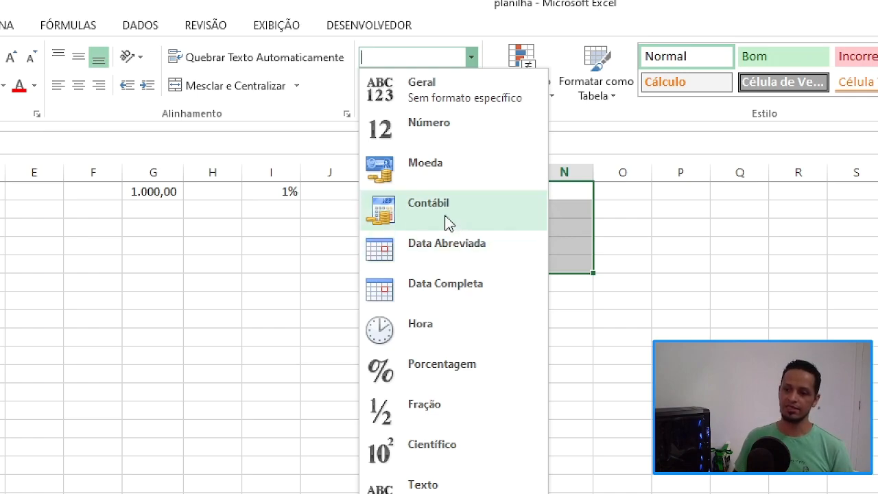
click(457, 140)
Fill cells N1 through N5 with the values 10, 20, 30, 40 and 50.
click(549, 191)
text(10)
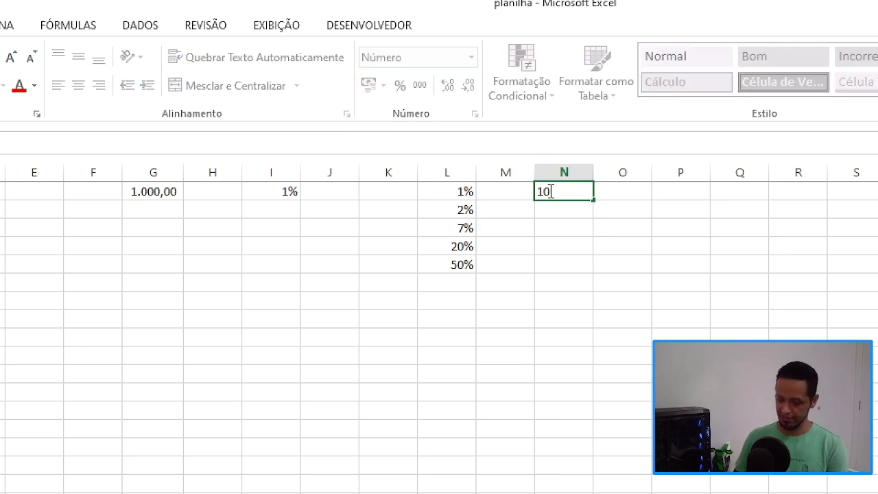
key(Return)
text(20)
key(Return)
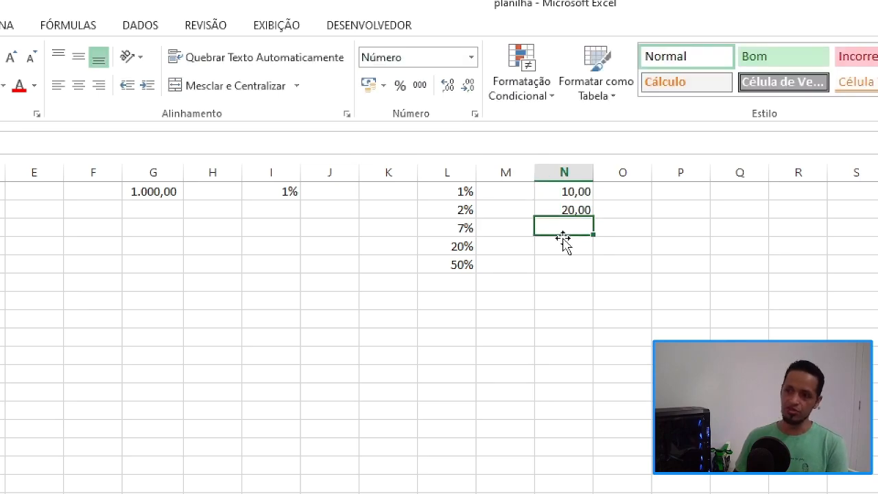
text(30)
key(Return)
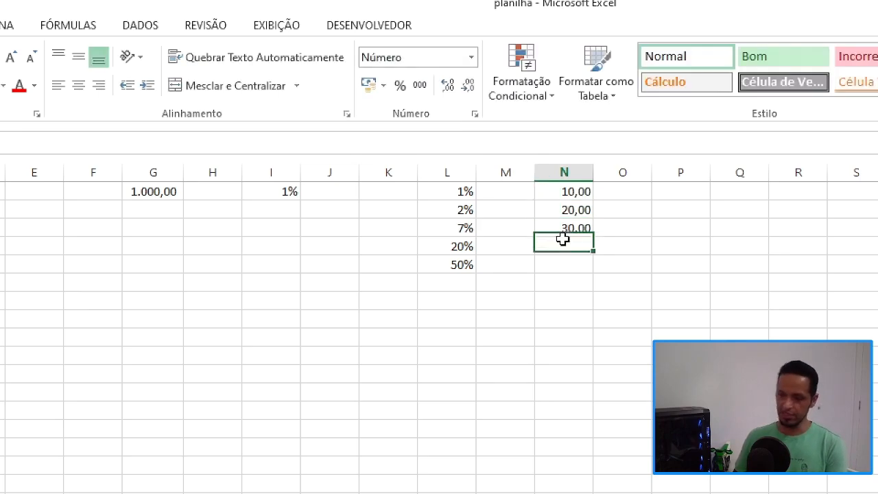
text(40)
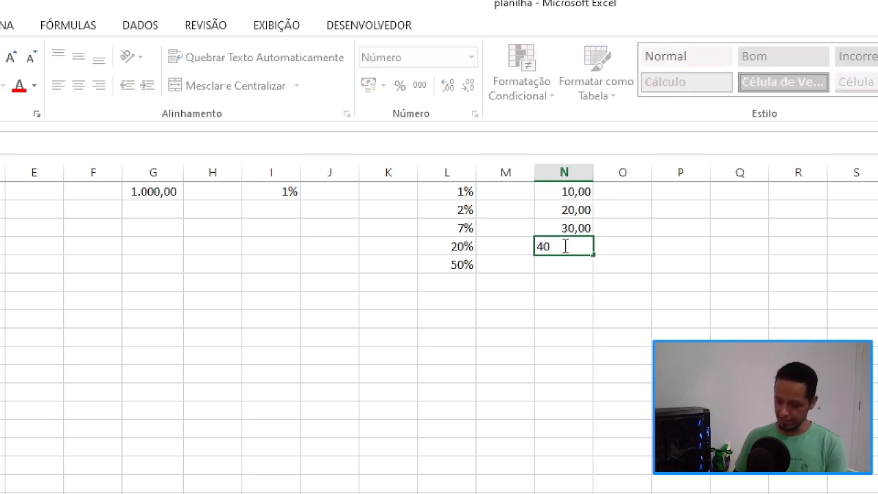
key(Return)
text(50)
key(Return)
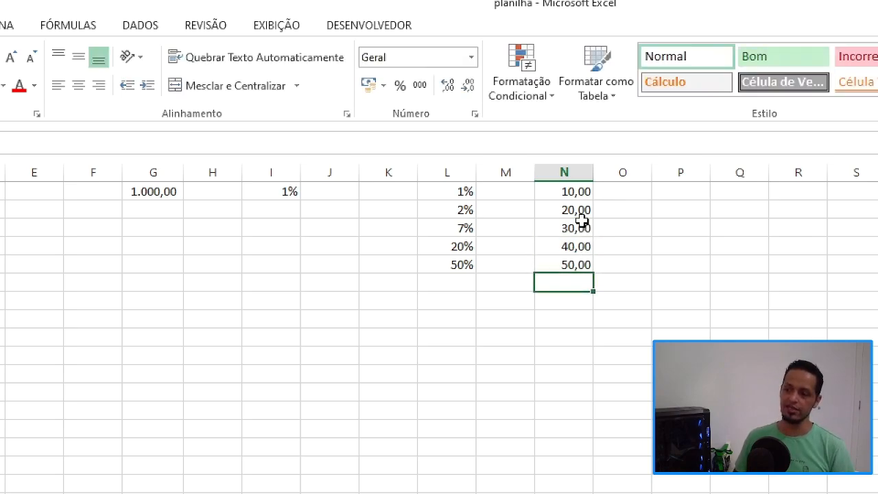
Clear the sample values from the range G1 through N5 beside the product table.
drag(566, 190, 570, 263)
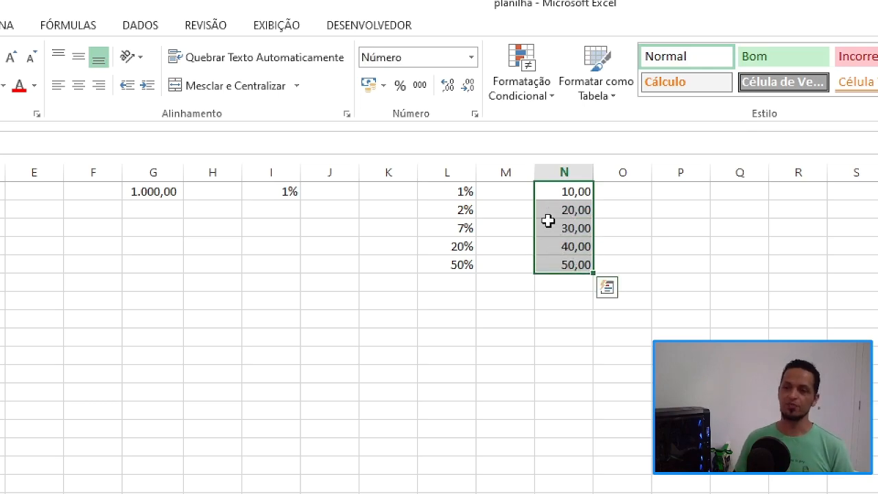
click(567, 191)
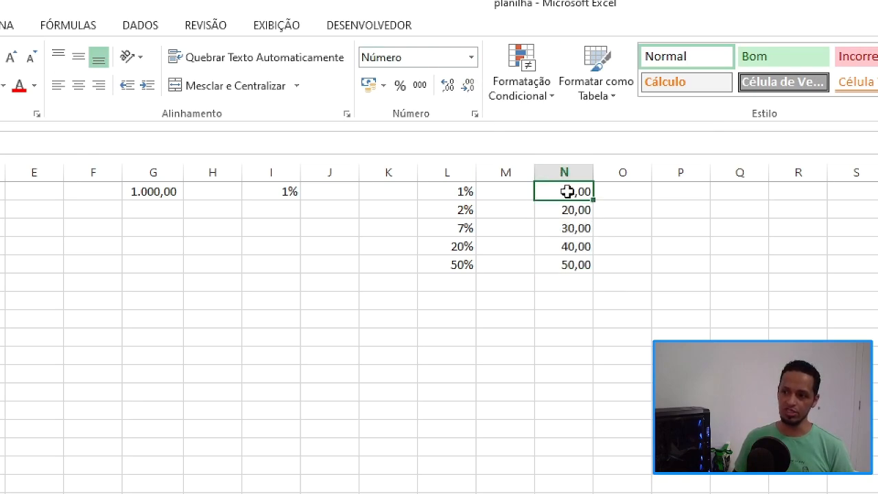
drag(565, 194, 565, 265)
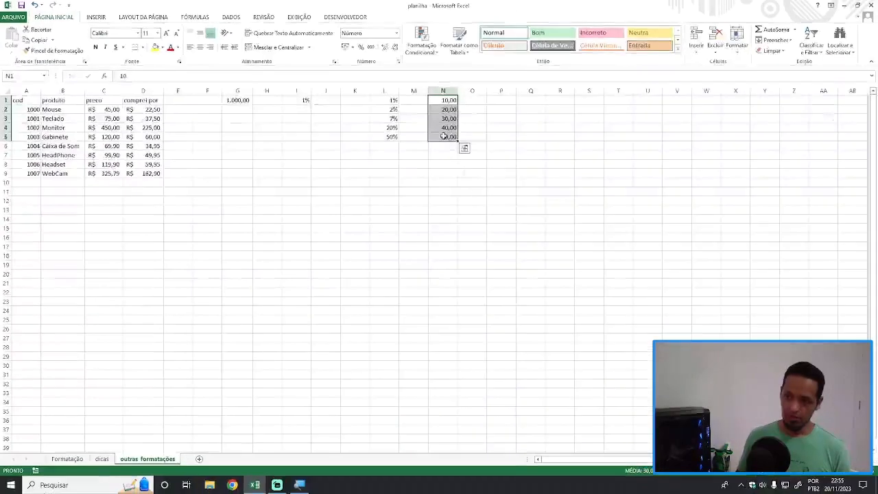
drag(239, 106, 354, 137)
drag(243, 100, 433, 133)
key(Delete)
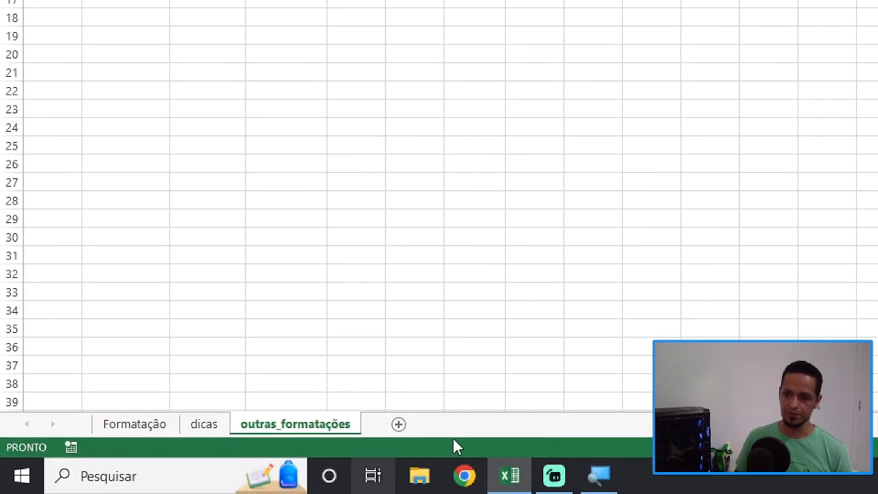
Add a new sheet after outras_formatações and name it formulas_basicas.
click(320, 424)
double_click(305, 424)
mouse_move(431, 476)
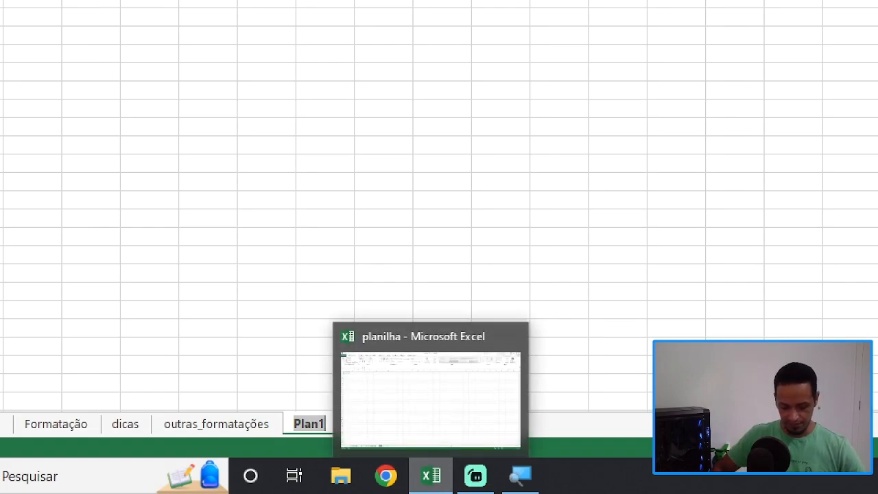
text(form)
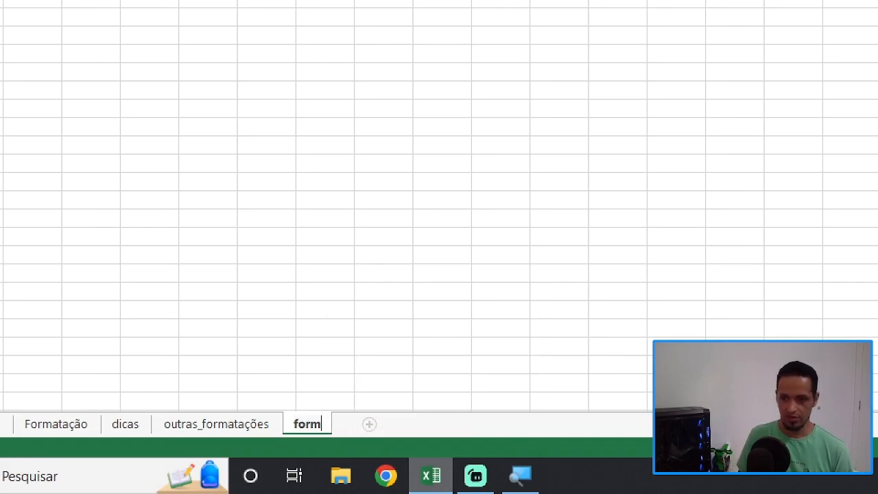
text(ulas)
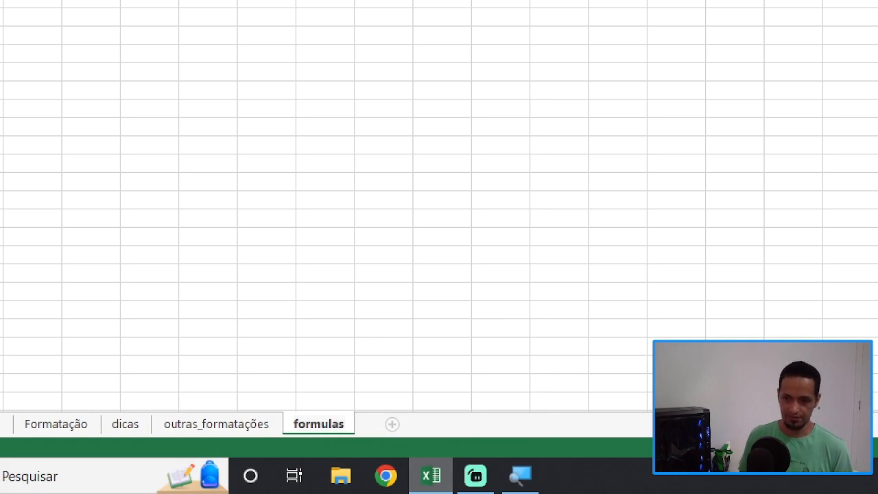
text(_basi)
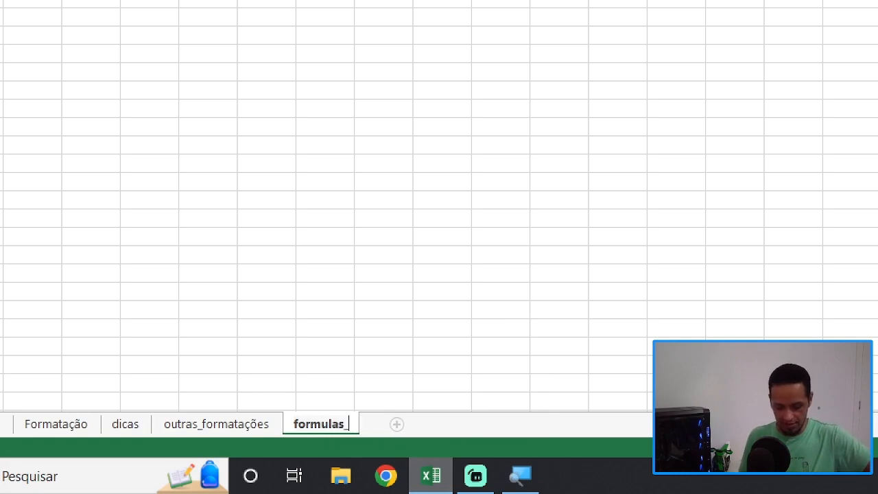
text(cas)
key(Return)
Enter the column headers valor1, valor2 and resultado in cells A1 through C1.
mouse_move(451, 489)
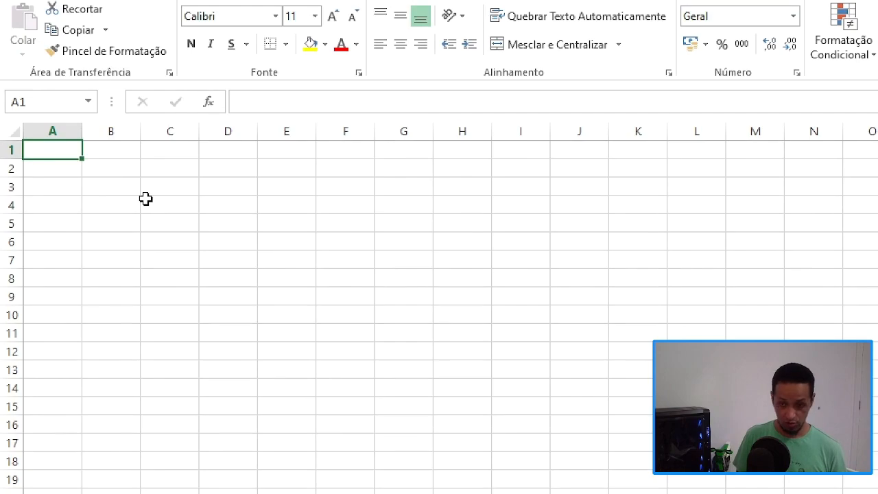
text(va)
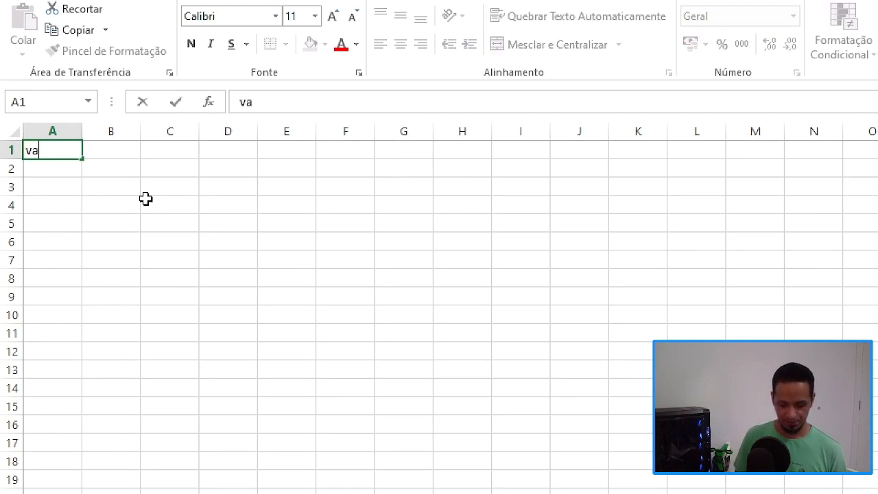
text(lor)
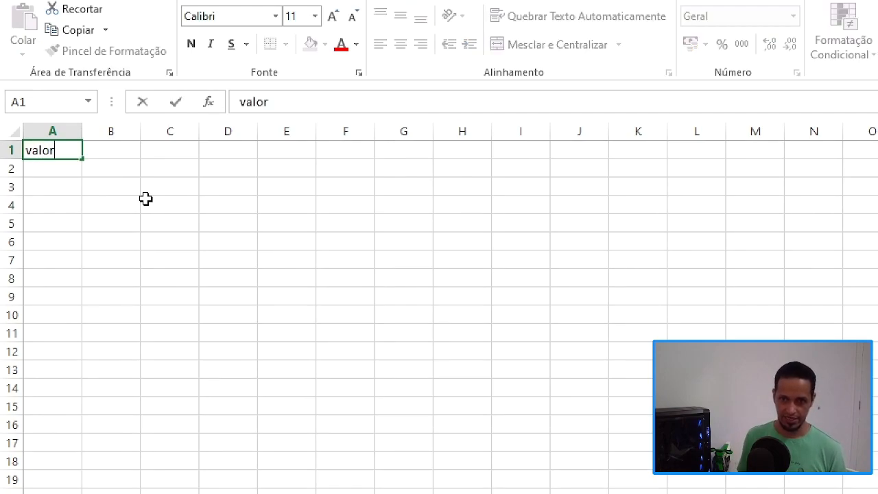
text(1)
key(Tab)
text(va)
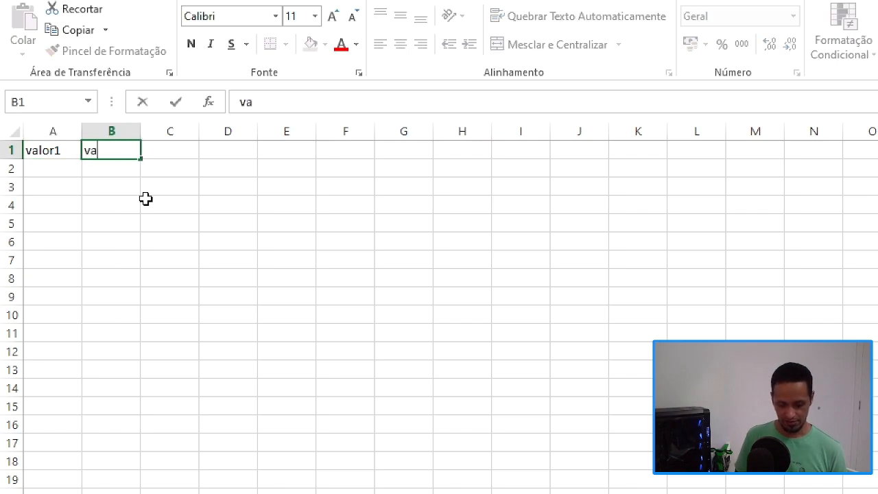
text(lor2)
key(Tab)
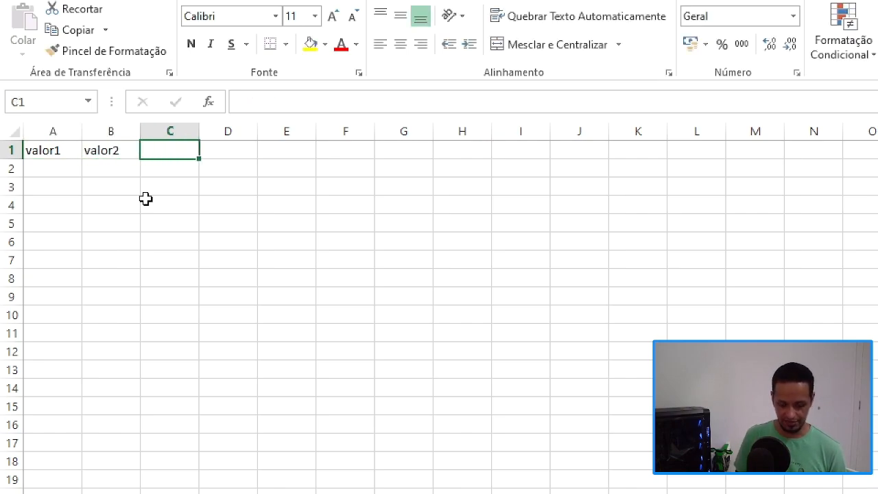
text(resultado)
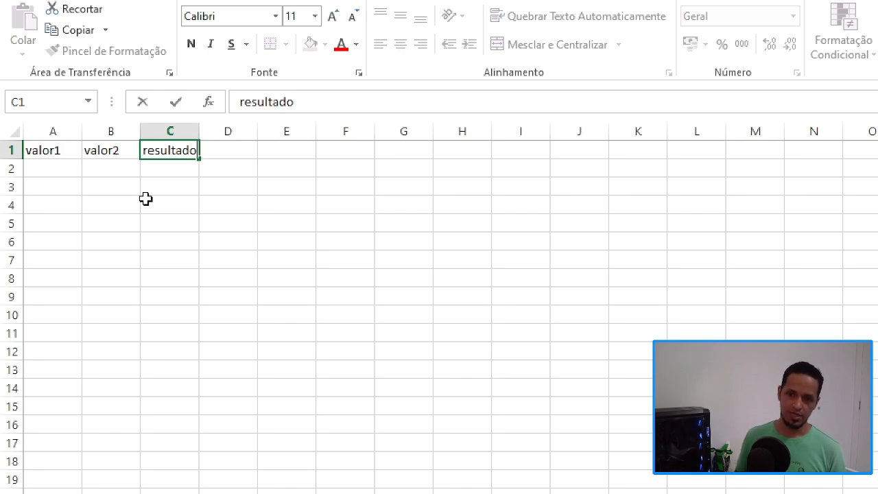
Fill the valor1 and valor2 columns with 10 and 5 in row 2, and 20 and 30 in row 3.
key(Left)
key(Left)
key(Down)
text(10)
key(Tab)
text(5)
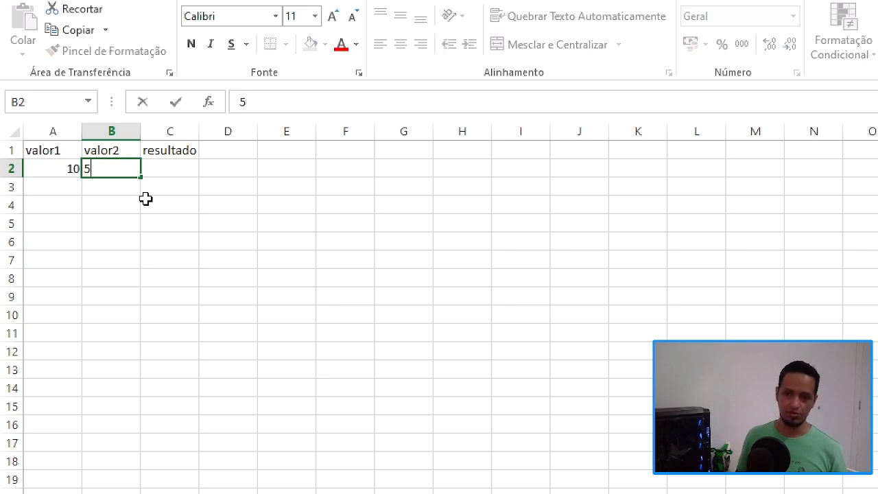
key(Return)
text(20)
key(Tab)
text(30)
key(Return)
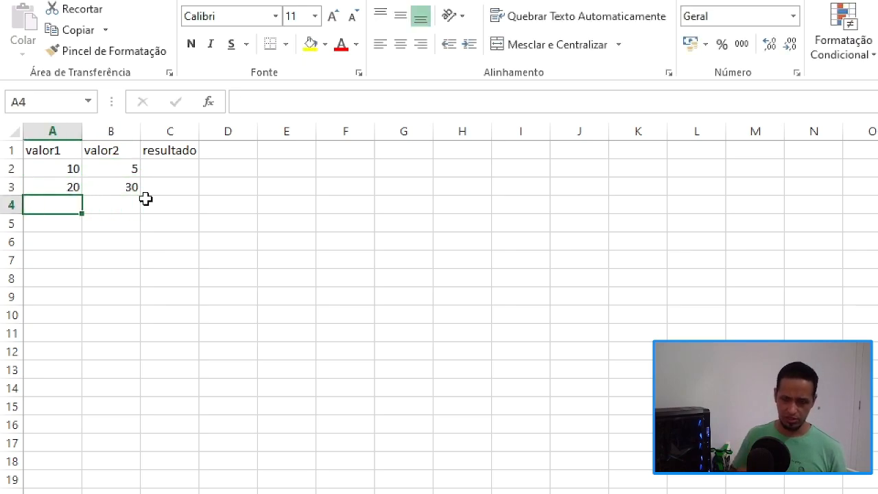
Fill the valor1 and valor2 columns with 45 and 9 in row 4, and 15 and 3 in row 5.
text(45)
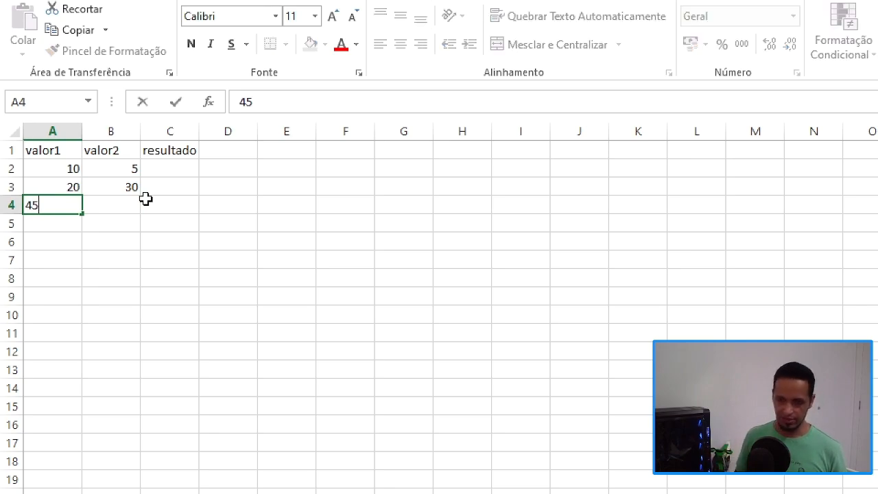
key(Tab)
text(9)
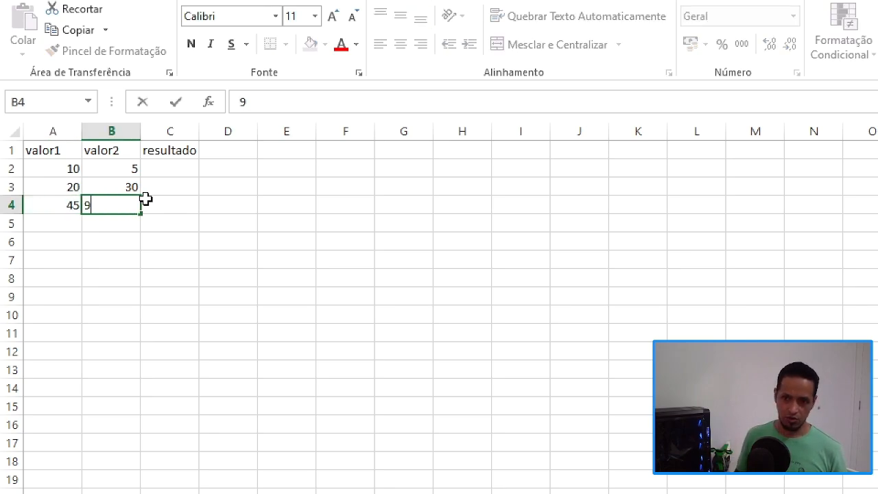
key(Return)
text(15)
key(Tab)
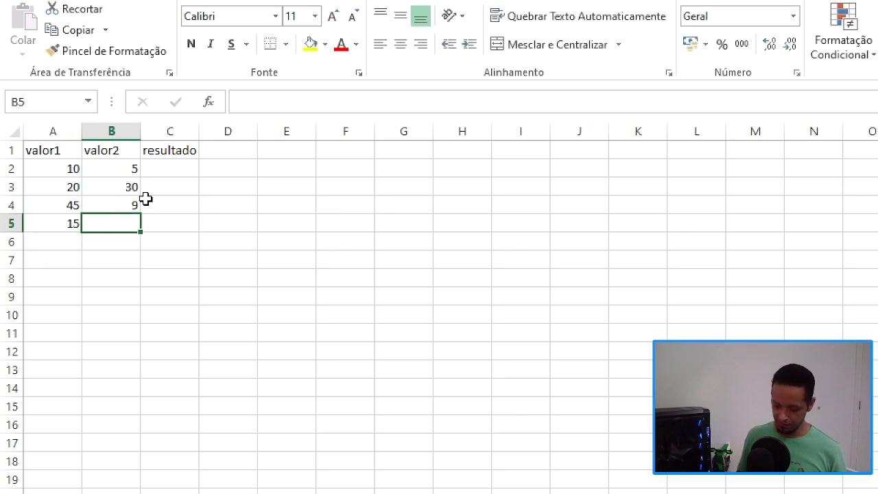
text(3)
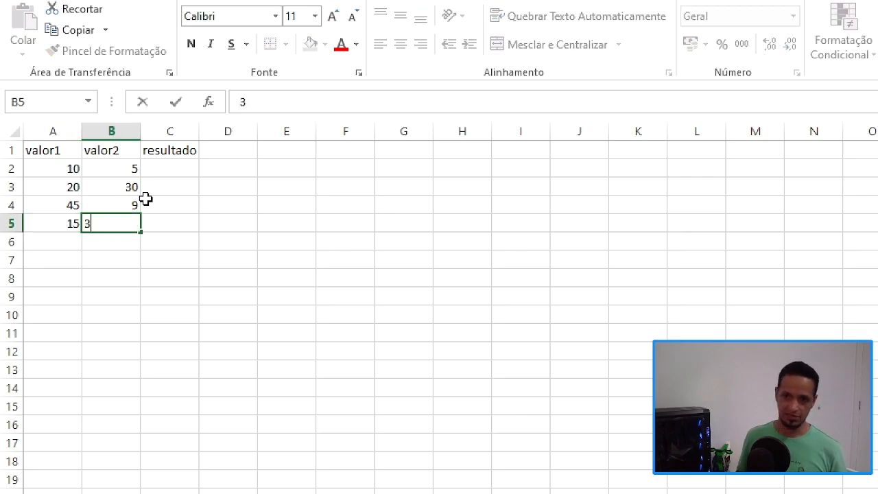
key(Tab)
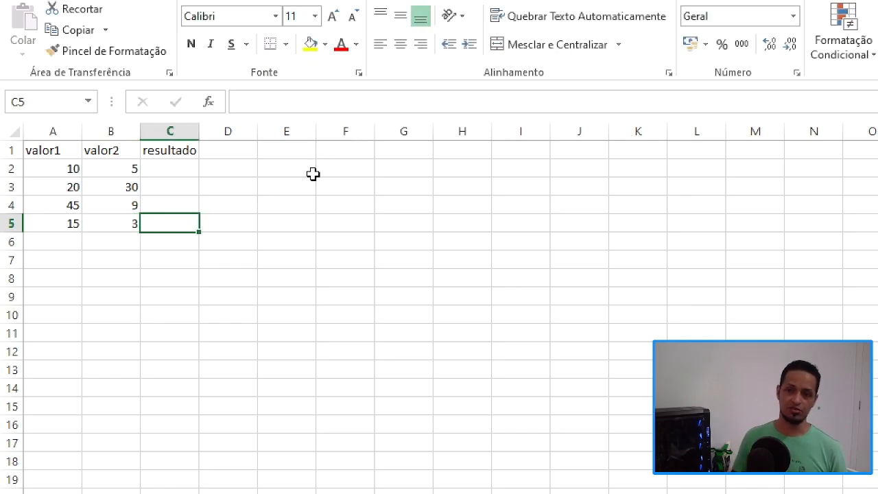
Select the whole table from A1 through C5, including its headers.
drag(47, 151, 178, 229)
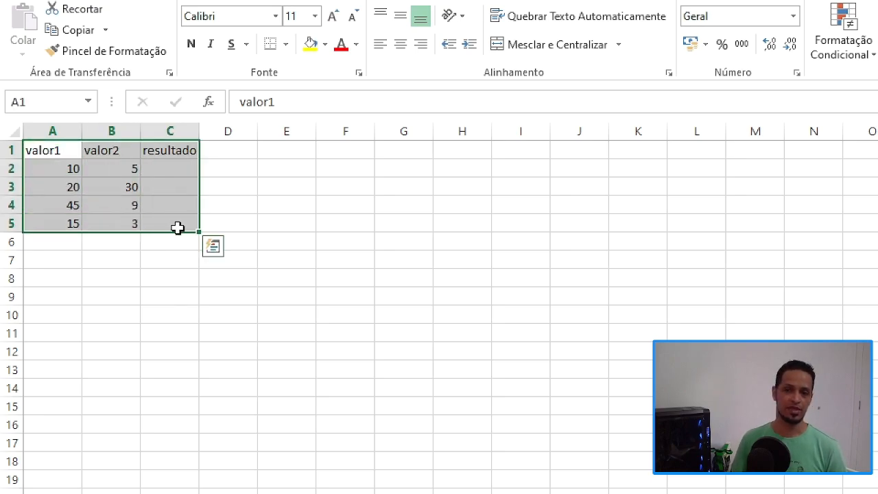
click(47, 152)
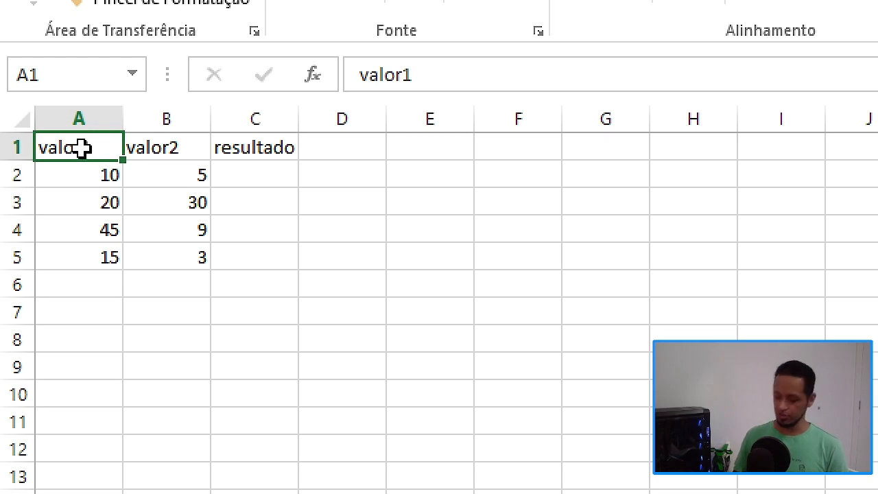
drag(48, 149, 269, 256)
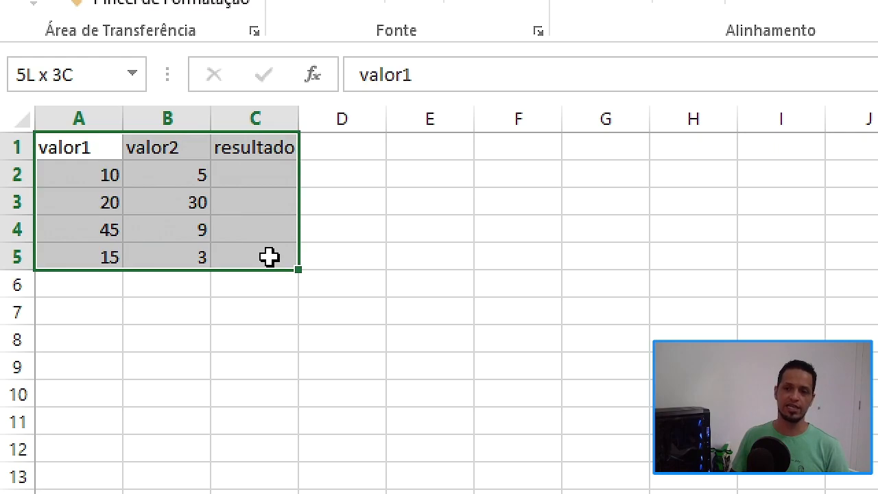
drag(269, 257, 269, 257)
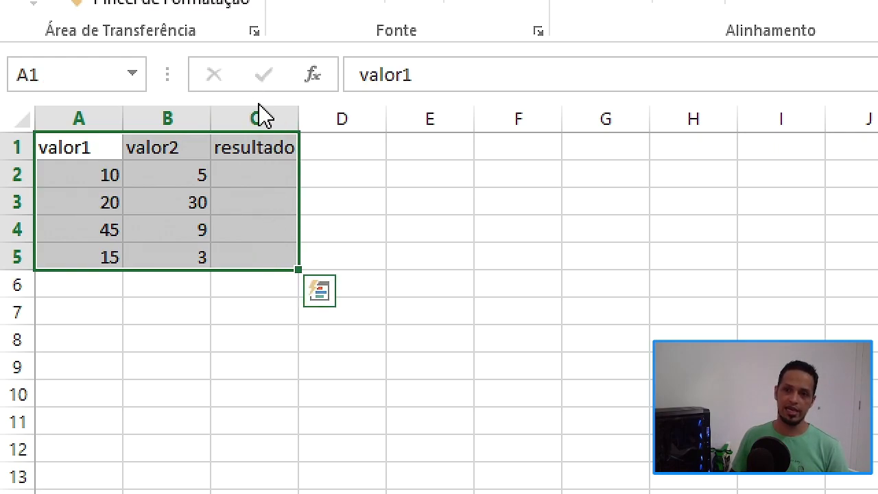
drag(92, 144, 273, 260)
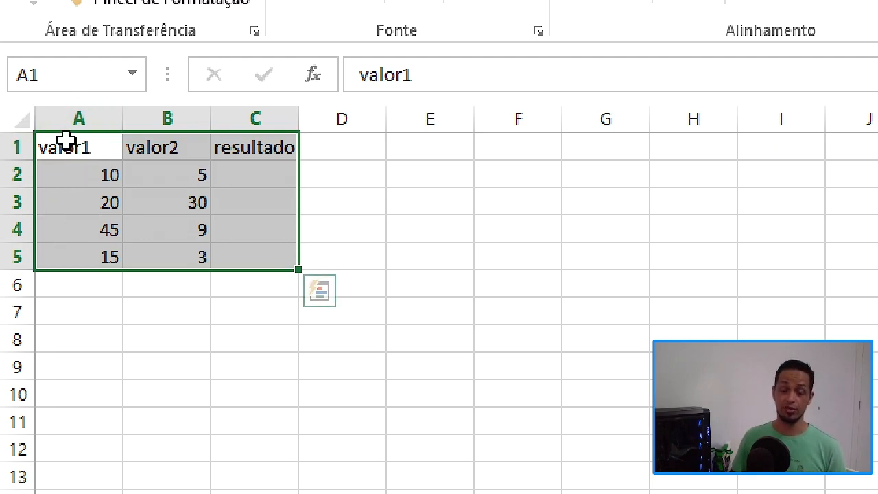
click(409, 177)
click(247, 141)
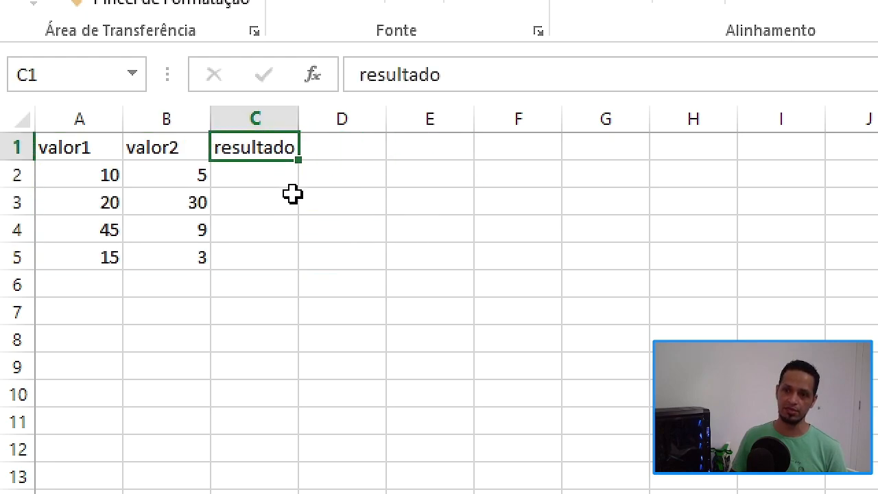
drag(266, 163, 261, 173)
drag(271, 160, 273, 156)
Apply all borders to the table in A1:C5 and fill the header cells A1:C1 with yellow.
drag(53, 145, 213, 251)
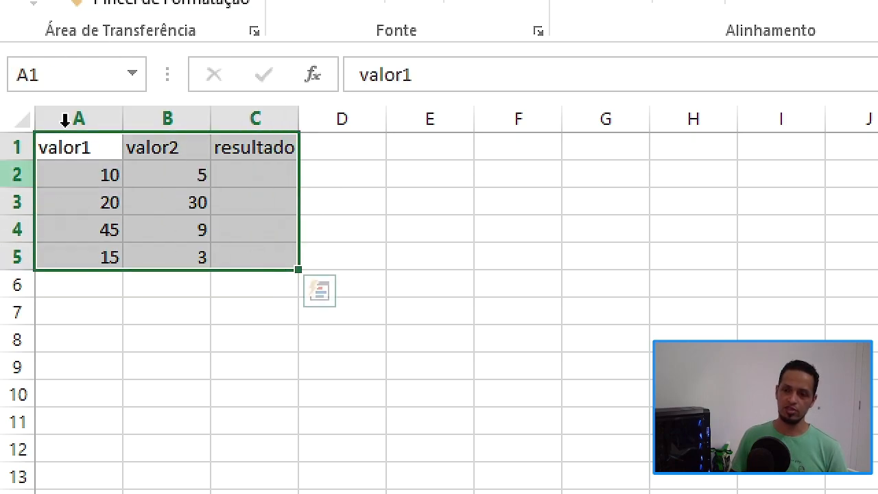
click(429, 142)
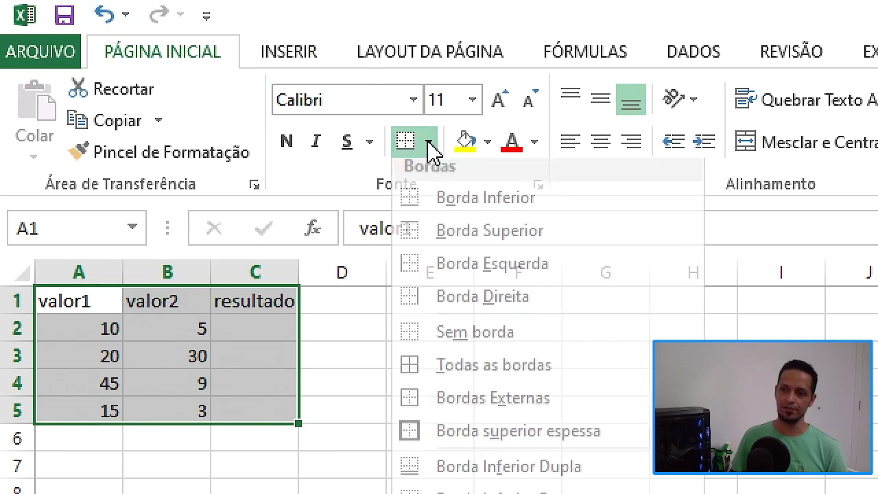
click(494, 377)
drag(88, 283, 284, 284)
click(466, 125)
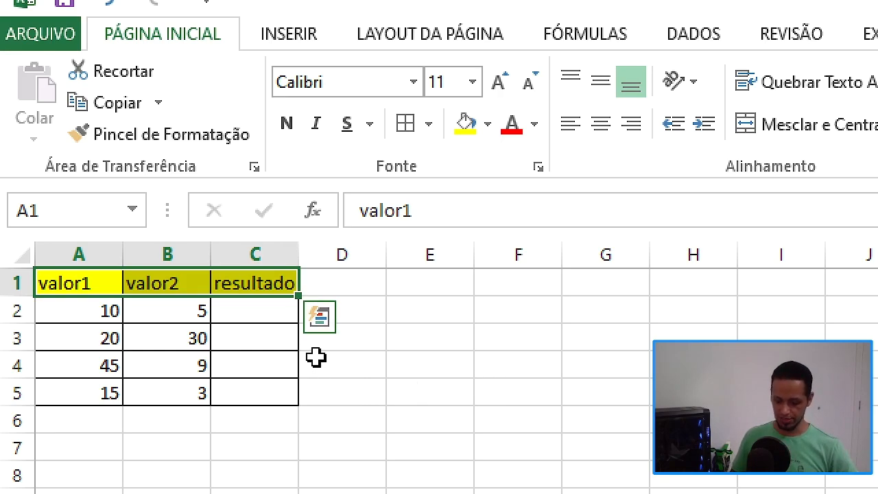
Replace the resultado header in cell C1 with soma.
click(252, 288)
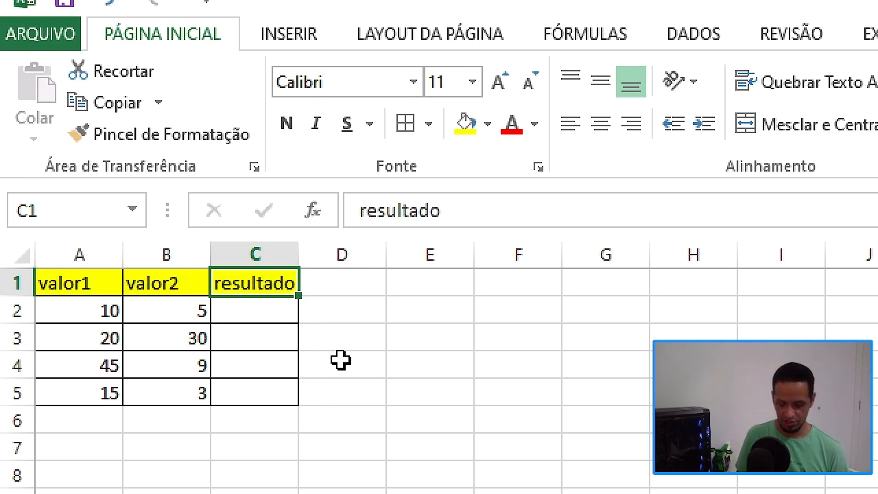
text(soma)
key(Return)
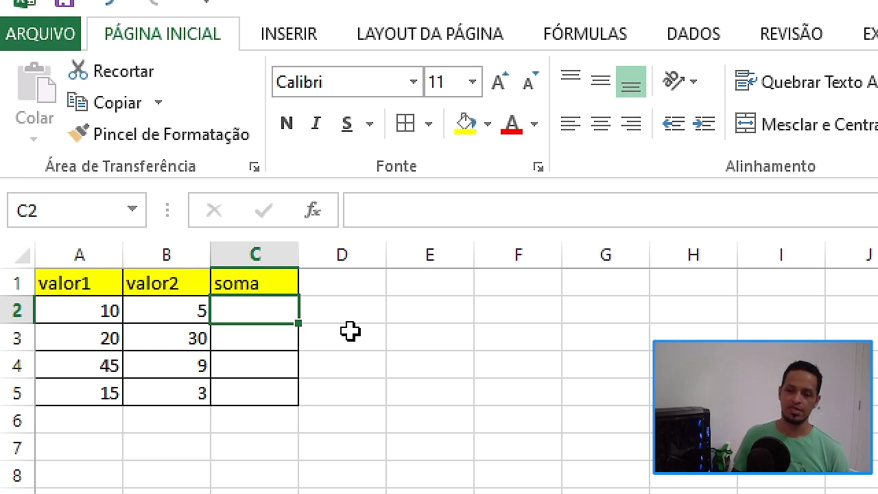
Copy the table in A1:C5 and paste the copy starting at cell F1.
drag(49, 280, 256, 390)
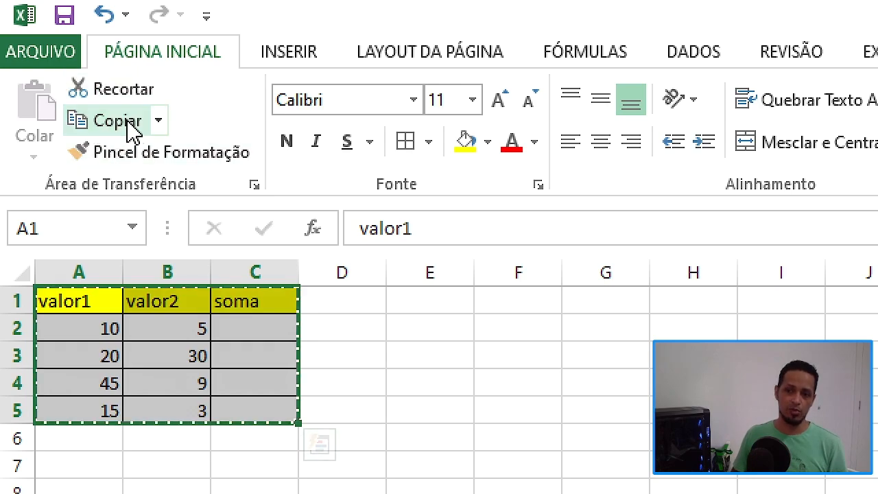
click(113, 122)
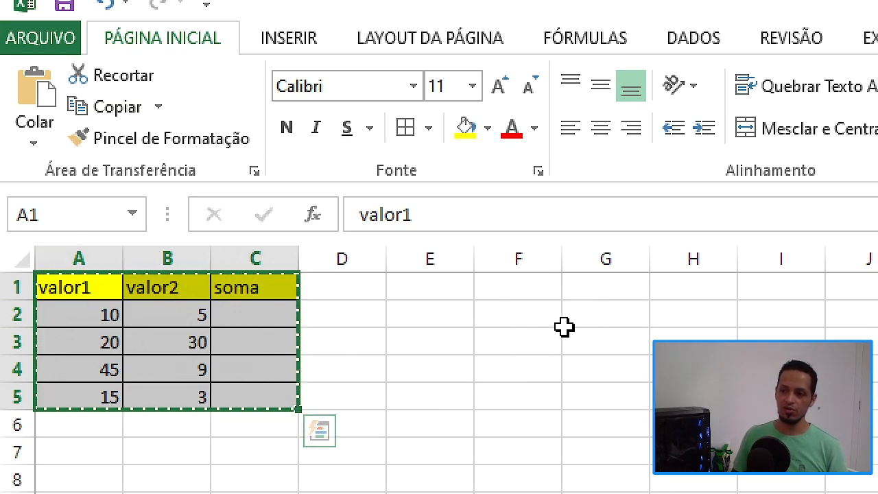
click(533, 290)
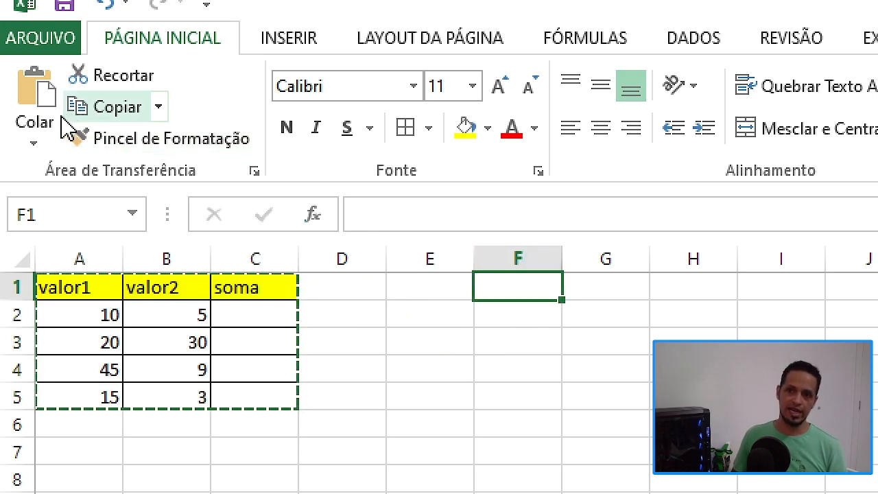
click(35, 90)
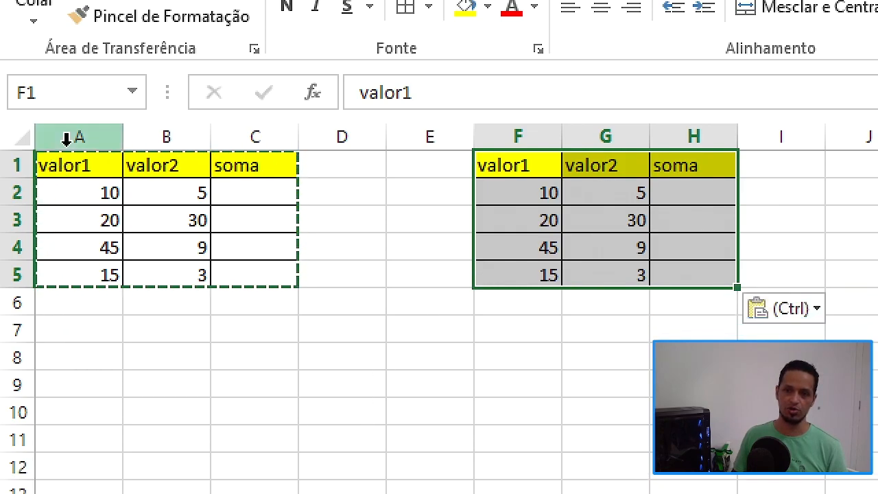
Paste two more copies of the table starting at cells A7 and F7, and end the copy mode.
click(67, 327)
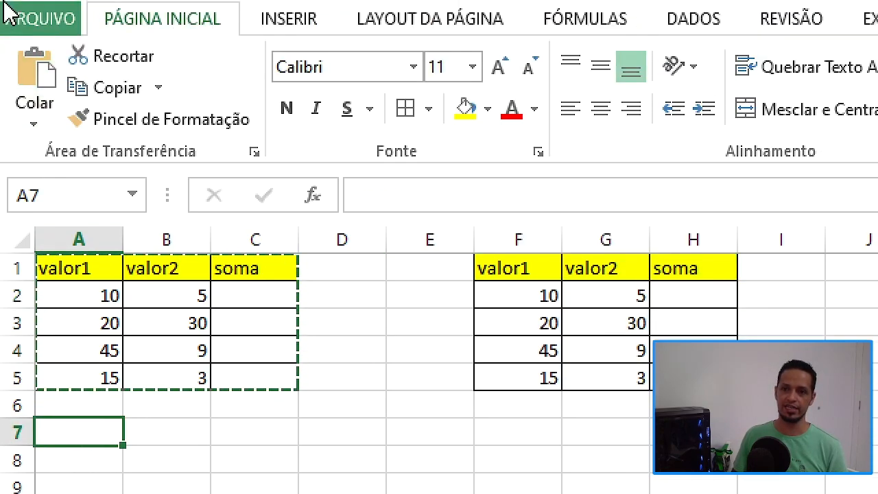
click(29, 103)
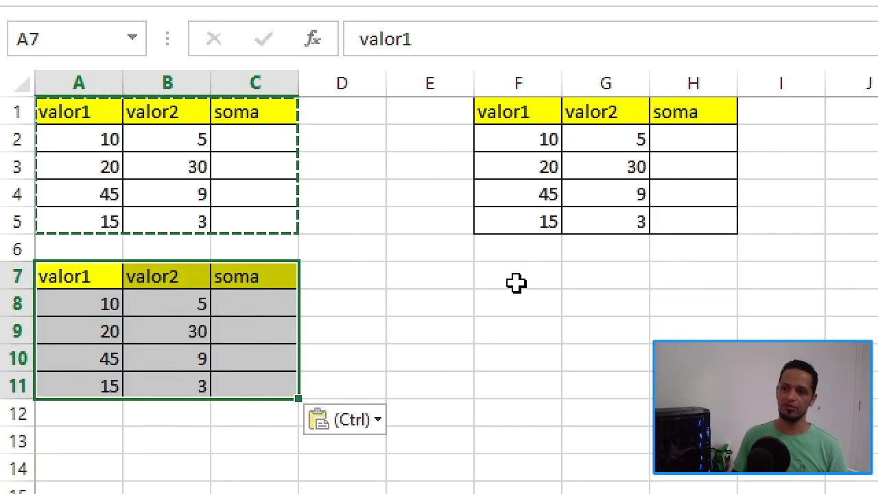
click(515, 282)
click(39, 103)
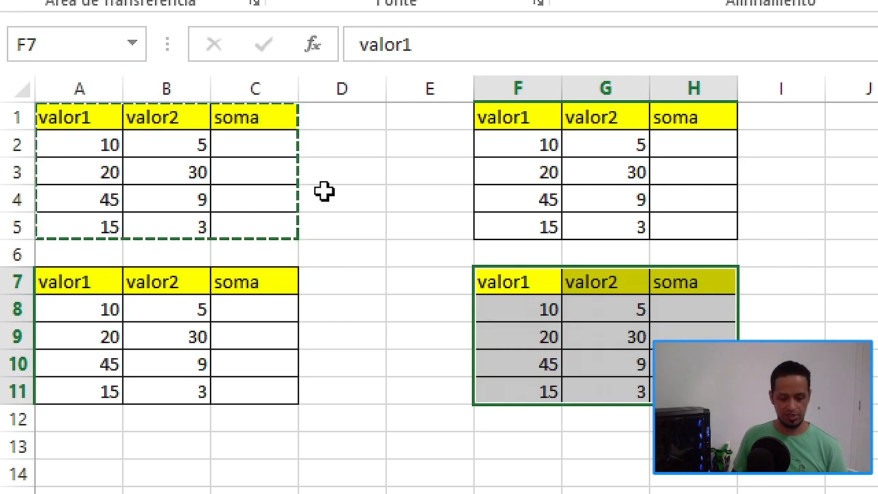
key(Escape)
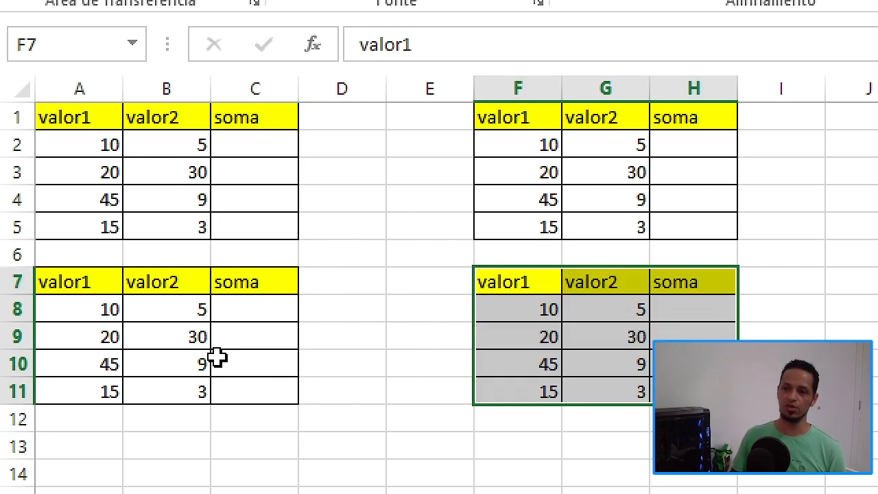
Rename the soma header in cell H1 to subtração.
click(706, 144)
click(709, 121)
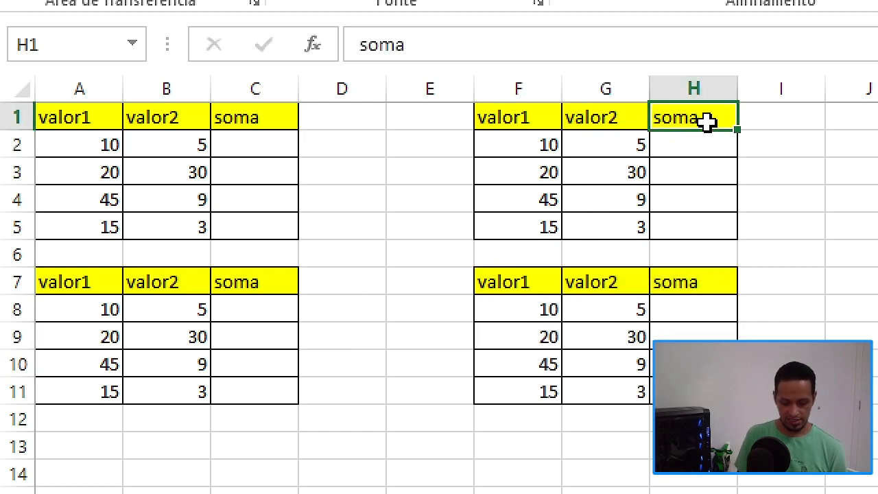
text(subt)
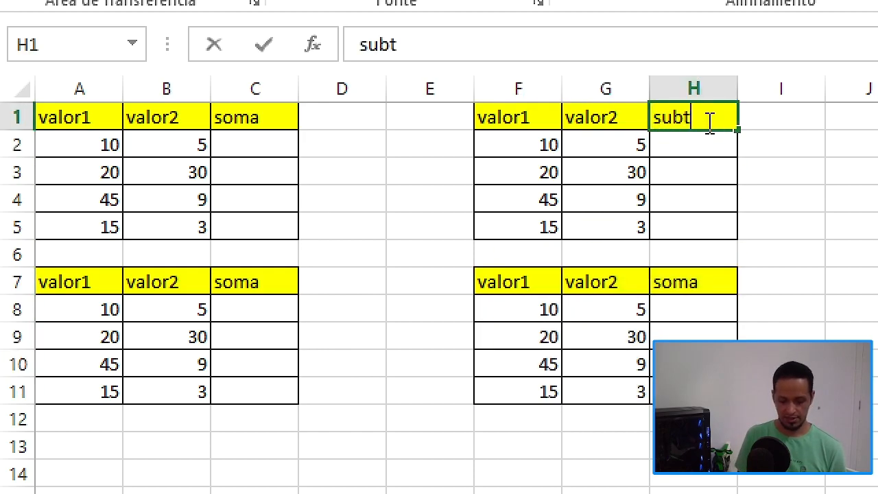
text(ração)
key(Return)
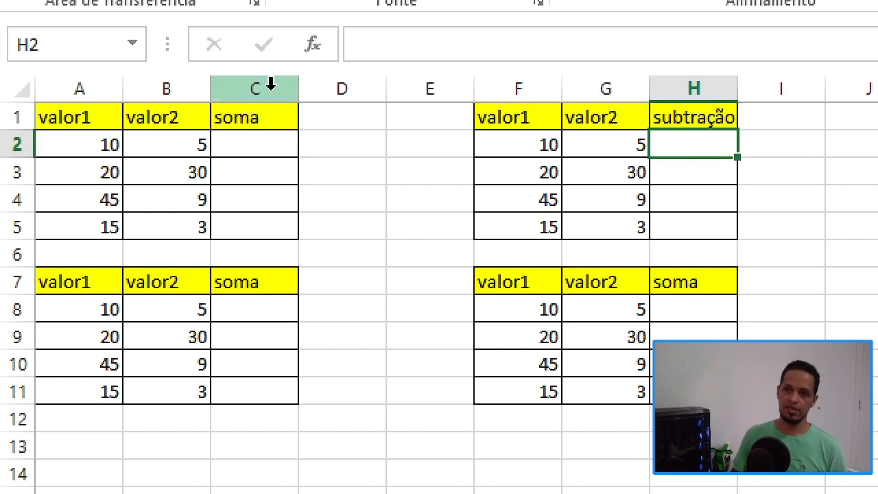
Rename the soma header in cell C7 to multiplicação.
click(248, 281)
double_click(248, 281)
text(multiplicação)
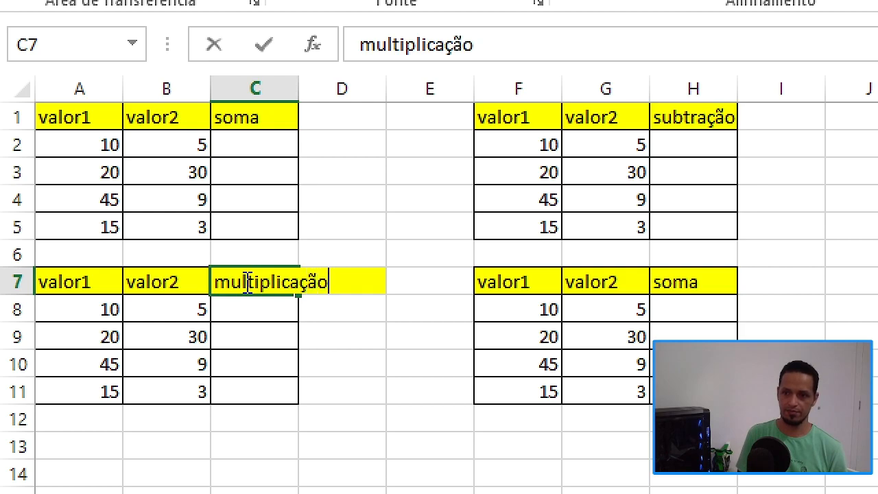
key(Return)
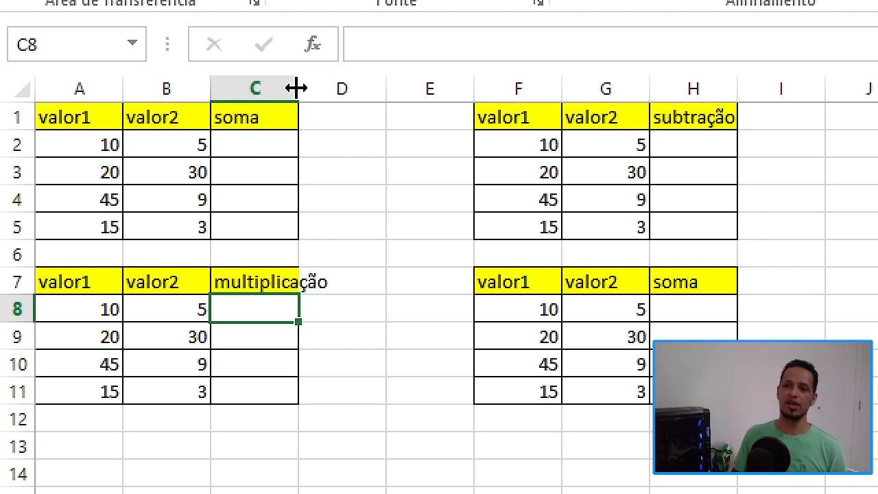
Try different widths for column C and auto-fit it to the multiplicação header.
drag(295, 92, 340, 88)
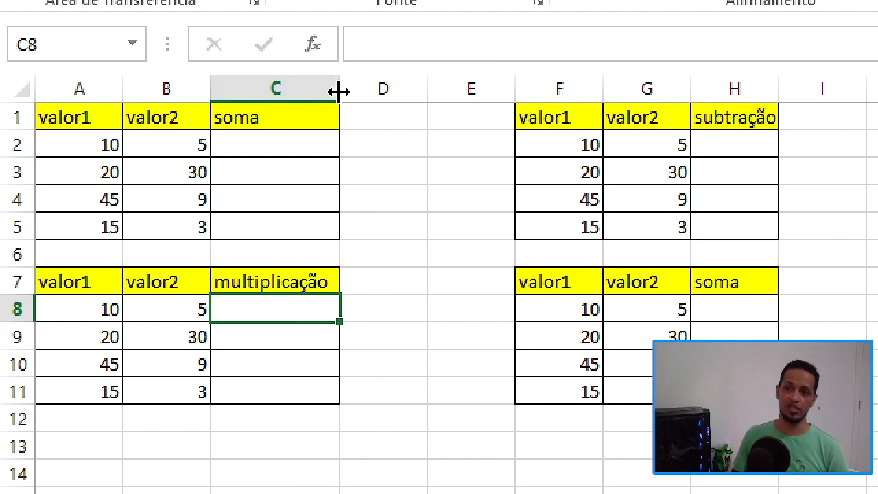
drag(337, 90, 304, 87)
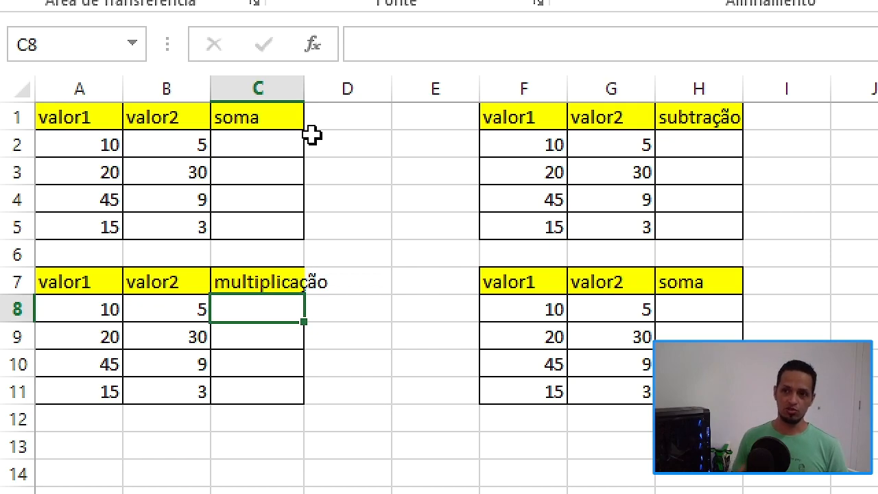
double_click(304, 89)
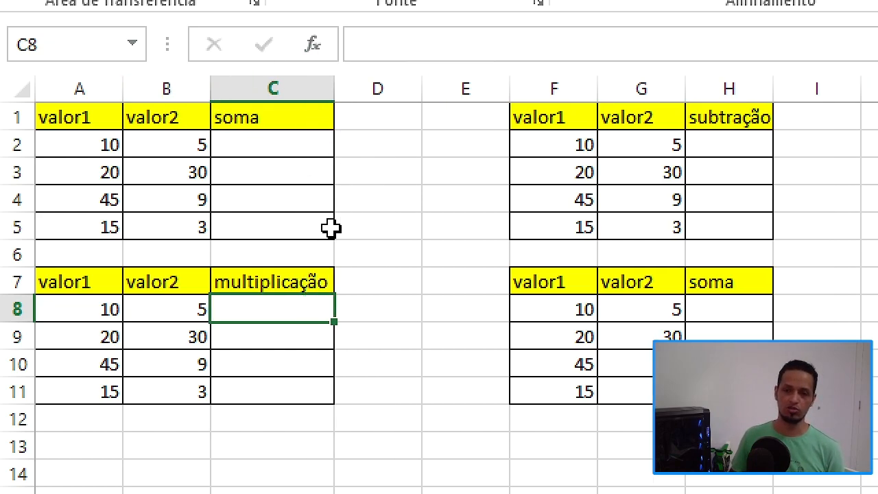
click(282, 289)
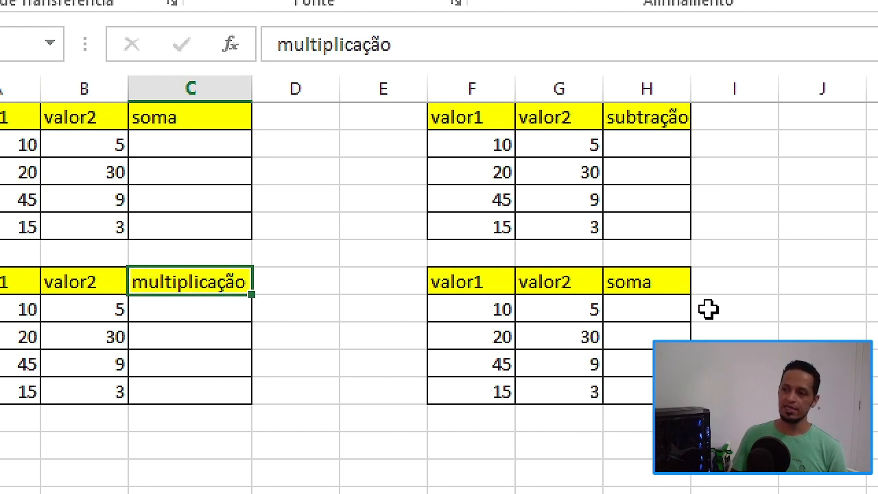
Rename the soma header in cell H7 to divisão.
click(739, 287)
text(divisão)
key(Return)
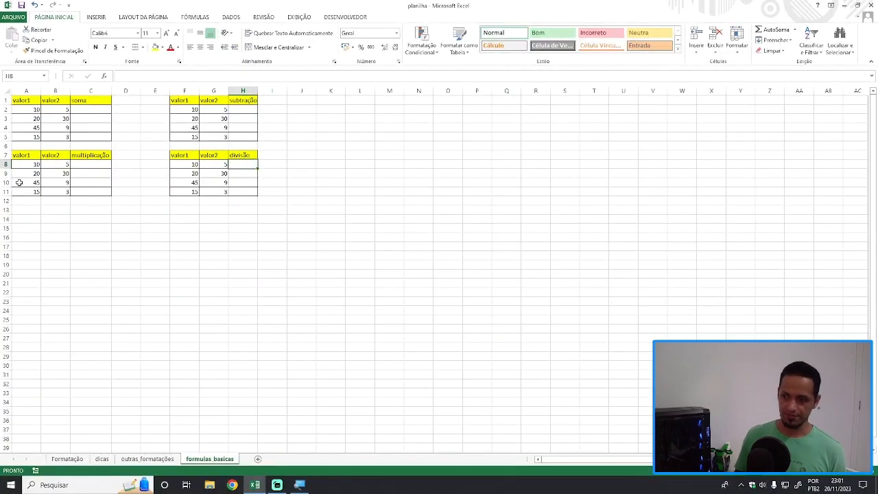
Switch to Paint and enlarge the blank canvas to about 1613 × 837 px.
key(super)
text(paint)
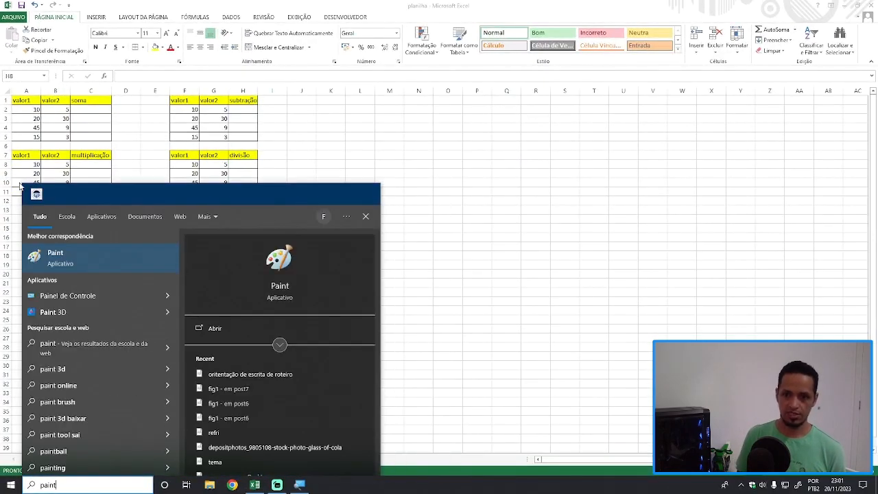
key(Return)
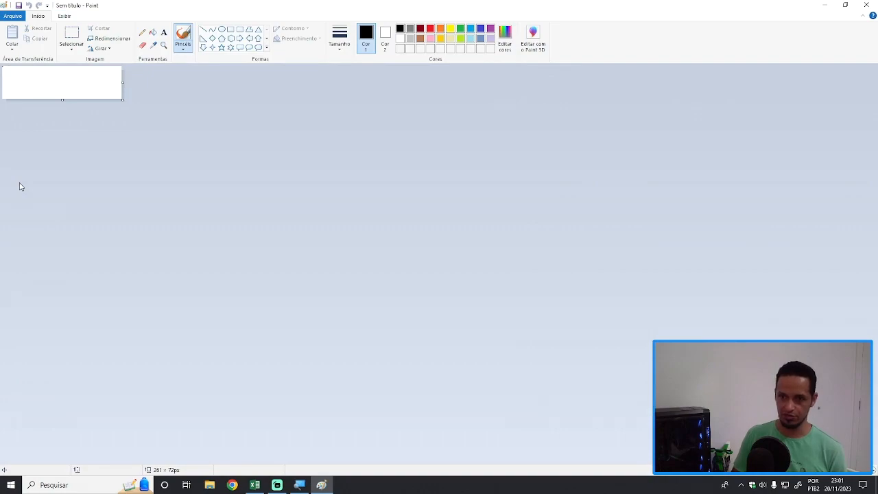
drag(123, 99, 741, 450)
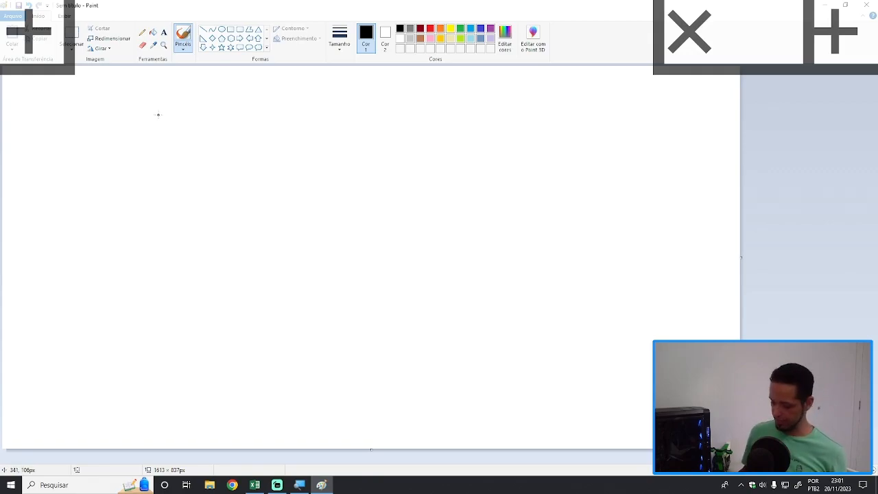
Draw a boxed capital F in the canvas's upper left area and a boxed cursive f in its upper right area.
mouse_move(178, 136)
mouse_down()
mouse_move(192, 112)
mouse_move(169, 137)
mouse_move(202, 110)
mouse_up()
click(191, 131)
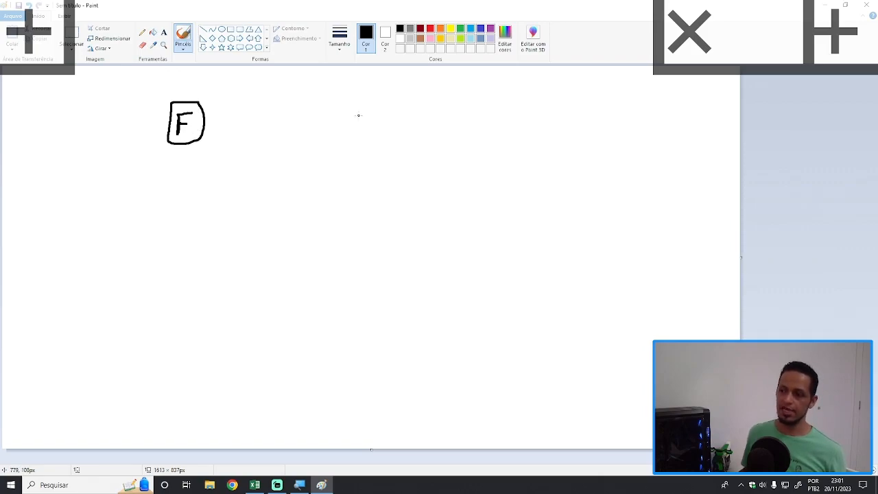
mouse_move(523, 106)
mouse_down()
mouse_move(520, 95)
mouse_move(508, 137)
mouse_move(533, 119)
mouse_up()
mouse_move(530, 88)
mouse_down()
mouse_move(494, 137)
mouse_move(546, 103)
mouse_move(529, 88)
mouse_up()
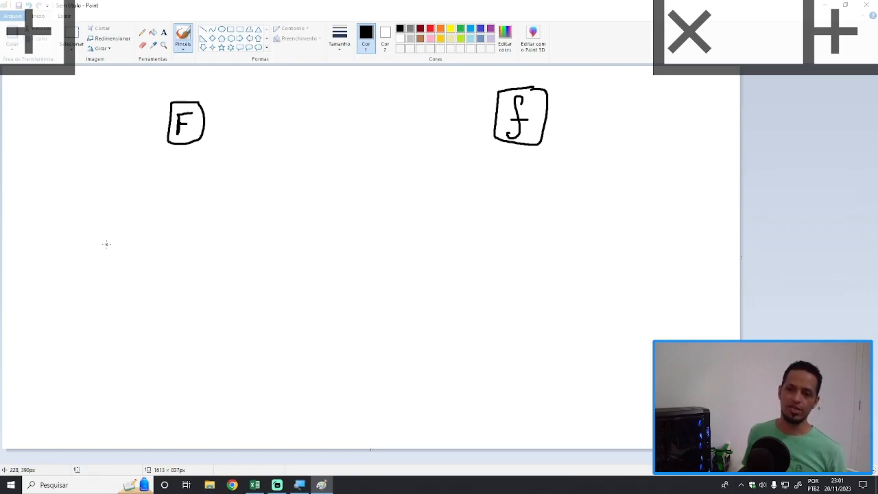
Draw a black equals sign below the boxed F and circle it in green.
drag(108, 188, 124, 181)
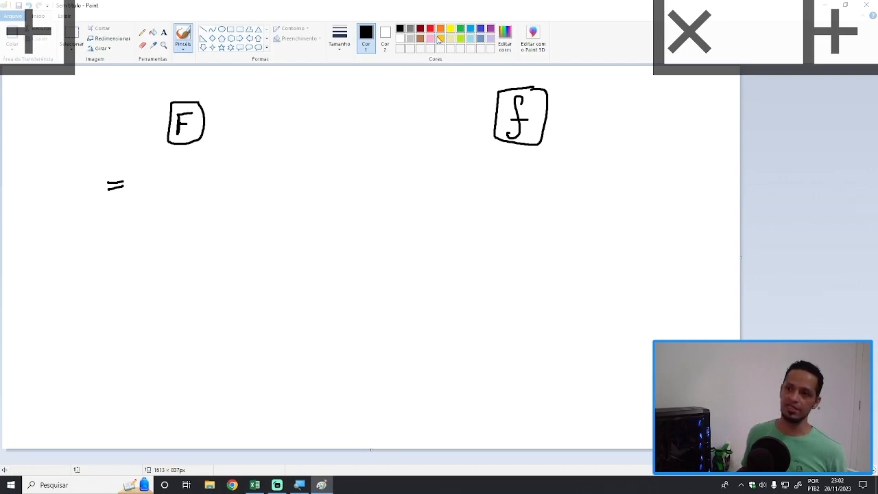
click(461, 28)
mouse_move(107, 161)
mouse_down()
mouse_move(96, 167)
mouse_move(137, 177)
mouse_move(99, 169)
mouse_up()
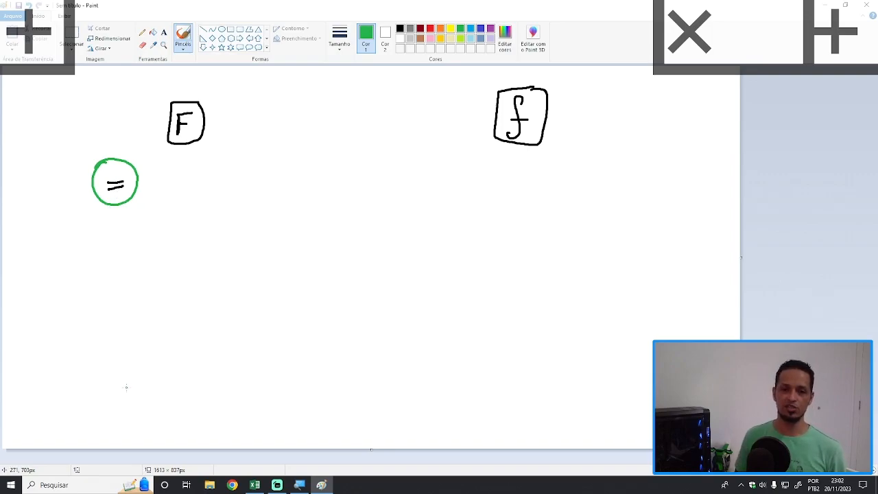
Handwrite the sum 10 + 15 = in green below the circled equals sign.
mouse_move(75, 272)
mouse_down()
mouse_move(74, 291)
mouse_move(87, 272)
mouse_move(117, 277)
mouse_up()
mouse_move(110, 265)
mouse_down()
mouse_move(109, 286)
mouse_move(126, 287)
mouse_up()
mouse_move(146, 265)
mouse_down()
mouse_move(134, 284)
mouse_move(175, 273)
mouse_move(176, 281)
mouse_up()
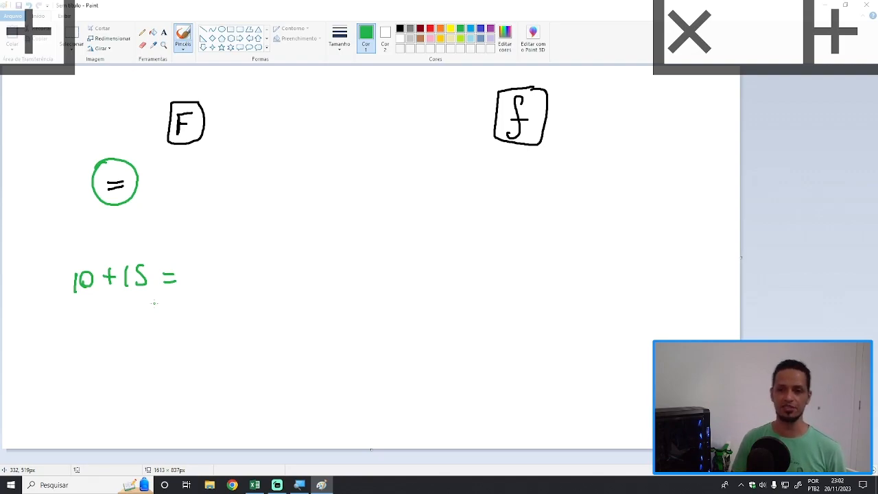
Undo all the strokes of the handwritten sum below the circled equals sign.
key(ctrl+z)
key(ctrl+z)
key(ctrl+z)
key(ctrl+z)
key(ctrl+z)
key(ctrl+z)
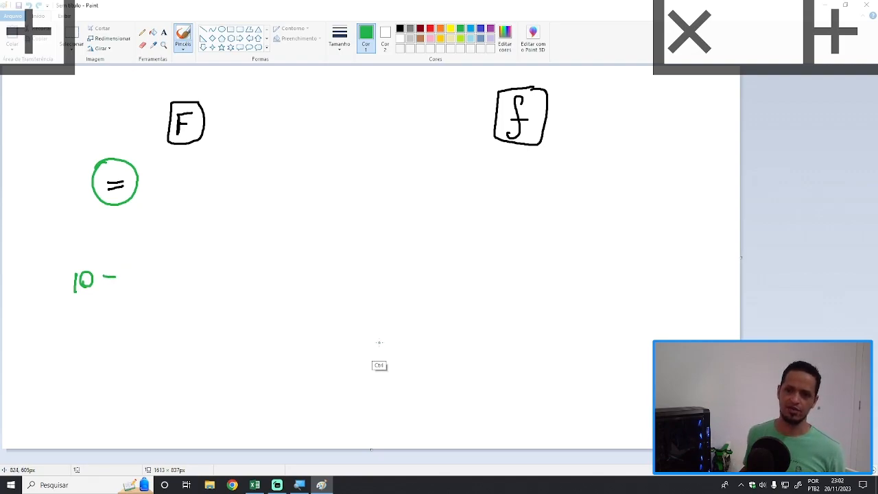
key(ctrl+z)
key(ctrl+z)
Draw a green arrow pointing up at the circled equals sign and write 10 + 5 in green after the sign.
mouse_move(114, 218)
mouse_down()
mouse_move(114, 236)
mouse_move(122, 226)
mouse_up()
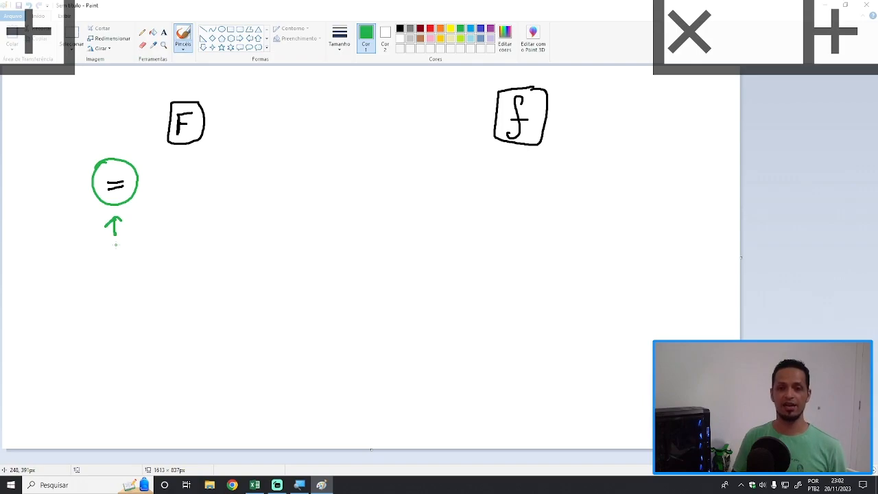
mouse_move(140, 176)
mouse_down()
mouse_move(143, 188)
mouse_move(155, 172)
mouse_move(192, 177)
mouse_up()
mouse_move(184, 168)
mouse_down()
mouse_move(184, 186)
mouse_move(205, 173)
mouse_move(201, 184)
mouse_up()
drag(201, 165, 218, 164)
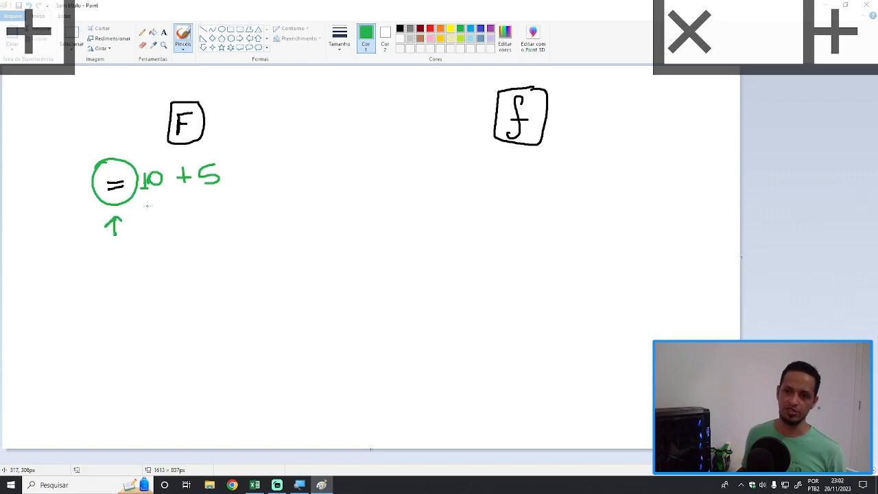
Handwrite ENTER in green beside 10 + 5 and draw a green box around the word.
mouse_move(253, 199)
mouse_down()
mouse_move(269, 219)
mouse_move(269, 200)
mouse_up()
mouse_move(254, 209)
mouse_down()
mouse_move(285, 200)
mouse_move(294, 219)
mouse_up()
mouse_move(287, 201)
mouse_down()
mouse_move(306, 200)
mouse_move(313, 220)
mouse_up()
drag(303, 210, 319, 219)
drag(319, 196, 340, 219)
mouse_move(341, 182)
mouse_down()
mouse_move(273, 235)
mouse_move(324, 176)
mouse_up()
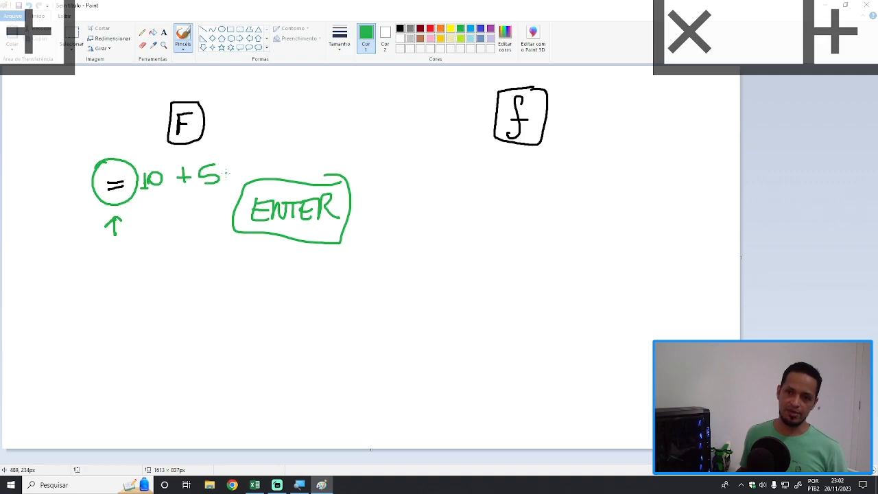
Handwrite the formulas = 10 - 5 and = 10 * 5 in green on two lines below the arrow.
mouse_move(98, 269)
mouse_down()
mouse_move(116, 262)
mouse_move(132, 272)
mouse_move(147, 258)
mouse_up()
mouse_move(170, 263)
mouse_down()
mouse_move(201, 268)
mouse_move(188, 274)
mouse_up()
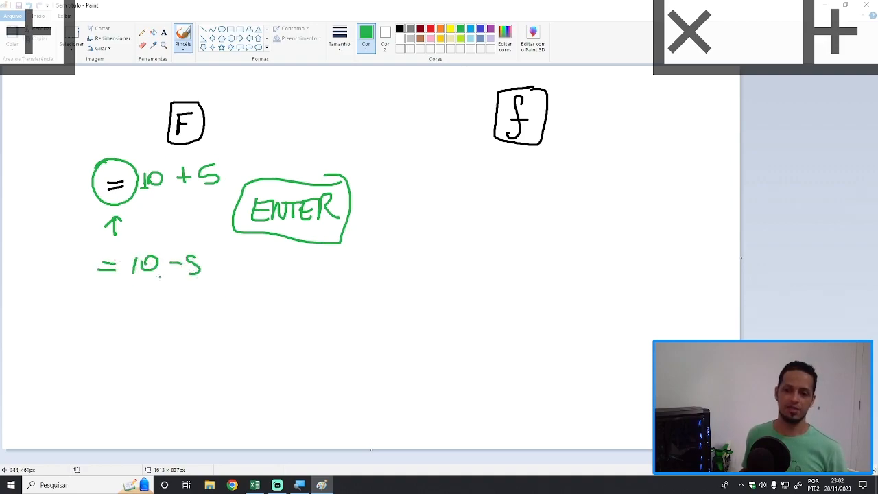
drag(97, 309, 118, 301)
mouse_move(135, 297)
mouse_down()
mouse_move(133, 313)
mouse_move(145, 298)
mouse_move(188, 298)
mouse_up()
mouse_move(170, 300)
mouse_down()
mouse_move(186, 289)
mouse_move(221, 307)
mouse_move(200, 312)
mouse_up()
Write = 10 / 5 in green below the multiplication and draw a green arrow pointing up at its slash.
drag(89, 344, 101, 345)
drag(88, 337, 115, 349)
mouse_move(129, 334)
mouse_down()
mouse_move(144, 337)
mouse_move(131, 332)
mouse_up()
mouse_move(175, 329)
mouse_down()
mouse_move(155, 348)
mouse_move(201, 330)
mouse_up()
drag(189, 331, 187, 346)
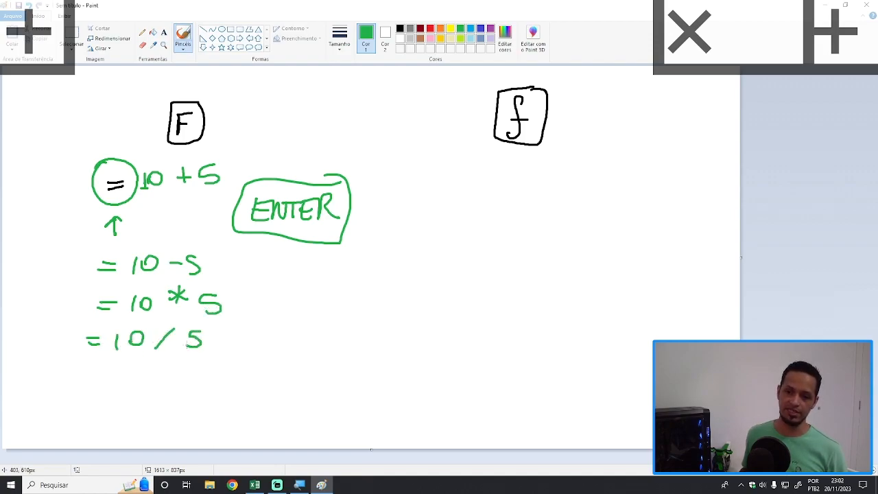
mouse_move(153, 380)
mouse_down()
mouse_move(155, 365)
mouse_move(166, 371)
mouse_up()
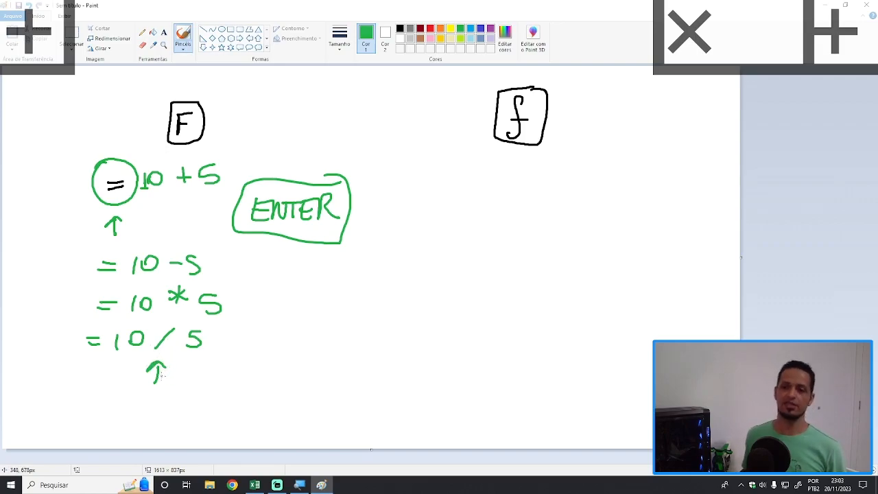
Draw a boxed ÷ sign in green beside the arrow under the slash and undo it.
mouse_move(180, 382)
mouse_down()
mouse_move(203, 382)
mouse_move(192, 377)
mouse_move(193, 393)
mouse_up()
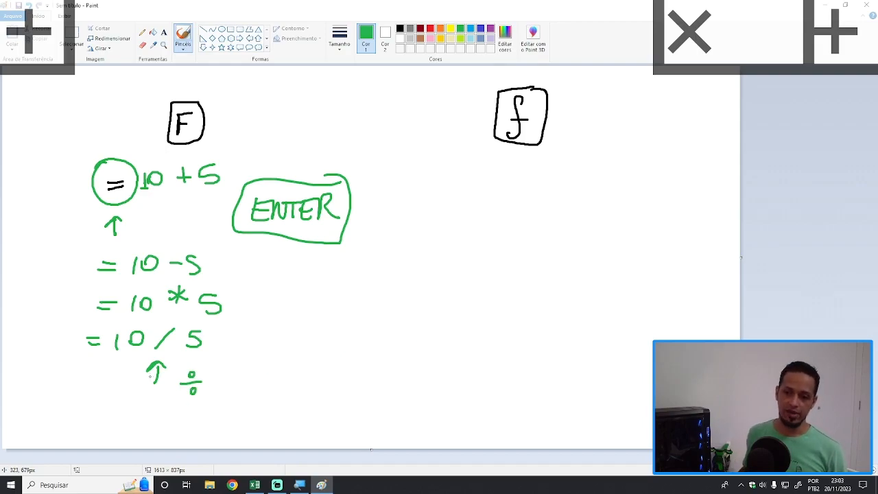
mouse_move(202, 397)
mouse_down()
mouse_move(172, 404)
mouse_move(172, 366)
mouse_move(215, 397)
mouse_up()
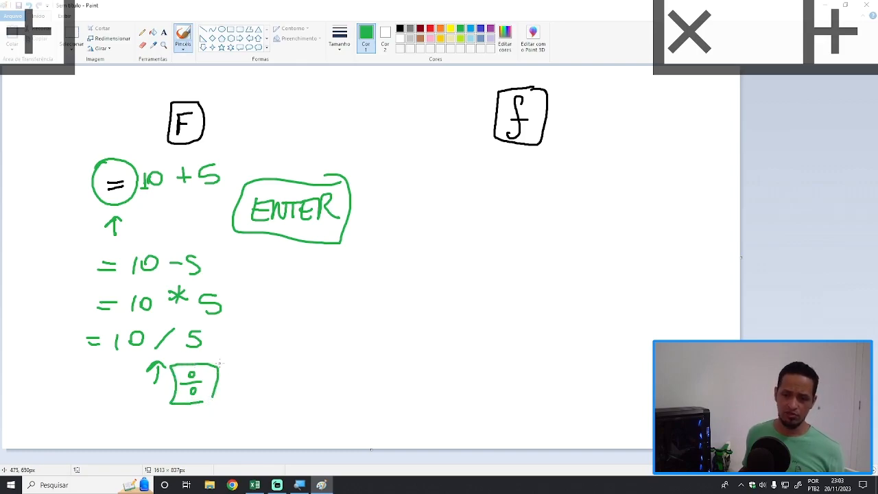
key(ctrl+z)
key(ctrl+z)
key(ctrl+z)
key(ctrl+z)
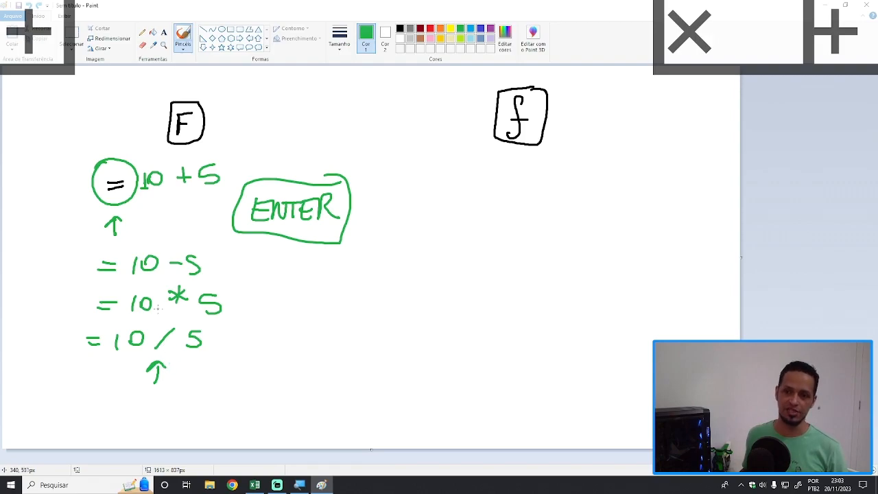
drag(199, 161, 246, 126)
drag(184, 253, 198, 228)
key(ctrl+z)
key(ctrl+z)
Circle the +, -, * and / operators of the four formulas in light blue.
click(471, 28)
mouse_move(181, 158)
mouse_down()
mouse_move(173, 193)
mouse_move(184, 157)
mouse_up()
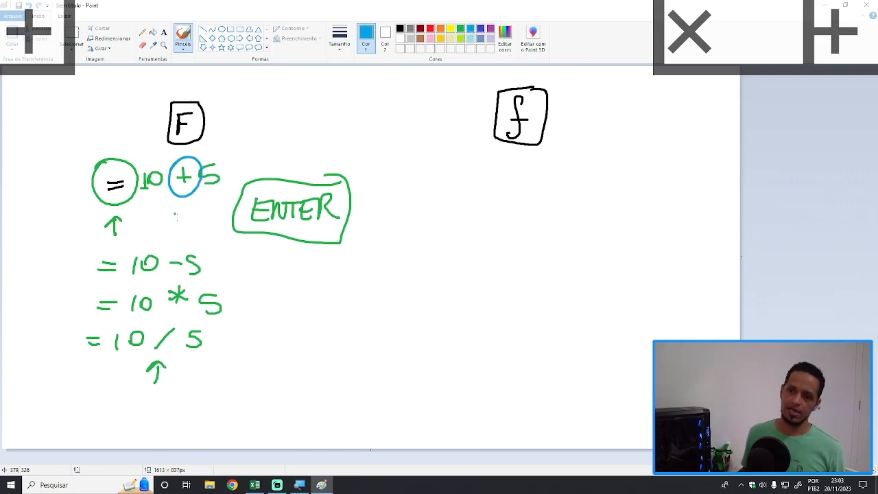
drag(179, 244, 180, 243)
mouse_move(177, 282)
mouse_down()
mouse_move(195, 288)
mouse_move(176, 280)
mouse_up()
drag(171, 322, 173, 319)
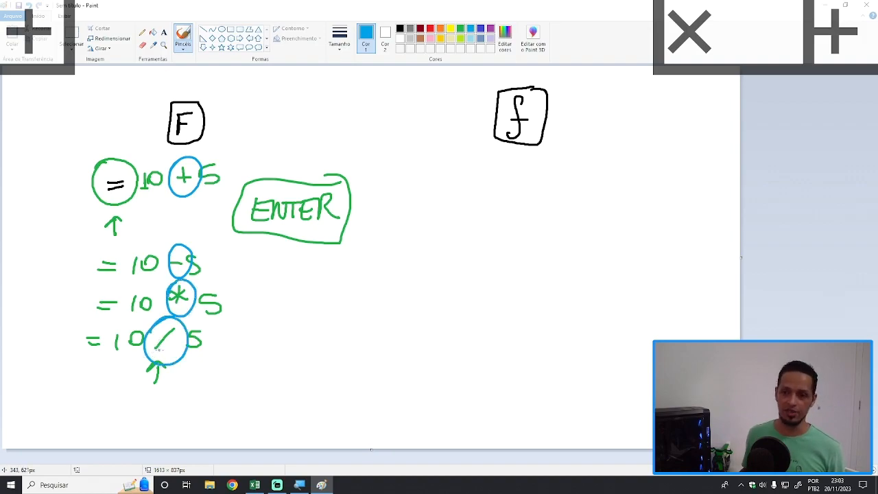
Draw a green vertical divider beside the lower three formulas and handwrite =(5+5+10) in green on its other side.
click(460, 29)
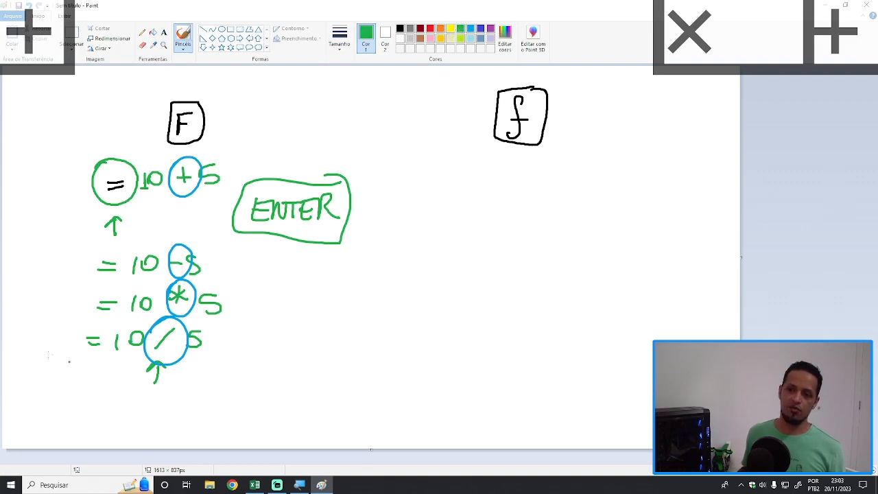
drag(263, 267, 245, 409)
drag(287, 303, 303, 303)
drag(291, 296, 307, 297)
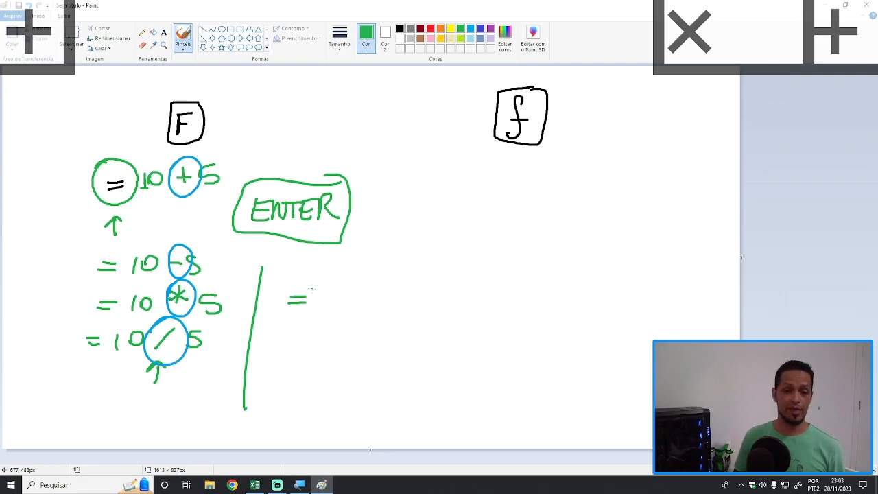
mouse_move(326, 278)
mouse_down()
mouse_move(313, 296)
mouse_move(320, 311)
mouse_up()
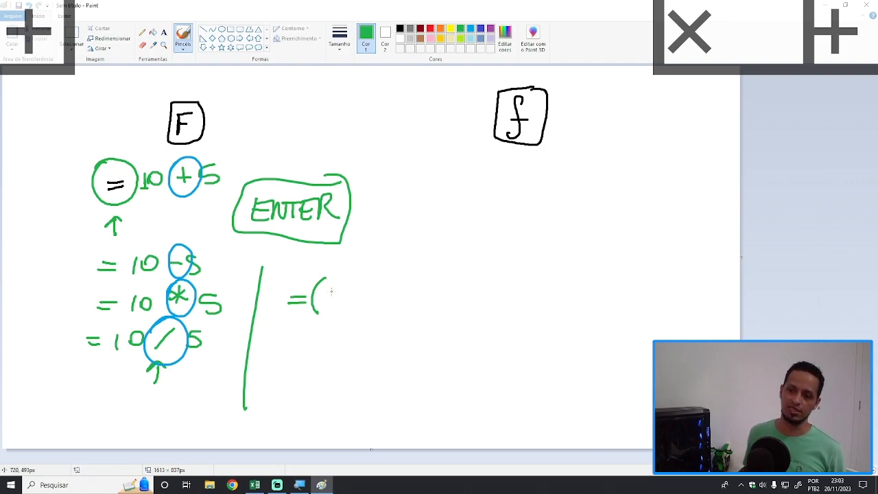
mouse_move(341, 289)
mouse_down()
mouse_move(328, 304)
mouse_move(420, 299)
mouse_move(431, 313)
mouse_up()
mouse_move(440, 300)
mouse_down()
mouse_move(438, 311)
mouse_move(440, 289)
mouse_move(457, 321)
mouse_up()
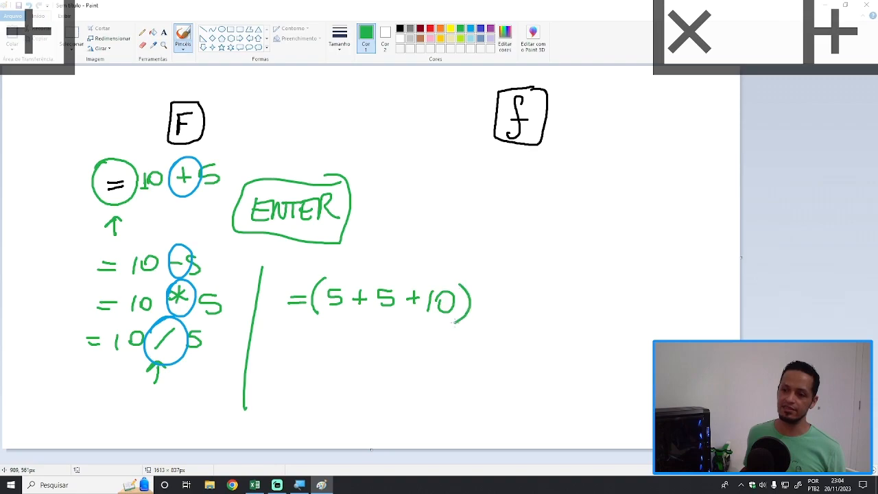
Add tick marks below the terms, and undo the strokes until only =(5 is left of the new formula.
drag(333, 326, 332, 347)
mouse_move(399, 328)
mouse_down()
mouse_move(397, 347)
mouse_move(431, 354)
mouse_up()
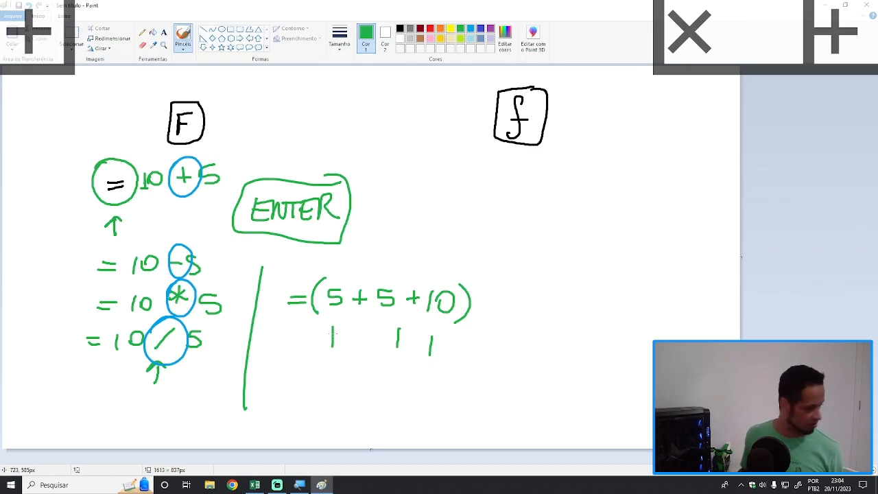
key(ctrl+z)
key(ctrl+z)
key(ctrl+z)
key(ctrl+z)
key(ctrl+z)
key(ctrl+z)
key(ctrl+z)
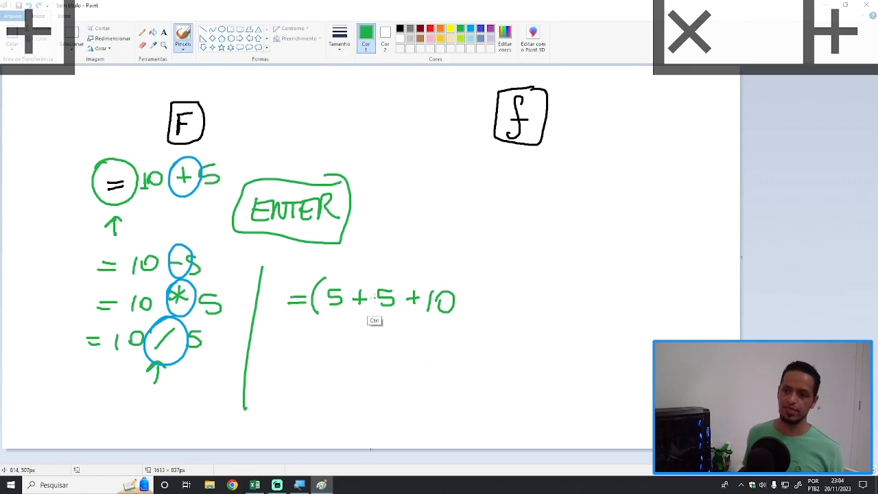
key(ctrl+z)
key(ctrl+z)
key(ctrl+z)
key(ctrl+z)
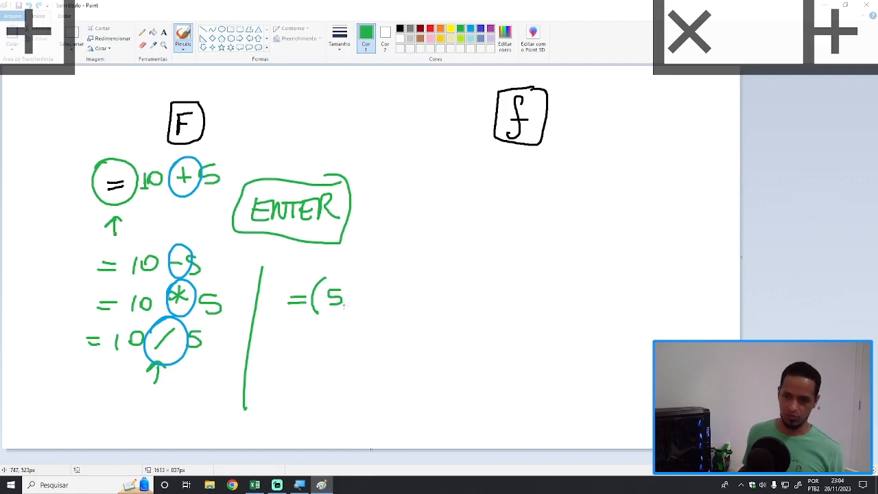
Complete the green formula as =(5+5+5) / 3.
mouse_move(359, 289)
mouse_down()
mouse_move(358, 307)
mouse_move(387, 291)
mouse_move(374, 309)
mouse_move(415, 300)
mouse_move(407, 311)
mouse_move(437, 295)
mouse_up()
drag(420, 296, 420, 315)
drag(445, 278, 448, 314)
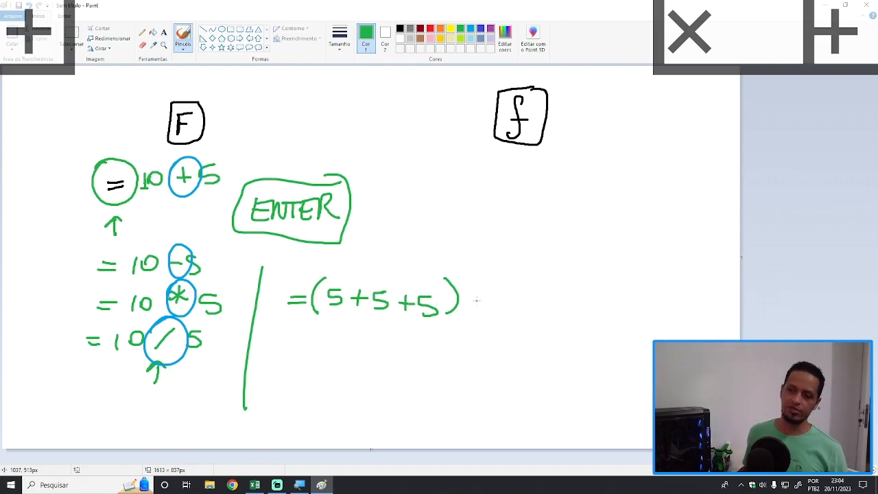
mouse_move(494, 282)
mouse_down()
mouse_move(477, 313)
mouse_move(512, 303)
mouse_move(505, 314)
mouse_up()
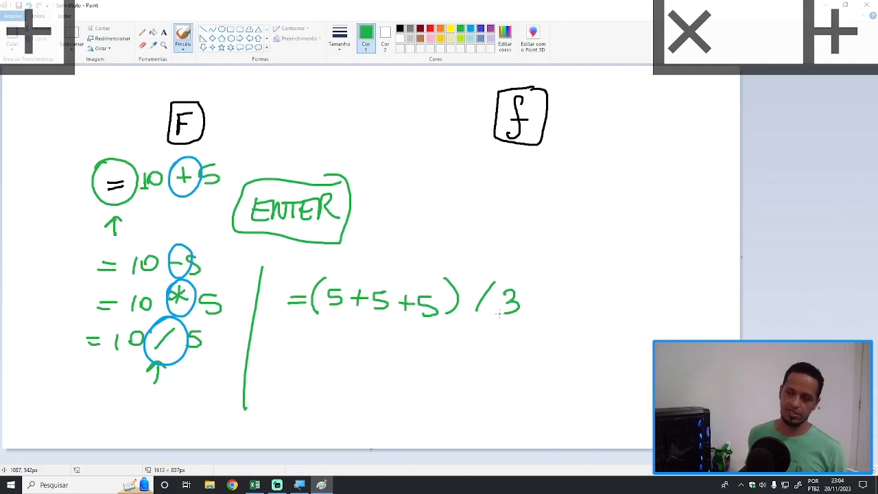
Underline each 5 in the parentheses and write a circled 5 in green after the formula.
drag(371, 321, 432, 332)
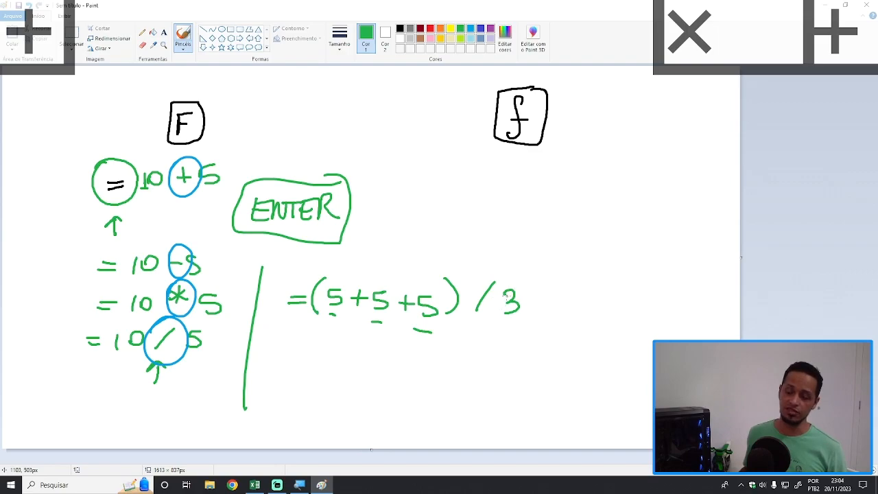
mouse_move(603, 297)
mouse_down()
mouse_move(590, 298)
mouse_move(586, 320)
mouse_up()
drag(575, 280, 579, 277)
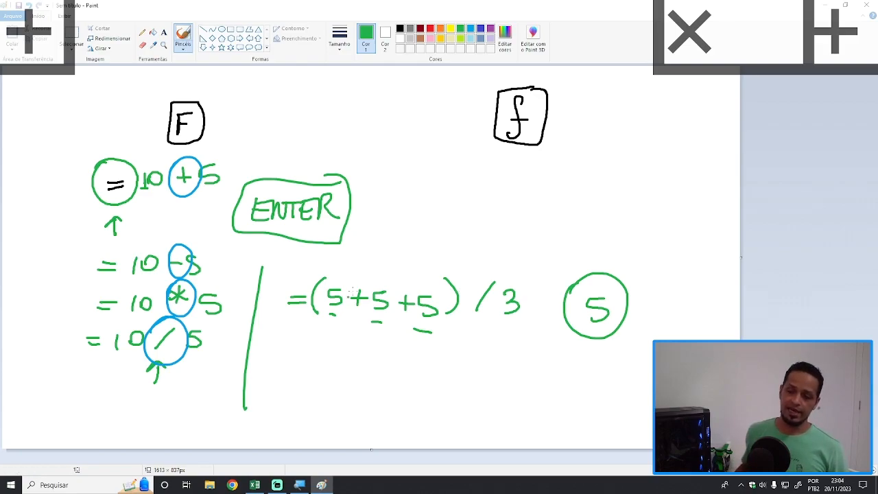
Box both parentheses in light blue and draw a blue arrow pointing down at the sum between them.
click(470, 28)
mouse_move(327, 326)
mouse_down()
mouse_move(306, 324)
mouse_move(331, 266)
mouse_move(331, 322)
mouse_move(320, 325)
mouse_up()
mouse_move(463, 272)
mouse_down()
mouse_move(434, 327)
mouse_move(465, 328)
mouse_move(470, 273)
mouse_up()
mouse_move(404, 235)
mouse_down()
mouse_move(390, 265)
mouse_move(400, 276)
mouse_up()
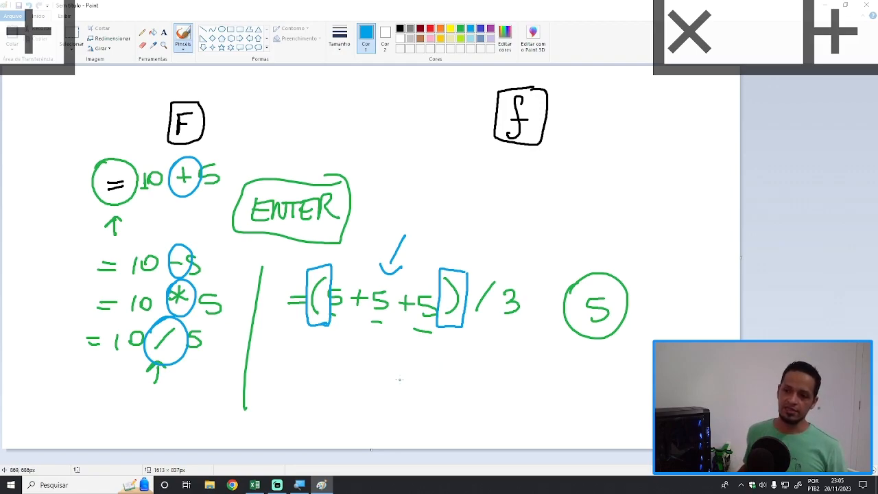
Handwrite 15 / 3 in light blue below the parenthesised formula.
mouse_move(385, 357)
mouse_down()
mouse_move(386, 379)
mouse_move(396, 368)
mouse_move(396, 376)
mouse_up()
drag(448, 354, 421, 386)
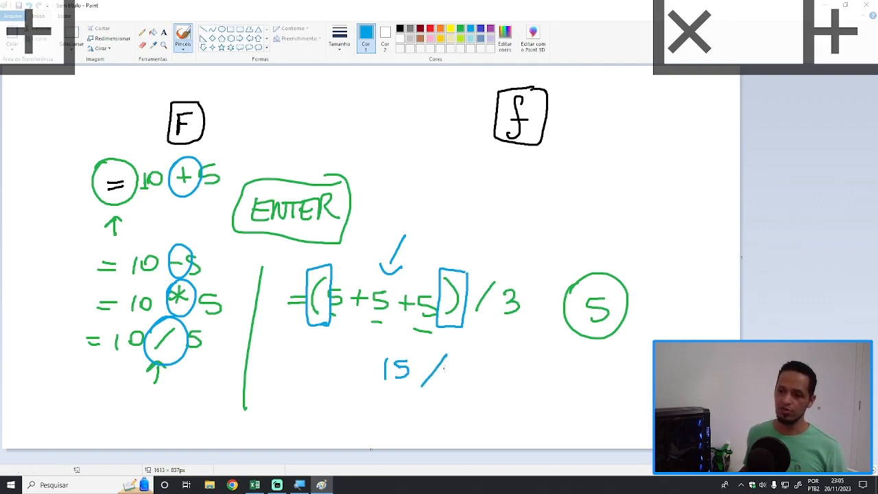
drag(466, 359, 467, 382)
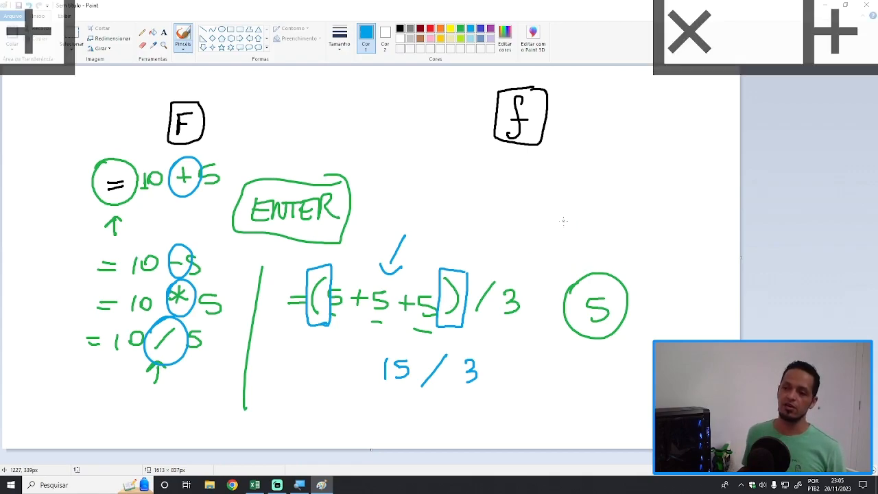
Handwrite 2+2+2 =6 in light blue above the circled 5.
drag(520, 225, 538, 243)
drag(546, 234, 560, 234)
mouse_move(553, 225)
mouse_down()
mouse_move(550, 244)
mouse_move(606, 234)
mouse_move(600, 244)
mouse_up()
mouse_move(613, 230)
mouse_down()
mouse_move(618, 249)
mouse_move(631, 249)
mouse_up()
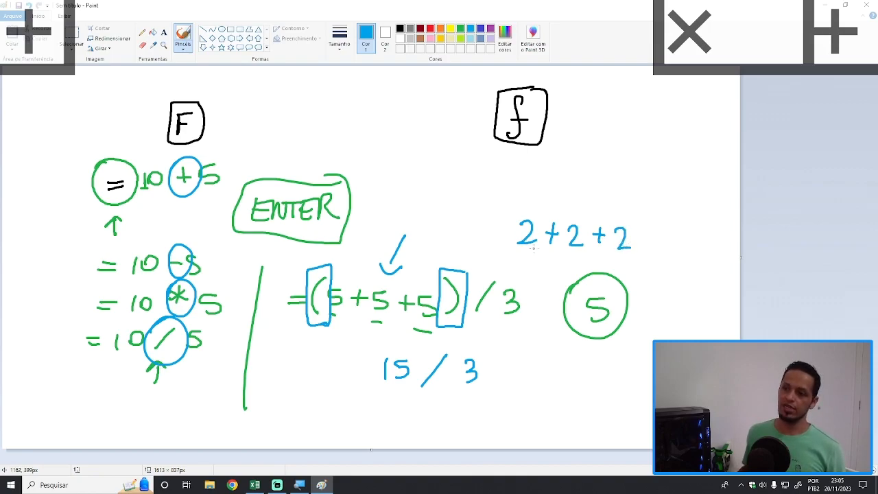
drag(650, 239, 667, 246)
drag(687, 226, 673, 243)
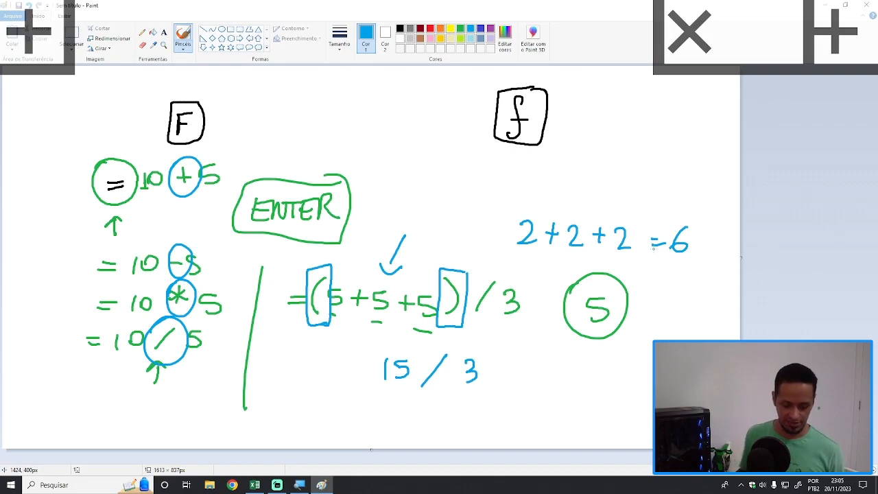
Undo the last strokes of the blue sum back to 2 + 2.
key(ctrl+z)
key(ctrl+z)
key(ctrl+z)
key(ctrl+z)
key(ctrl+z)
key(ctrl+z)
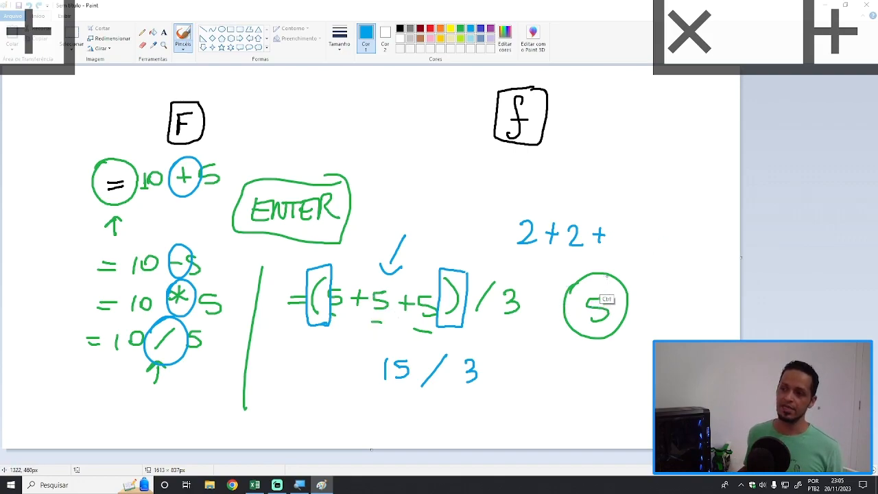
Extend the blue expression to 2+2*2 = and mark its multiplication with an arrow above and an arc below.
mouse_move(595, 224)
mouse_down()
mouse_move(596, 241)
mouse_move(606, 239)
mouse_move(588, 237)
mouse_move(626, 243)
mouse_move(649, 236)
mouse_up()
drag(639, 240, 649, 241)
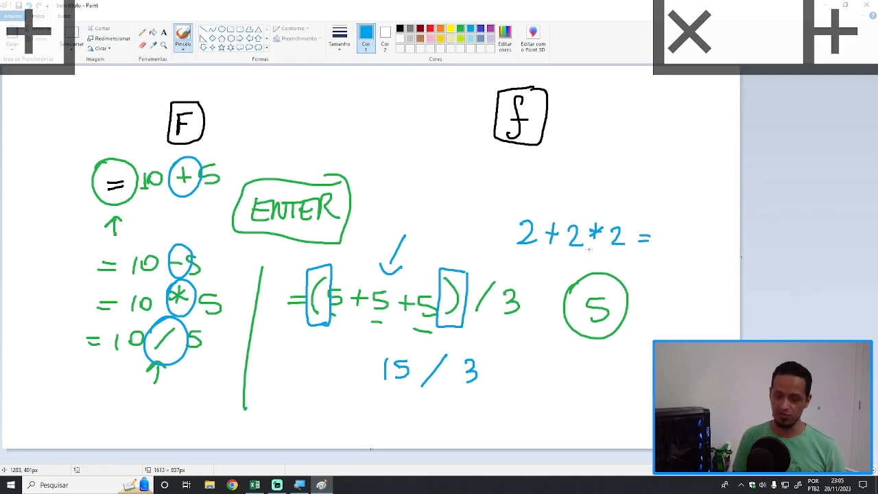
drag(601, 197, 605, 210)
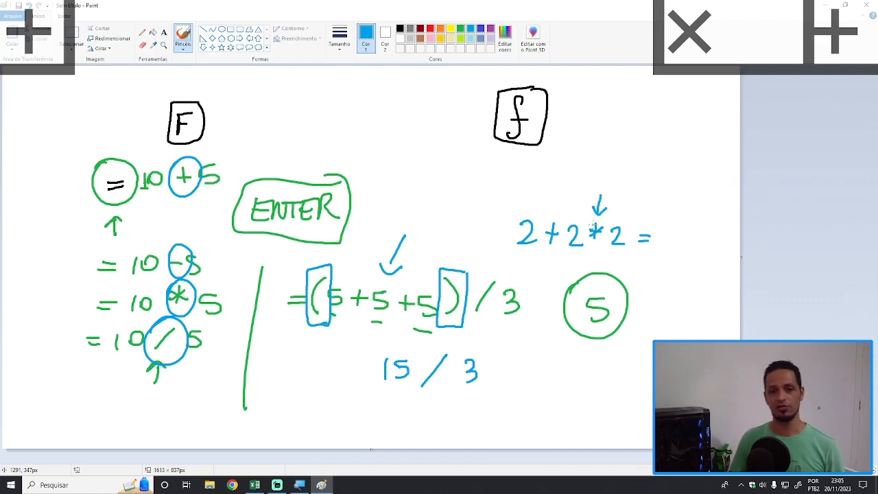
mouse_move(574, 257)
mouse_down()
mouse_move(611, 263)
mouse_move(620, 252)
mouse_up()
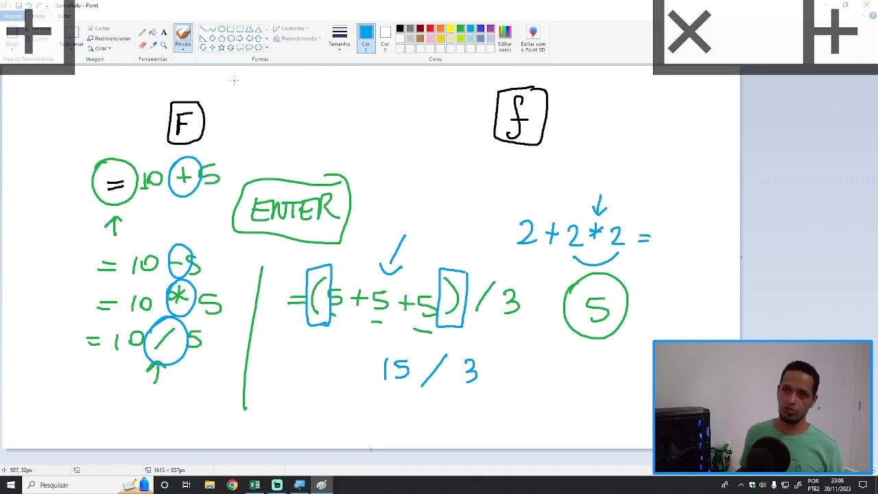
Enlarge the eraser and erase the green circled 5 below the blue expression.
click(143, 45)
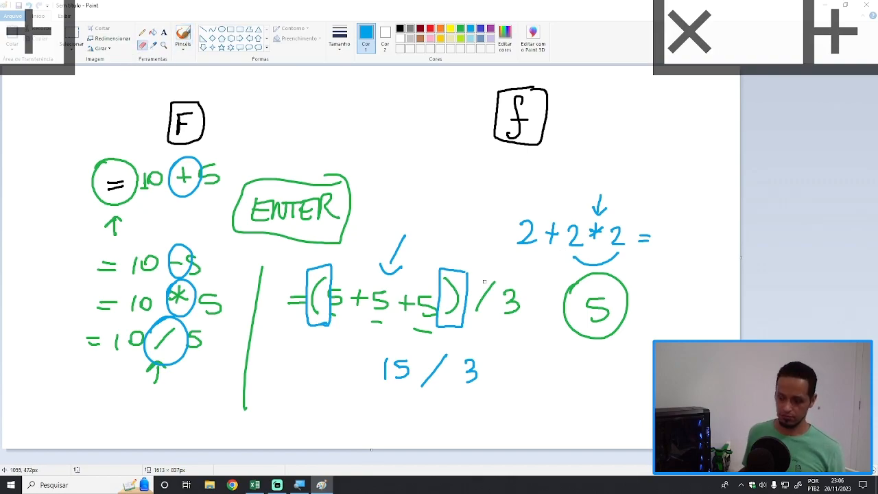
key(ctrl+plus)
key(ctrl+plus)
key(ctrl+plus)
key(ctrl+plus)
key(ctrl+plus)
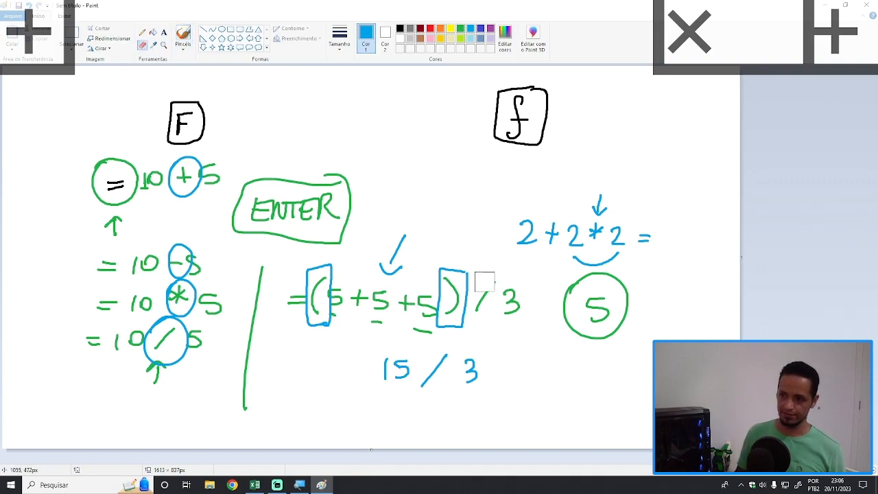
mouse_move(625, 306)
mouse_down()
mouse_move(591, 282)
mouse_move(622, 333)
mouse_move(602, 320)
mouse_up()
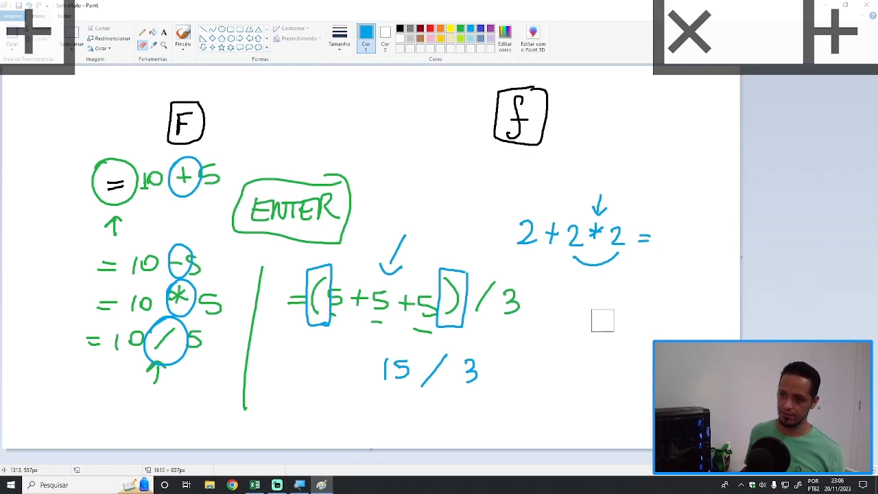
Handwrite 2 + 4 = 6 in light blue under 2+2*2 =, with a short line linking the first 2s.
click(183, 40)
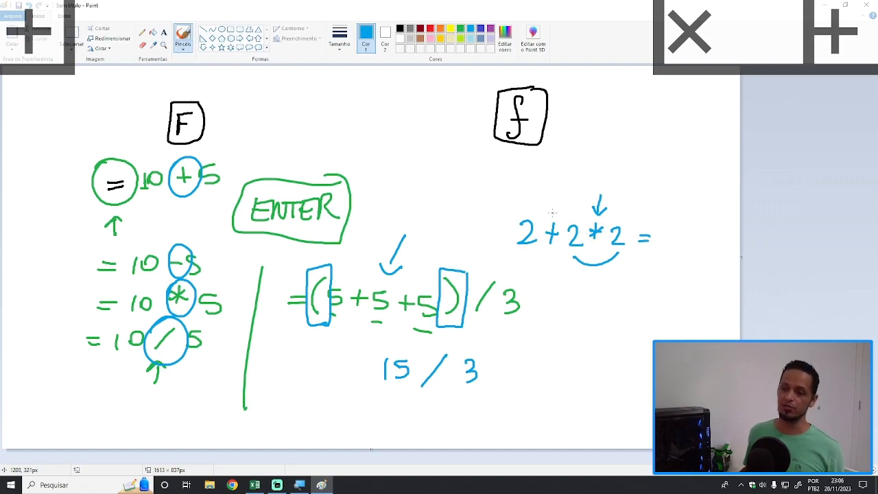
mouse_move(525, 259)
mouse_down()
mouse_move(542, 293)
mouse_move(559, 283)
mouse_move(552, 290)
mouse_up()
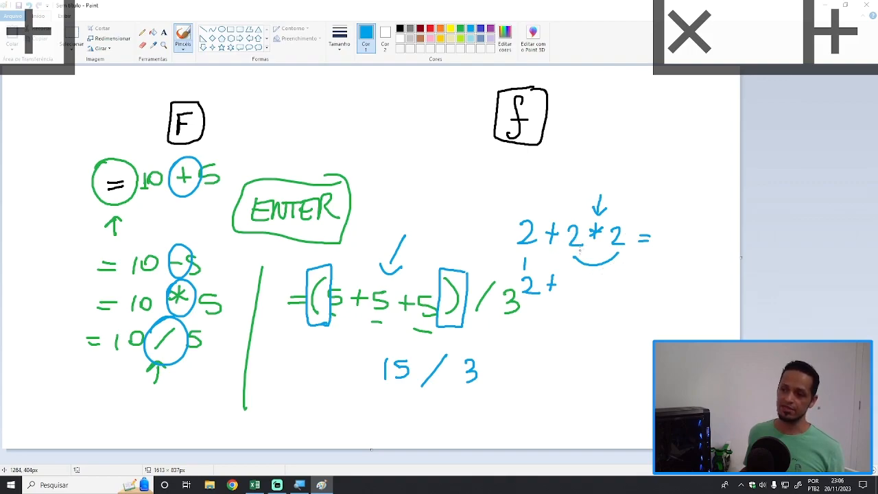
mouse_move(571, 276)
mouse_down()
mouse_move(586, 297)
mouse_move(619, 282)
mouse_up()
mouse_move(609, 292)
mouse_down()
mouse_move(648, 293)
mouse_move(635, 291)
mouse_up()
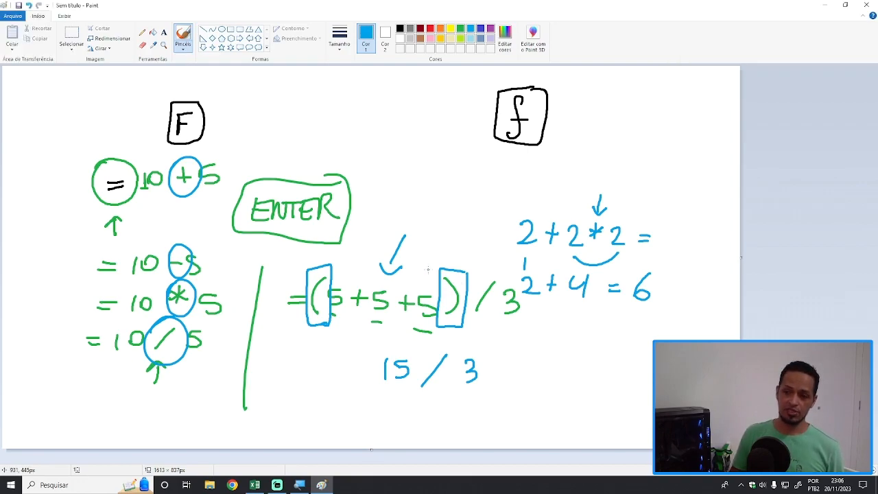
Start a blank drawing without saving the old one and draw black parentheses with 1º inside and an arrow above it.
key(ctrl+n)
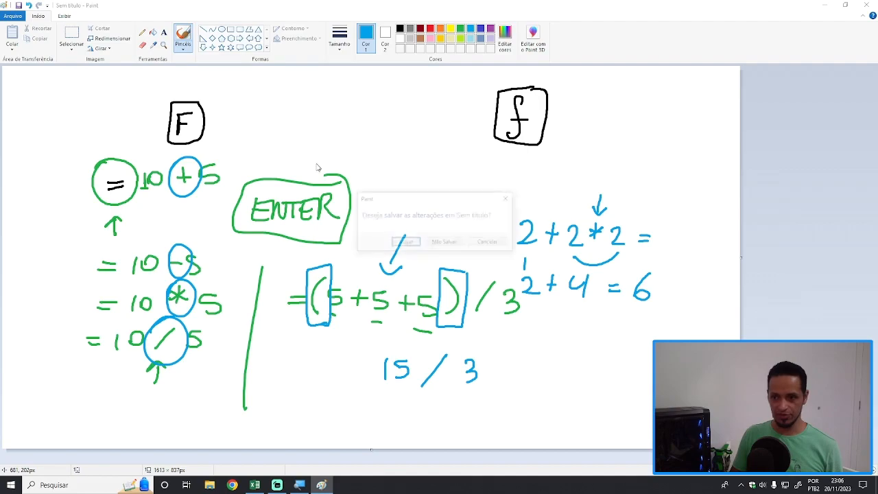
click(432, 242)
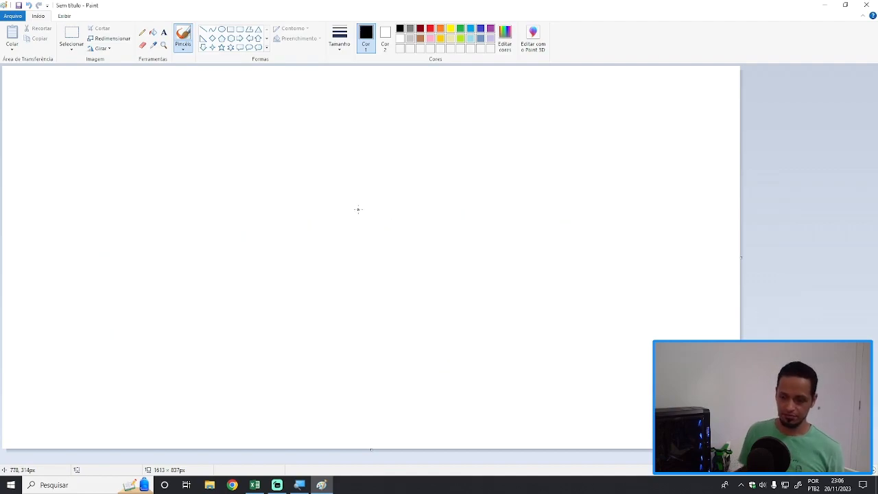
drag(252, 130, 255, 165)
drag(383, 131, 382, 170)
mouse_move(333, 84)
mouse_down()
mouse_move(325, 125)
mouse_move(334, 114)
mouse_up()
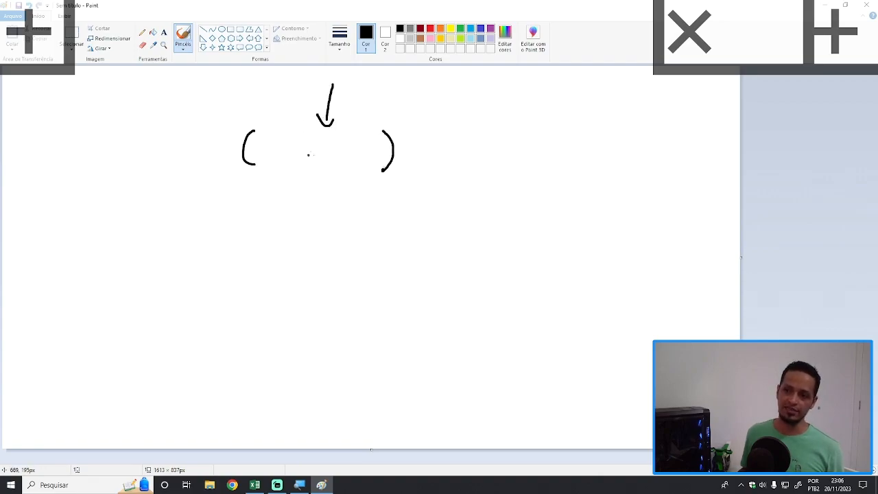
drag(310, 145, 304, 167)
drag(321, 146, 332, 162)
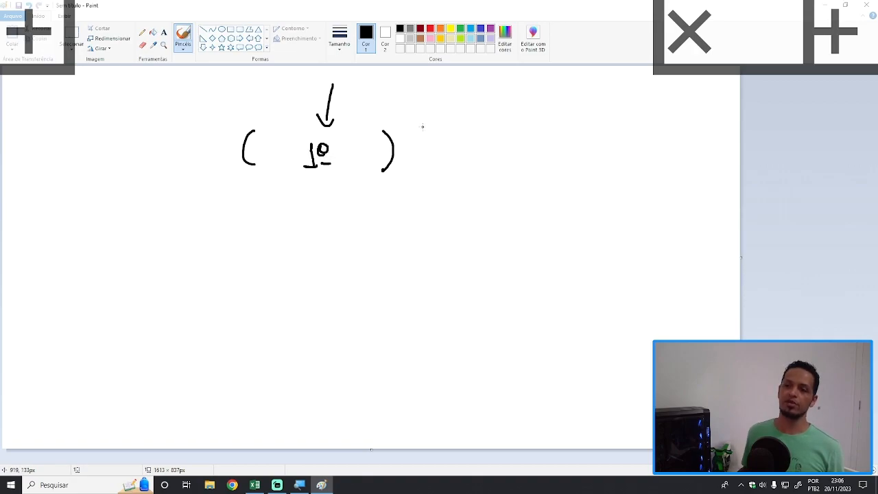
Handwrite 2º just after the closing parenthesis with a curved arrow pointing down to it.
mouse_move(414, 102)
mouse_down()
mouse_move(431, 135)
mouse_move(441, 127)
mouse_up()
mouse_move(421, 157)
mouse_down()
mouse_move(421, 168)
mouse_move(438, 166)
mouse_up()
drag(443, 147, 441, 157)
drag(443, 163, 456, 163)
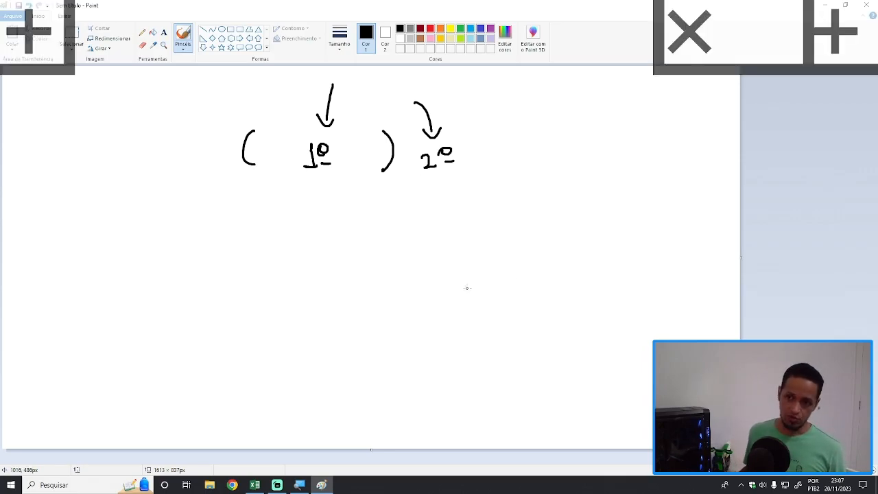
Draw a small boxed capital F below the opening parenthesis and a larger boxed cursive f below and beyond the 2º.
mouse_move(240, 187)
mouse_down()
mouse_move(237, 200)
mouse_move(253, 184)
mouse_up()
mouse_move(235, 199)
mouse_down()
mouse_move(251, 198)
mouse_move(226, 214)
mouse_move(268, 178)
mouse_up()
drag(524, 200, 498, 251)
drag(499, 229, 522, 226)
mouse_move(533, 185)
mouse_down()
mouse_move(501, 186)
mouse_move(547, 260)
mouse_move(543, 179)
mouse_up()
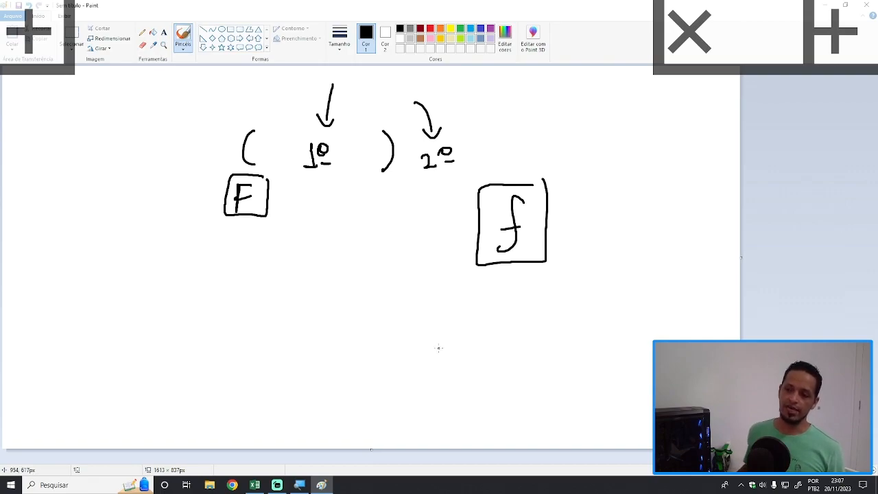
Handwrite =SOMA(ARGUMENTOS) below the boxed f, underline SOMA, and add arrows pointing at SOMA and ARGUMENTOS.
drag(437, 316, 457, 315)
drag(435, 306, 460, 304)
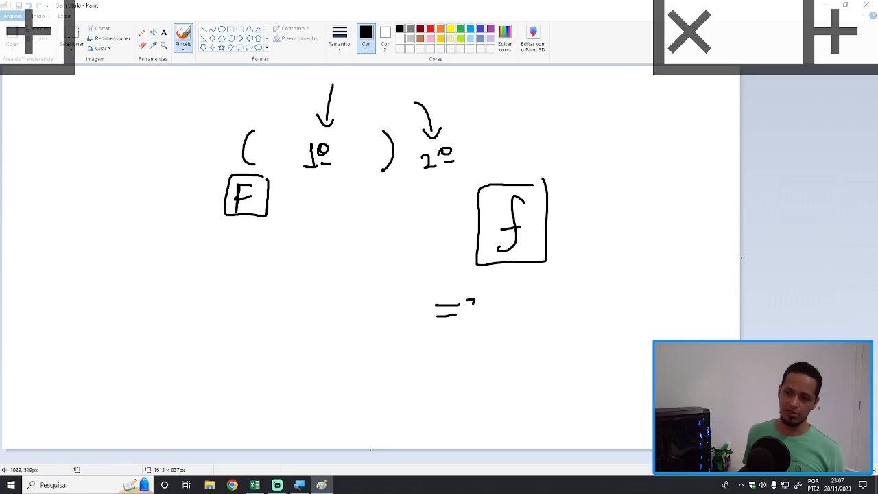
drag(481, 305, 480, 310)
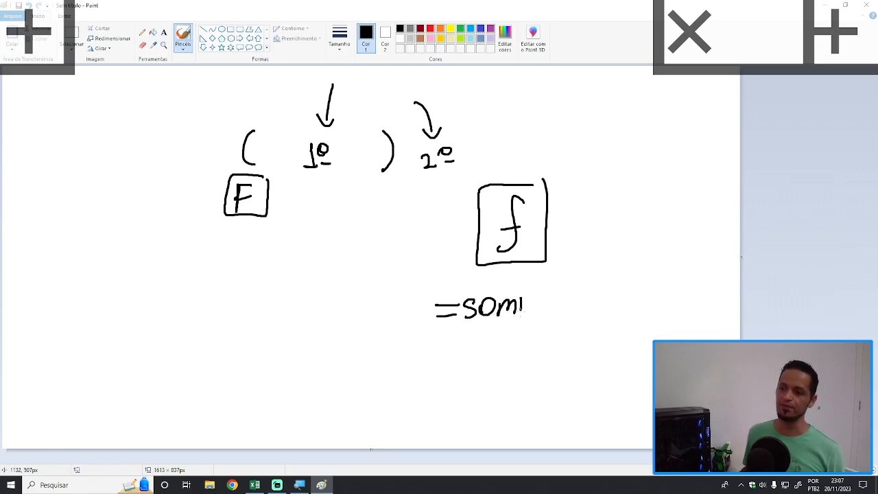
drag(472, 331, 509, 328)
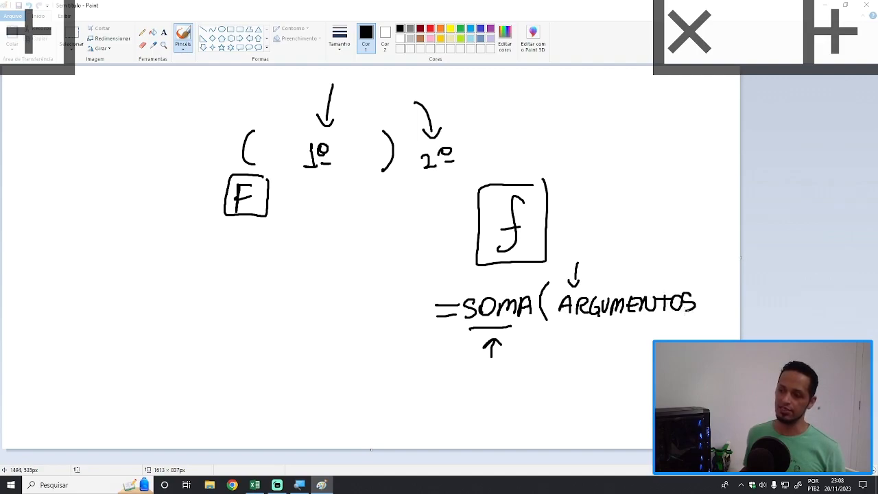
drag(701, 281, 701, 325)
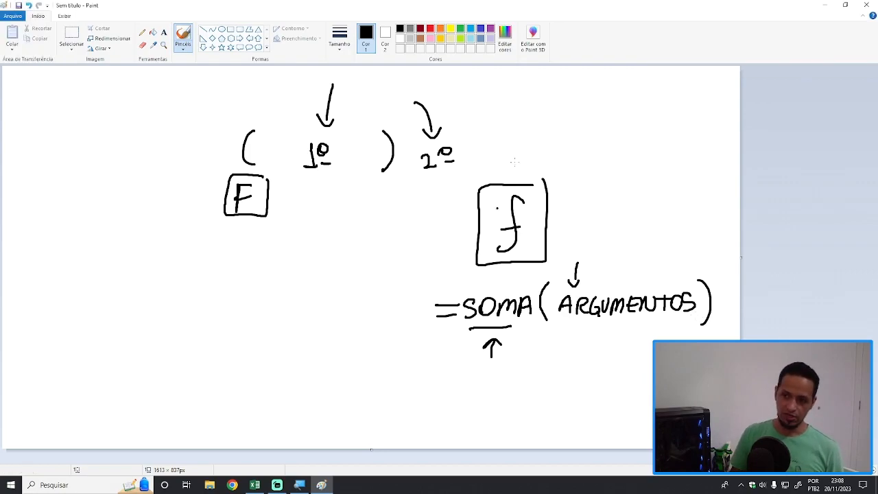
Switch to the Excel workbook and fill the subtração table's header cells F1:H1 with light green.
click(255, 485)
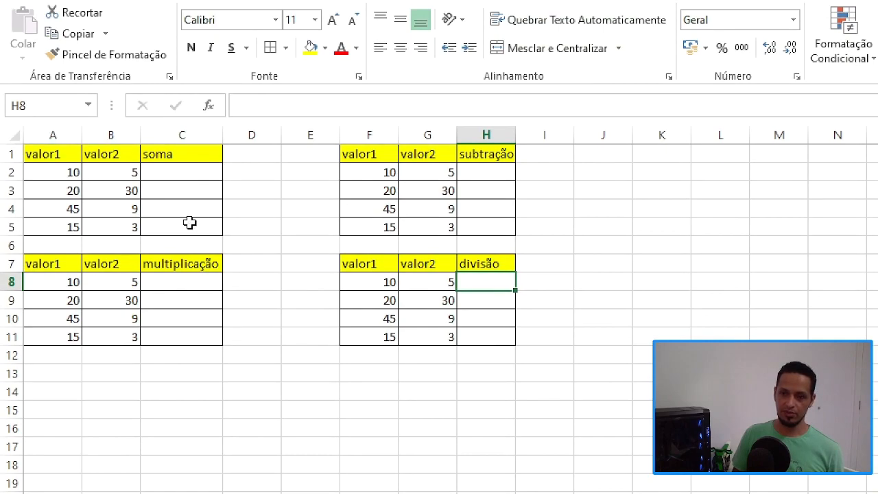
click(60, 151)
drag(61, 152, 182, 156)
drag(349, 157, 493, 151)
click(326, 47)
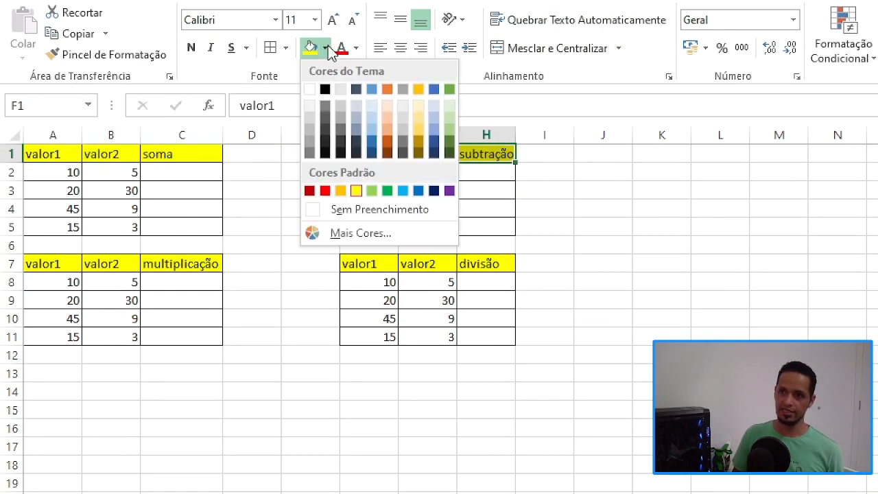
click(372, 191)
Fill the multiplicação header cells A7:C7 with light blue and the divisão header cells F7:H7 with orange.
drag(62, 263, 171, 265)
click(325, 47)
click(364, 129)
drag(363, 268, 488, 264)
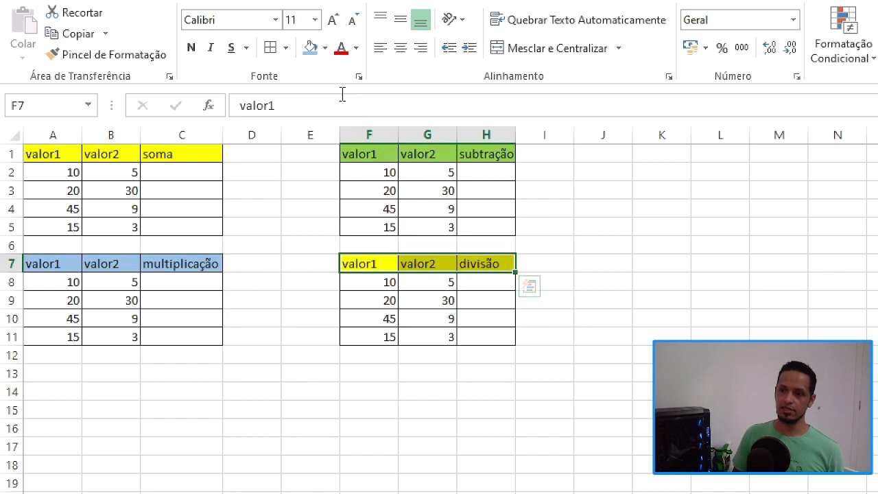
click(325, 48)
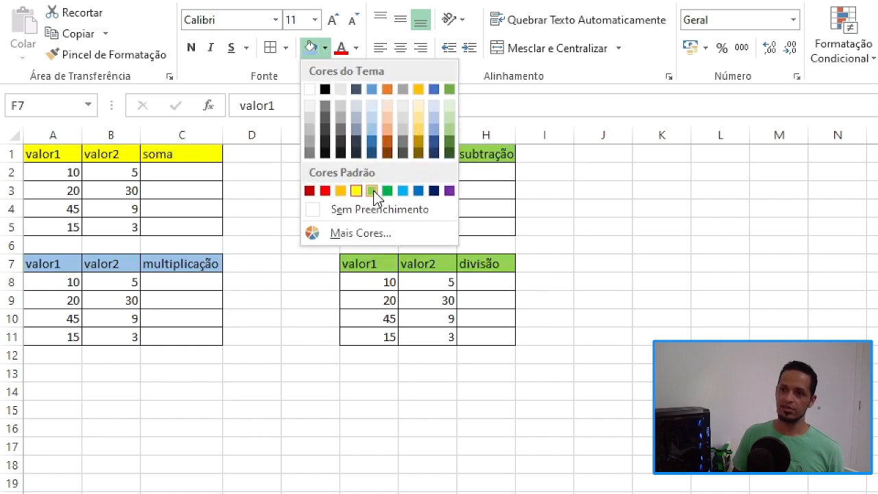
click(340, 191)
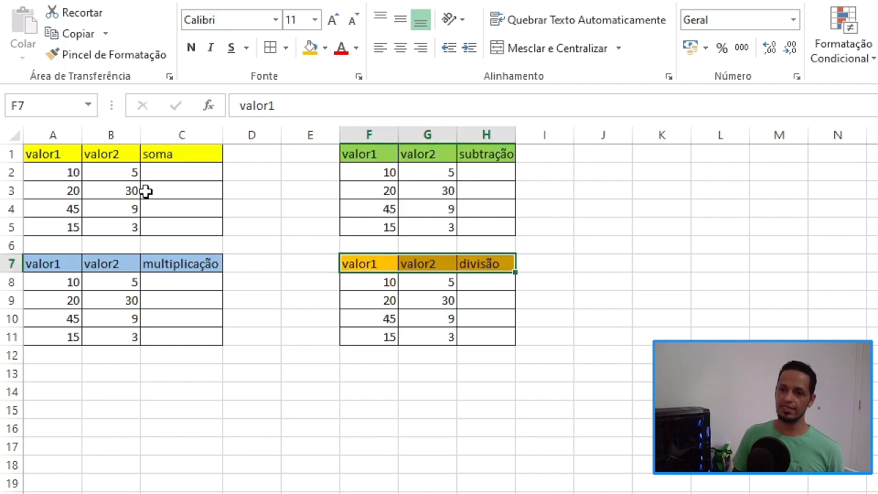
Write the sum in cell C2 with fixed numbers as =10+5, leaving the cell in edit mode.
click(165, 173)
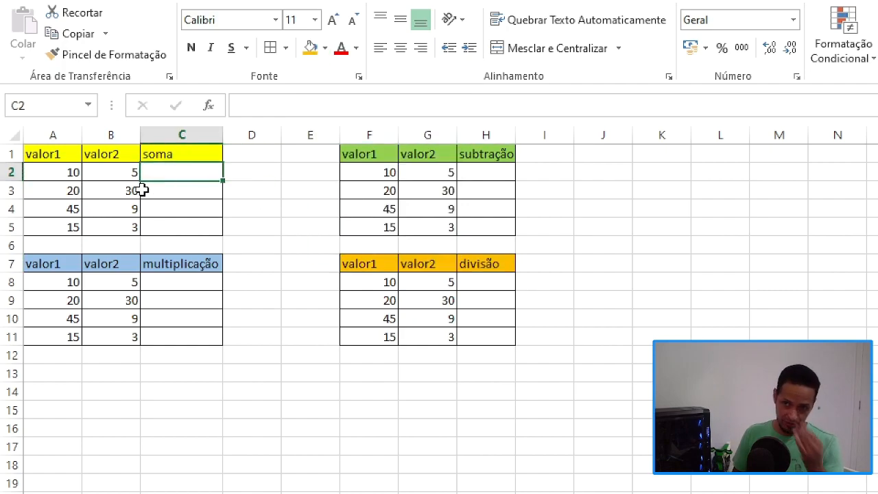
text(=)
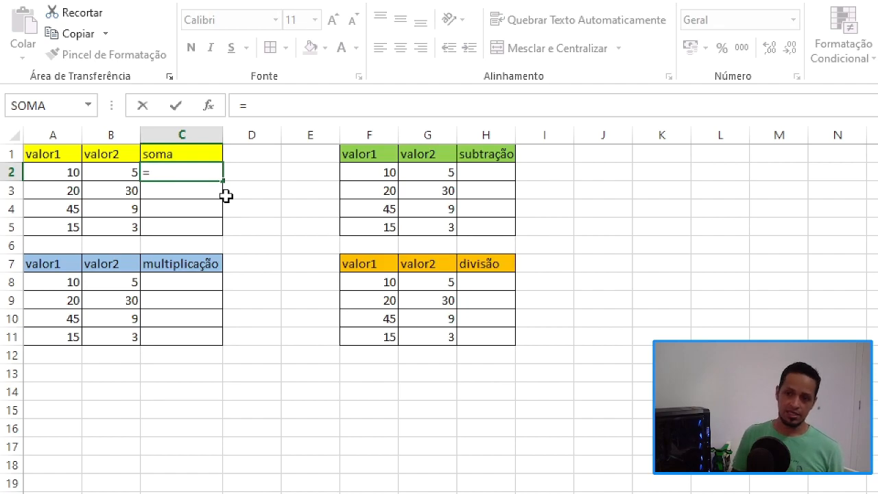
text(10)
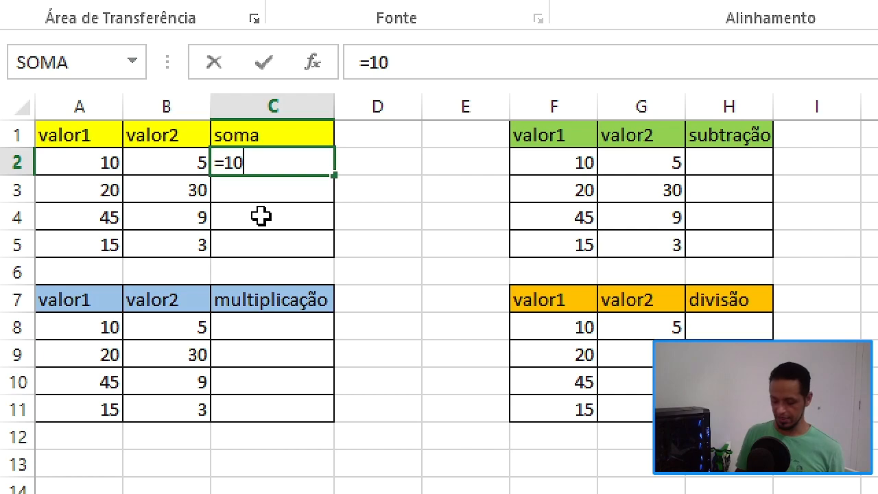
text(5)
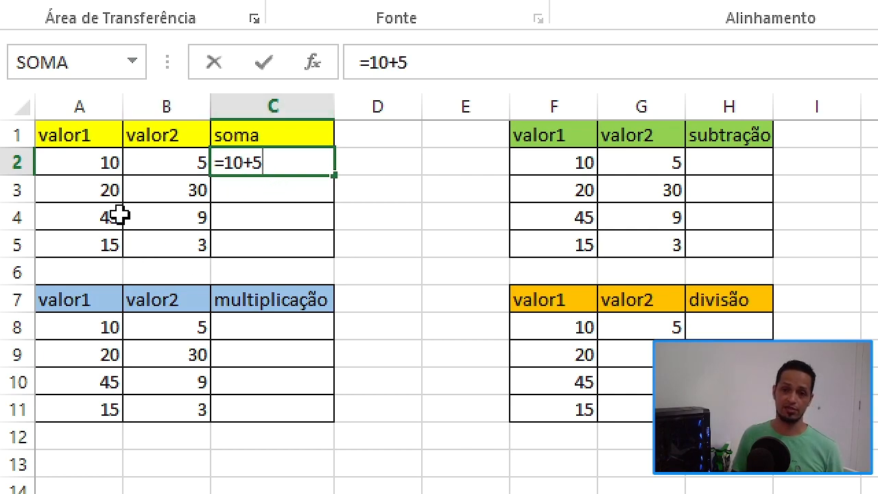
Replace the fixed numbers in C2's formula with cell references so it reads =A2+B2.
key(BackSpace)
key(BackSpace)
key(BackSpace)
key(BackSpace)
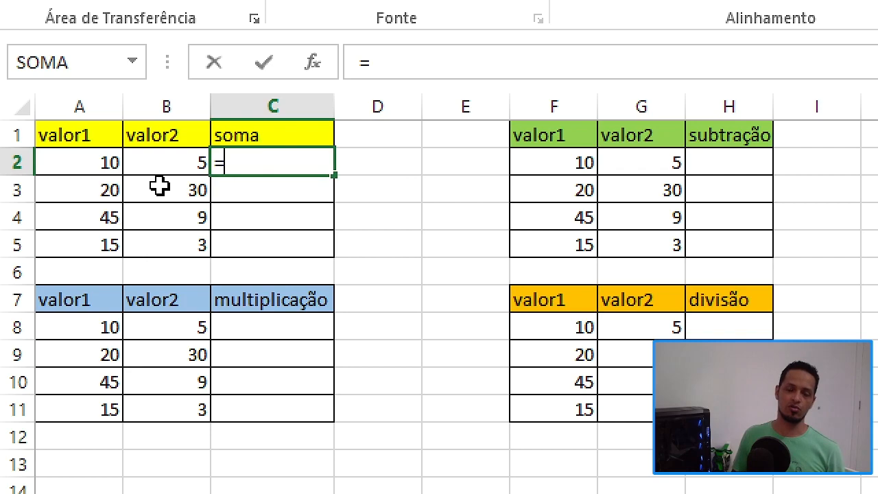
click(67, 160)
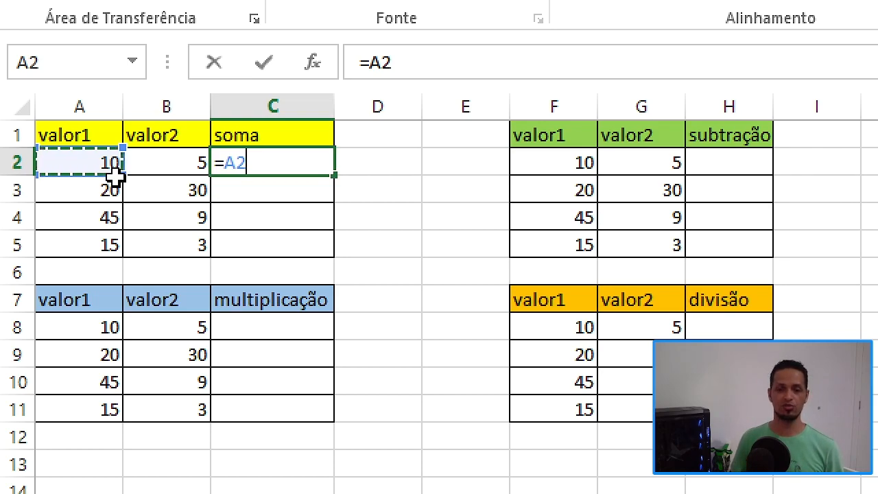
text(+)
click(170, 169)
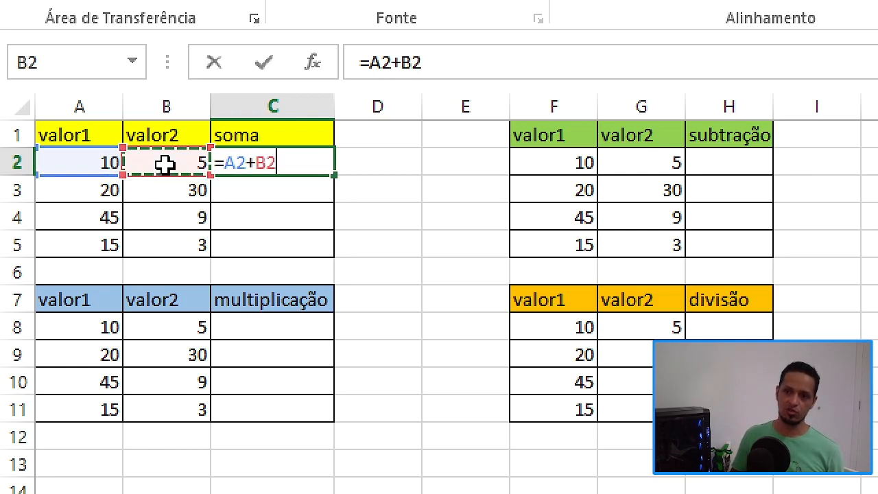
Highlight the A2 reference, the plus sign and the B2 reference in C2's formula, and confirm the formula.
double_click(232, 162)
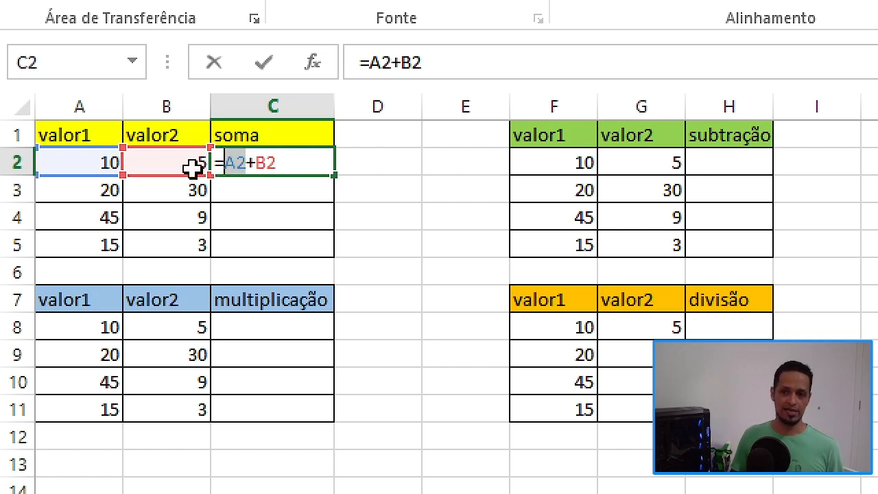
click(258, 170)
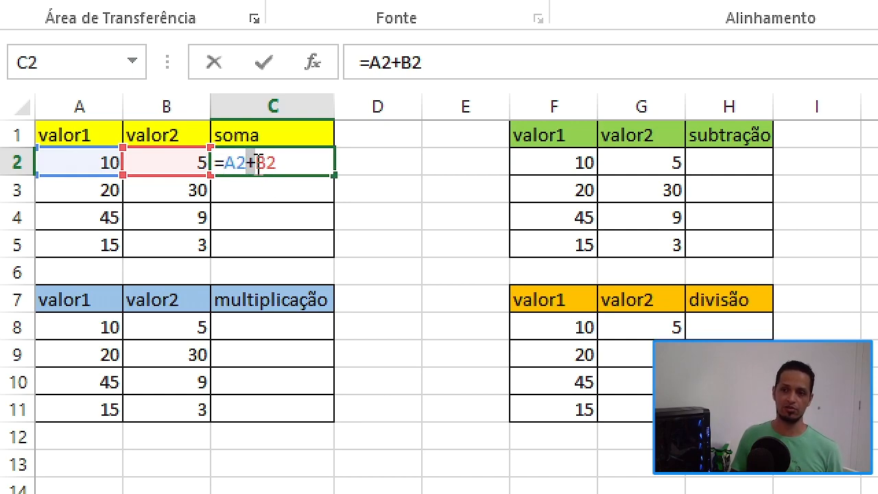
drag(280, 162, 260, 168)
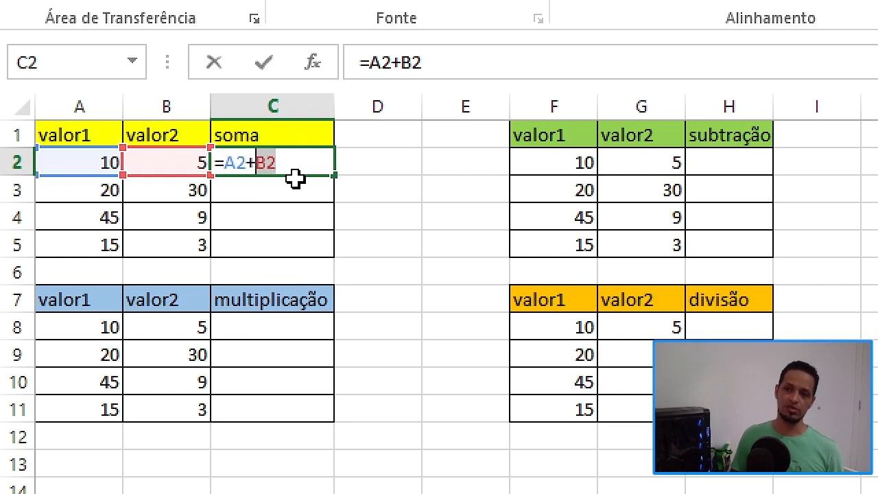
click(287, 163)
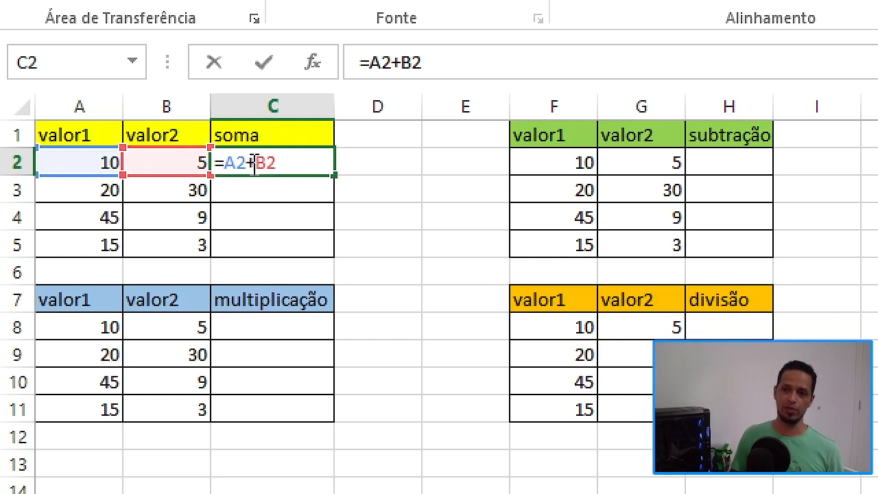
mouse_move(248, 163)
mouse_down()
mouse_move(229, 164)
mouse_move(280, 165)
mouse_move(261, 167)
mouse_up()
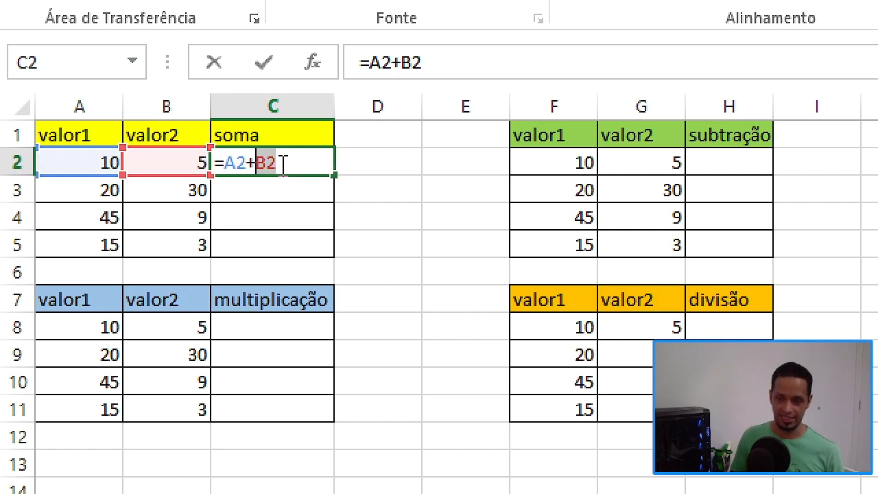
drag(245, 163, 225, 163)
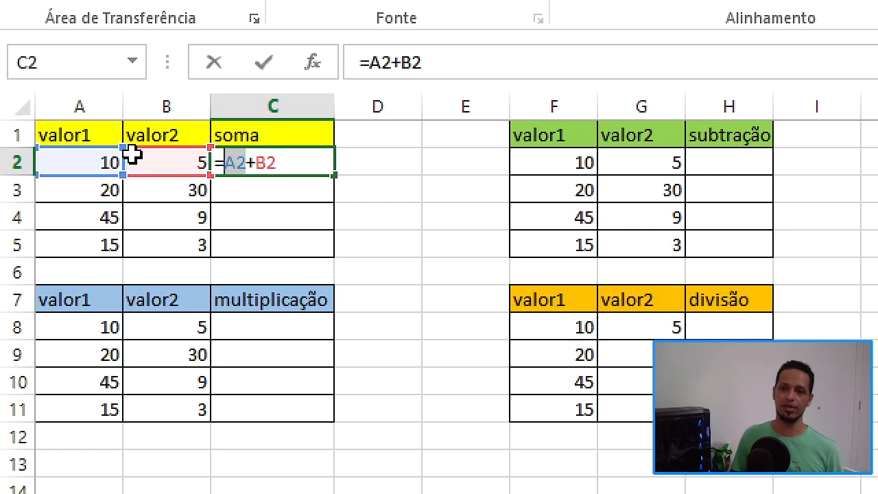
drag(258, 172, 276, 165)
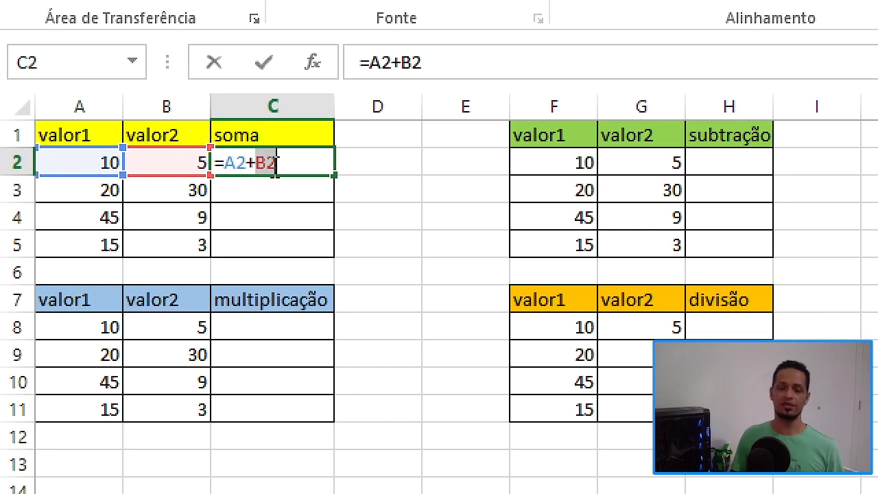
key(Return)
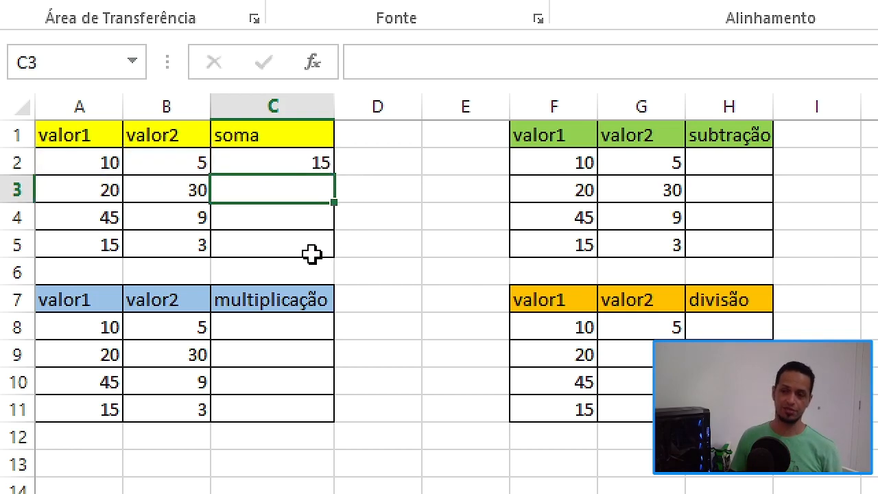
Enter the formula =A3+B3 in cell C3 of the soma column.
text(=)
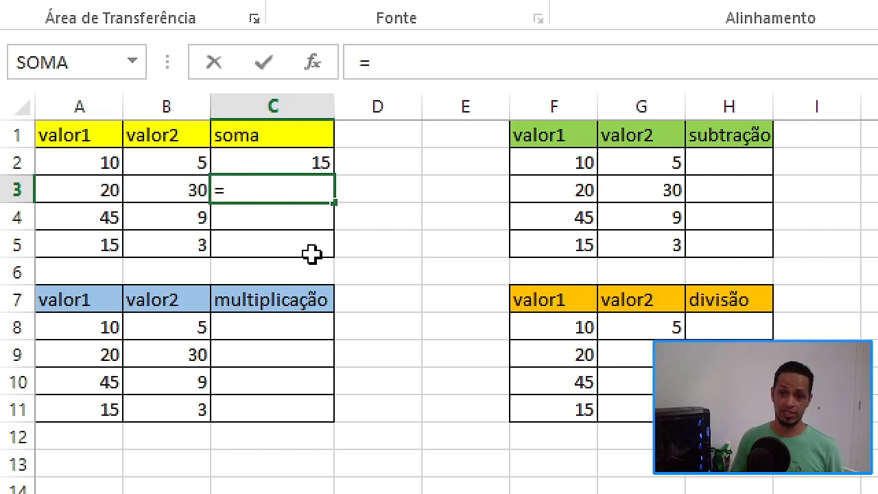
click(108, 190)
text(+)
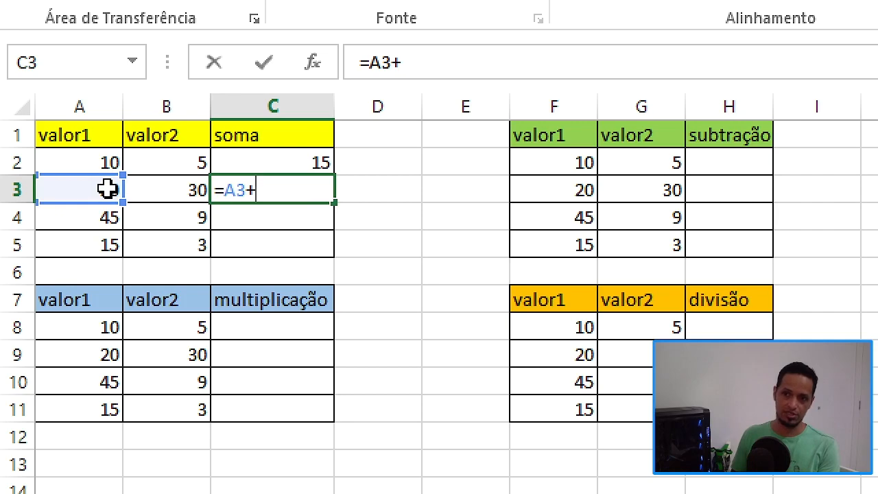
click(165, 192)
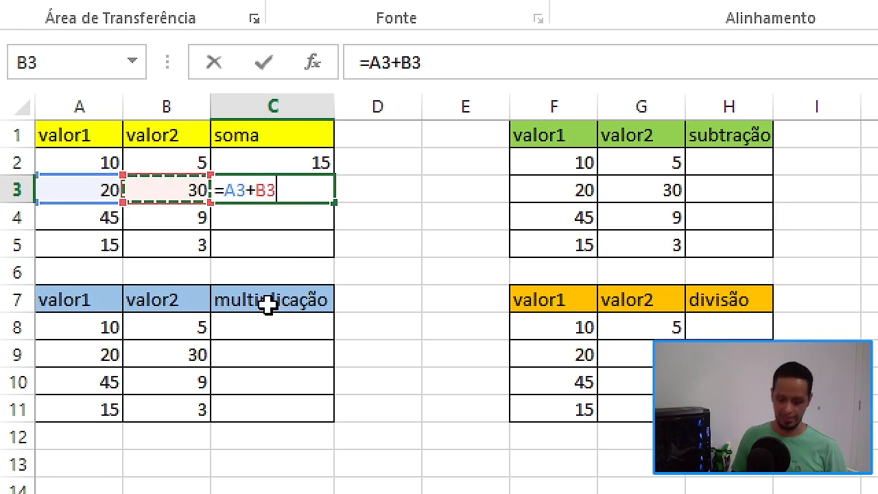
key(ctrl+Return)
key(Return)
Enter the formula =A4+B4 in cell C4 of the soma column.
text(=)
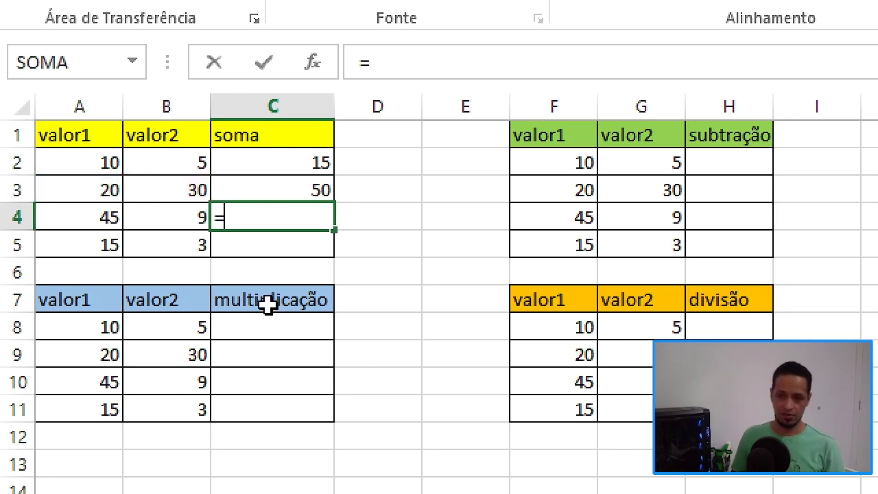
click(99, 220)
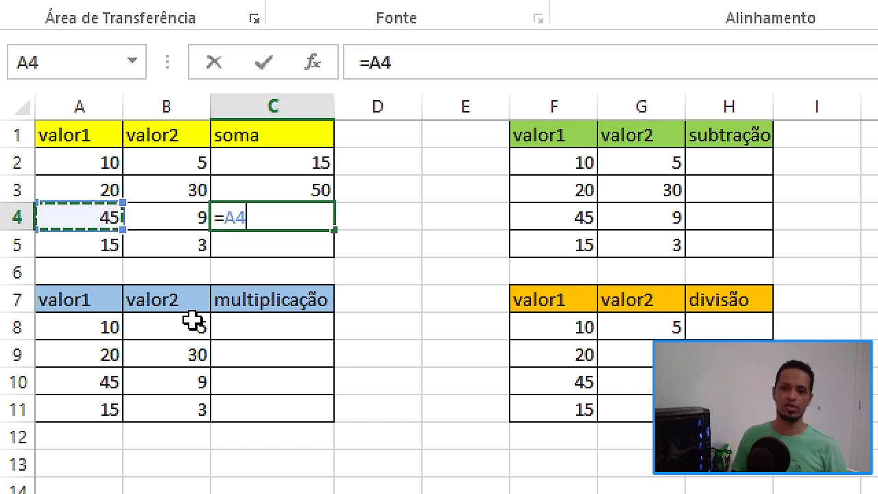
text(+)
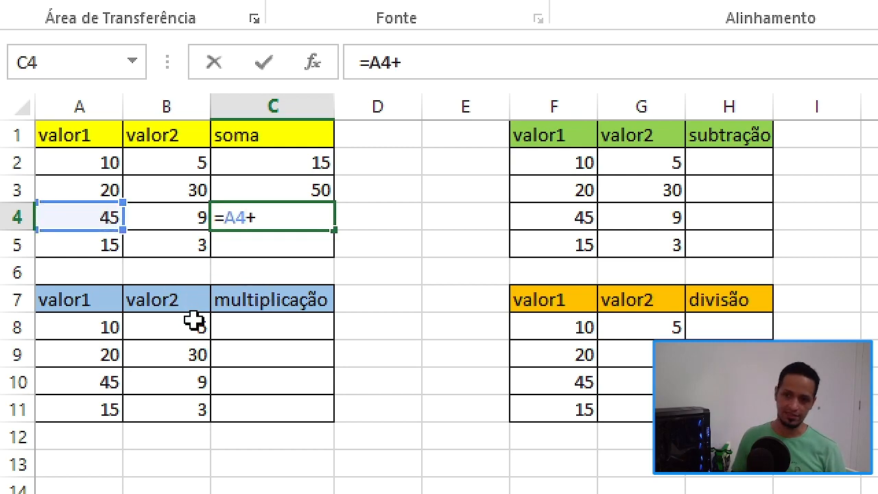
click(183, 218)
key(Return)
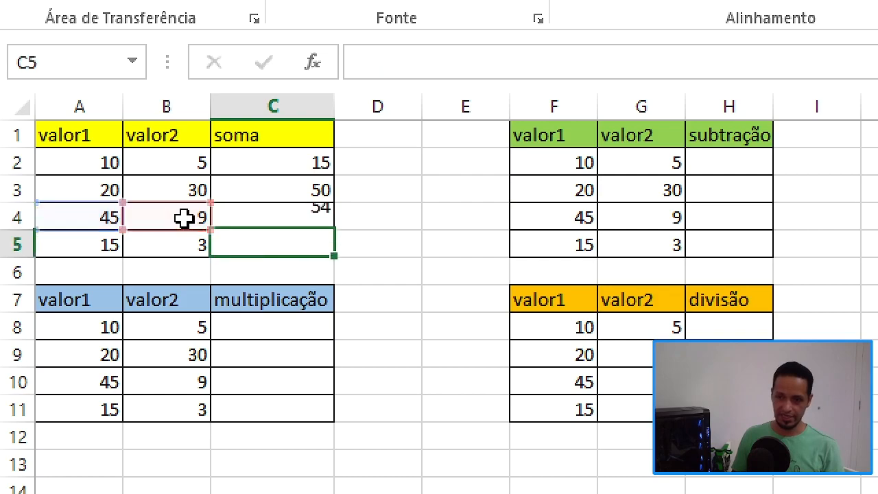
Enter the formula =A5+B5 in cell C5 and select the soma results C2:C5.
text(=)
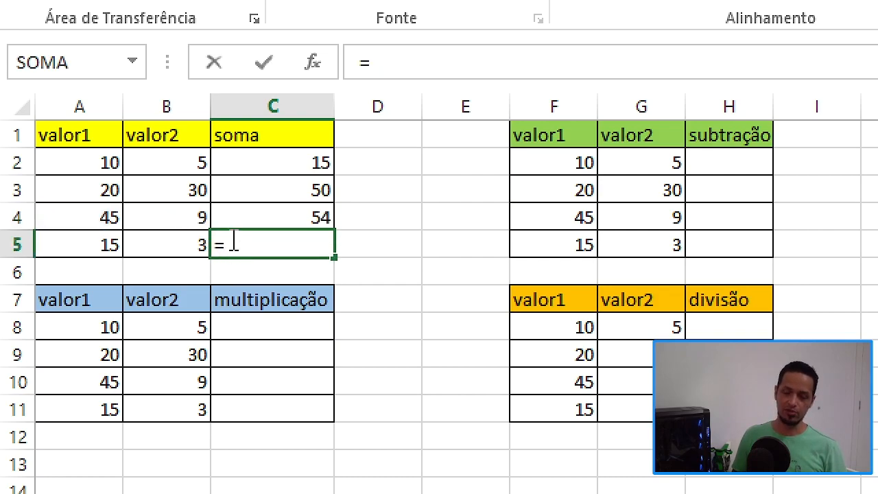
click(90, 249)
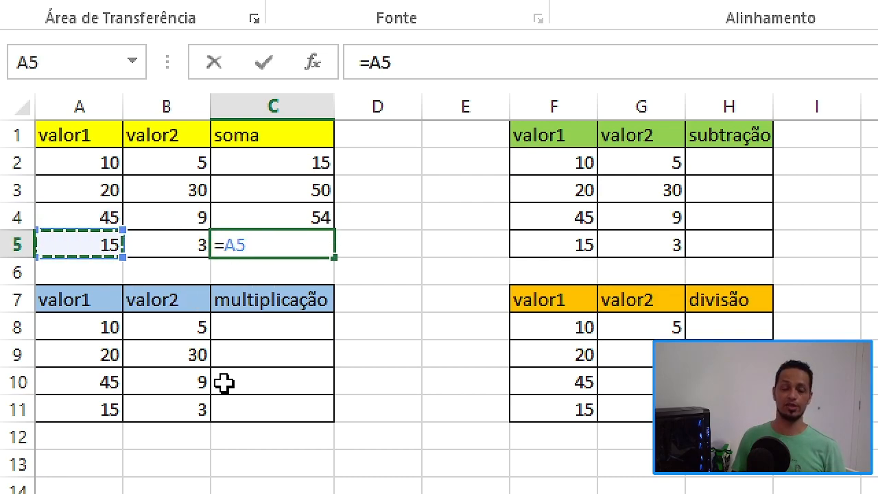
text(+)
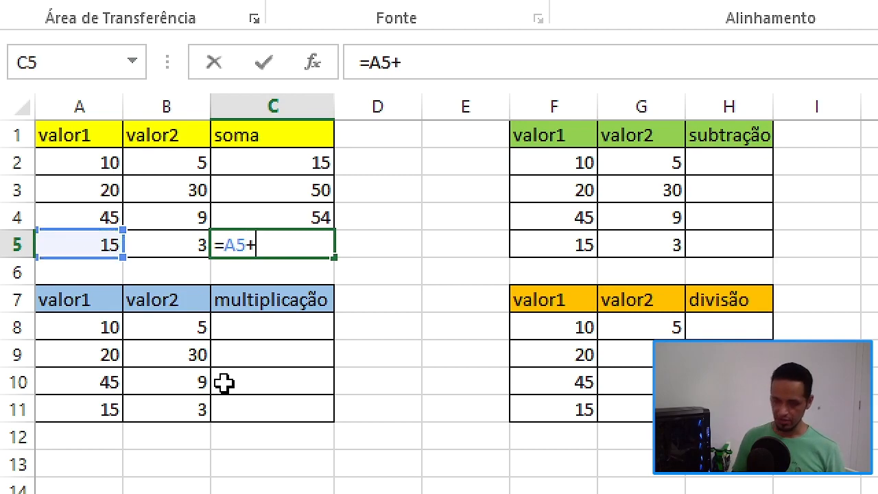
click(172, 247)
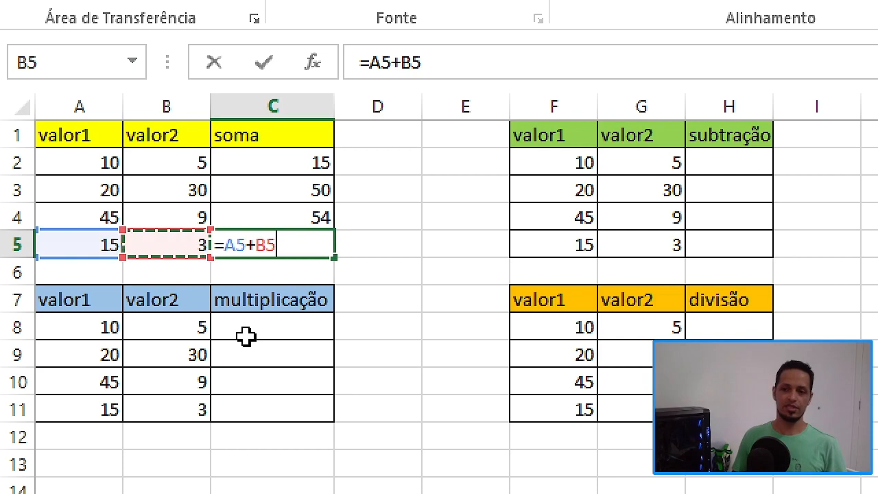
key(Return)
drag(268, 165, 265, 243)
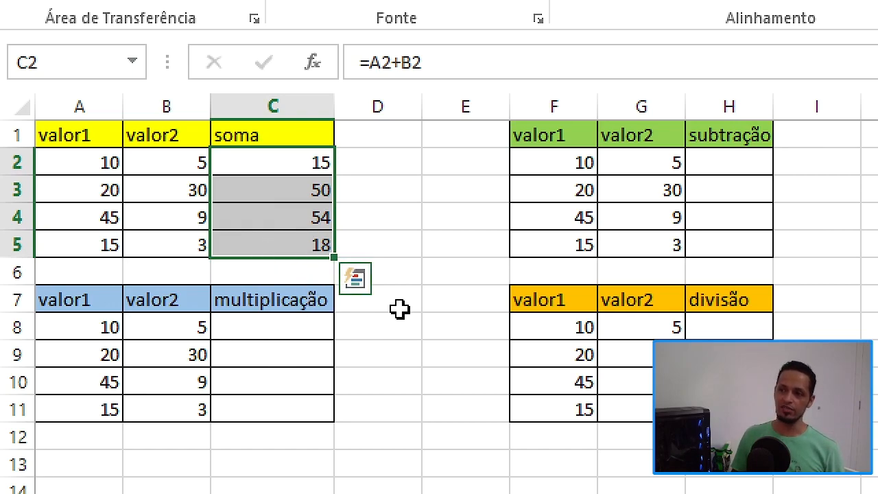
Enter the formula =F2-G2 in cell H2 of the subtração column, and check the result against its source value in F2.
click(740, 166)
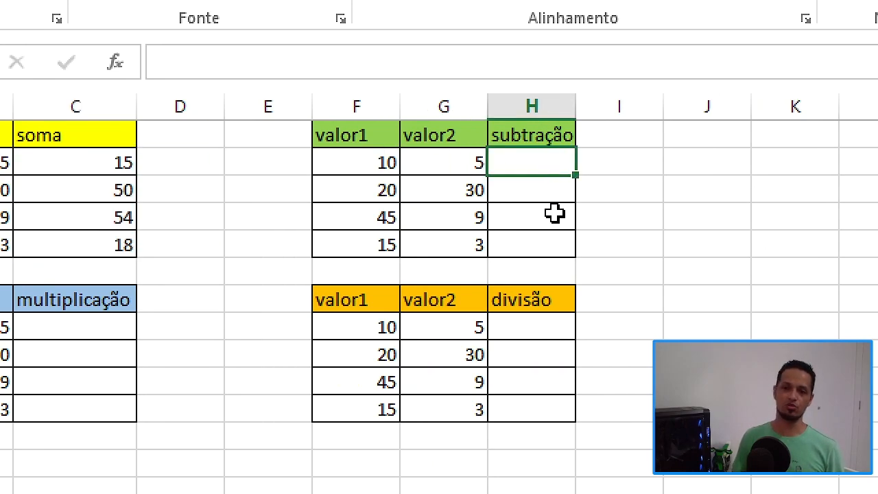
text(=)
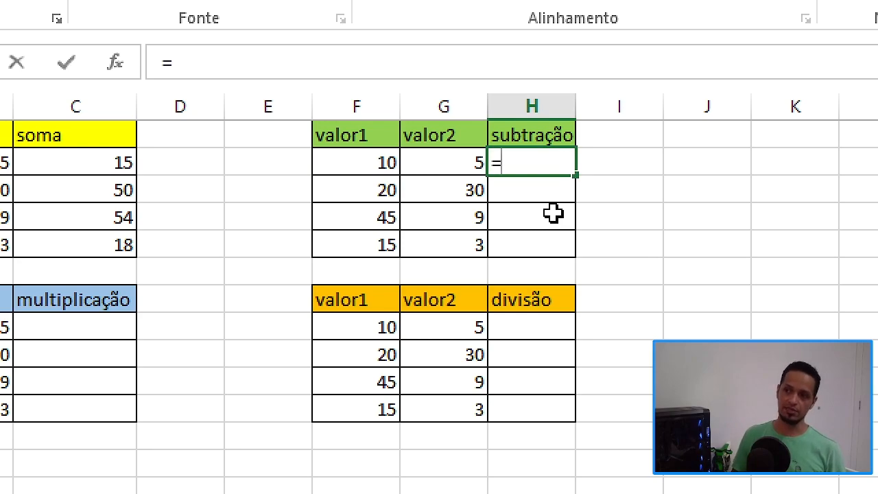
click(382, 158)
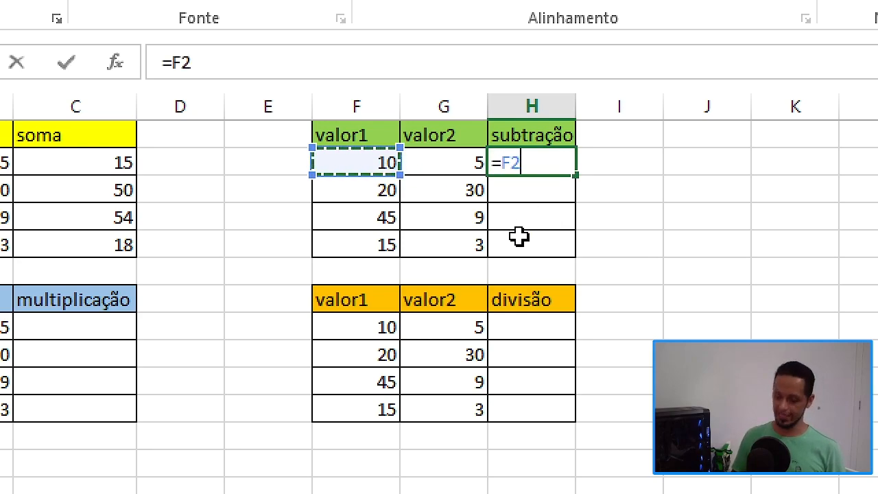
text(-)
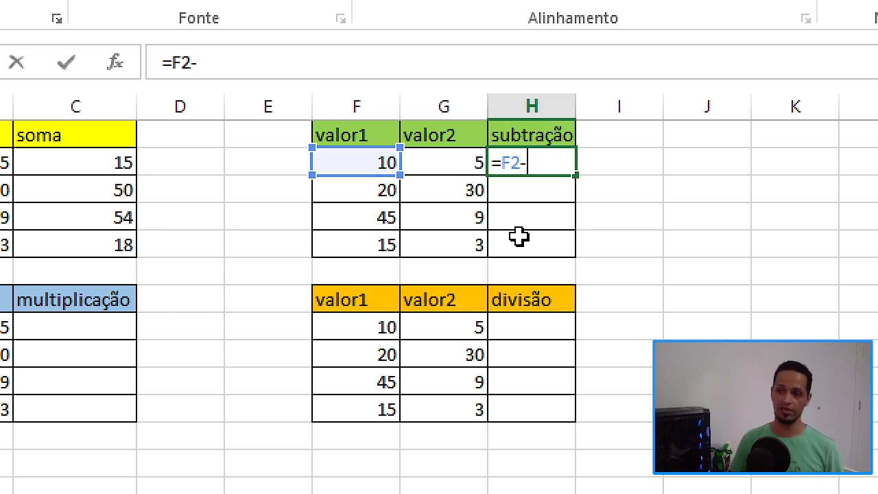
click(449, 167)
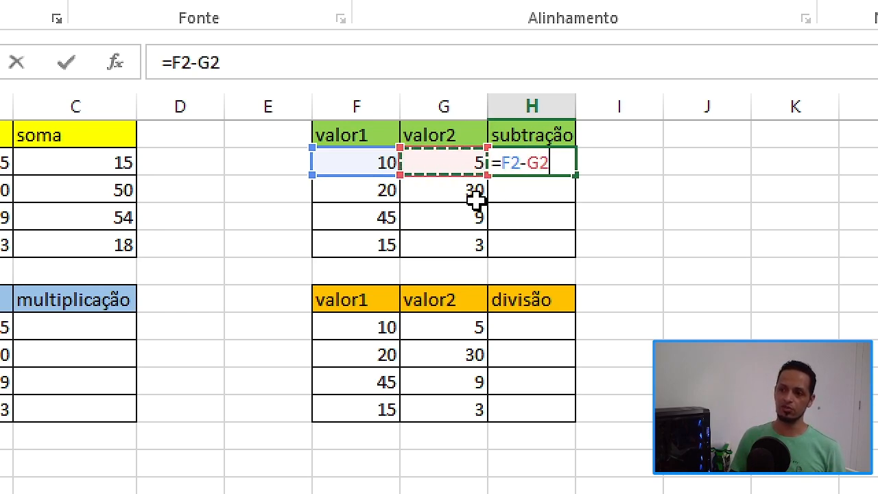
key(Return)
click(558, 154)
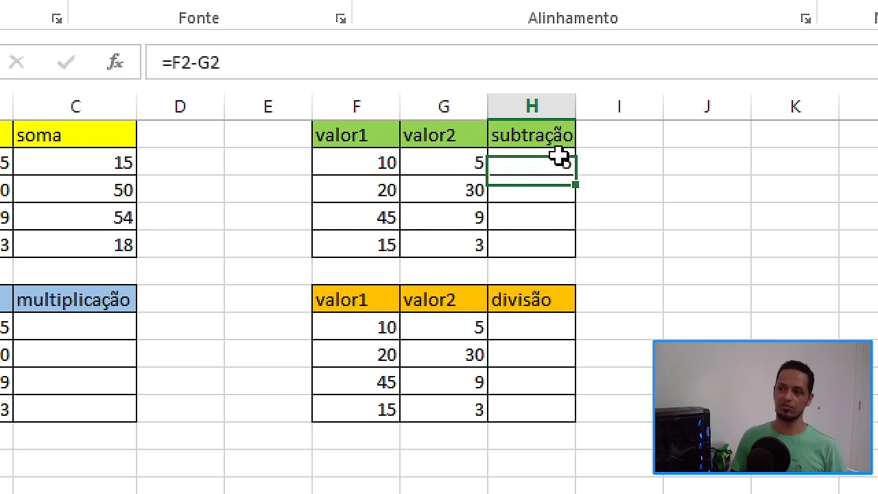
click(381, 166)
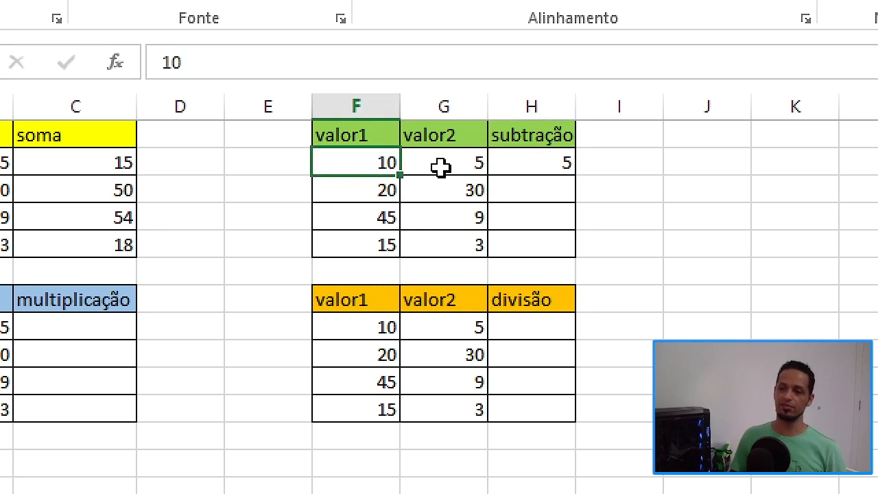
Enter the formula =F3-G3 in cell H3 of the subtração column.
click(544, 191)
text(=)
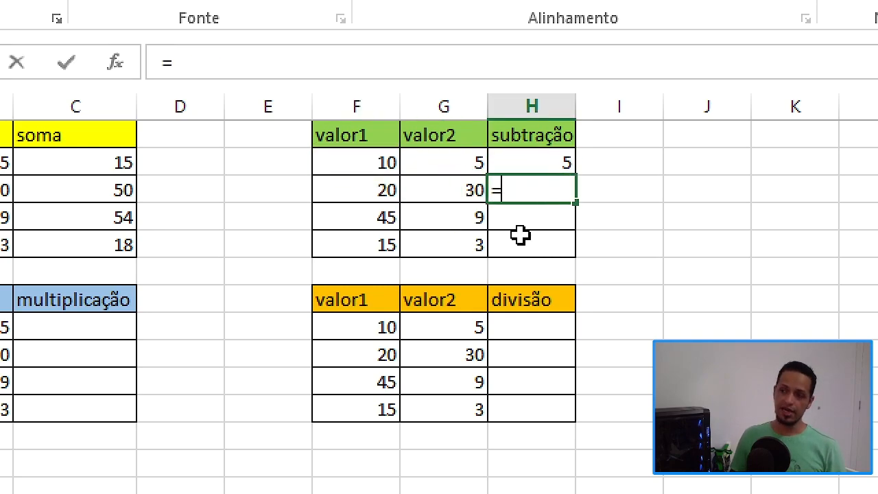
click(372, 192)
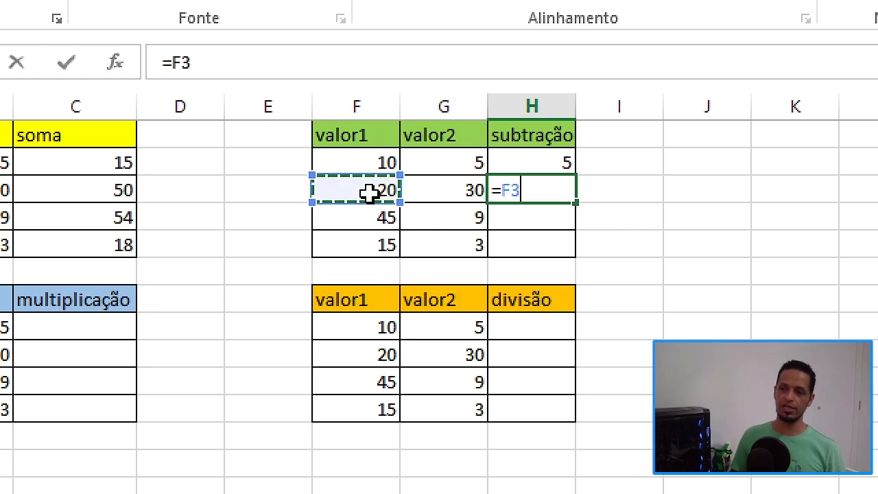
text(-)
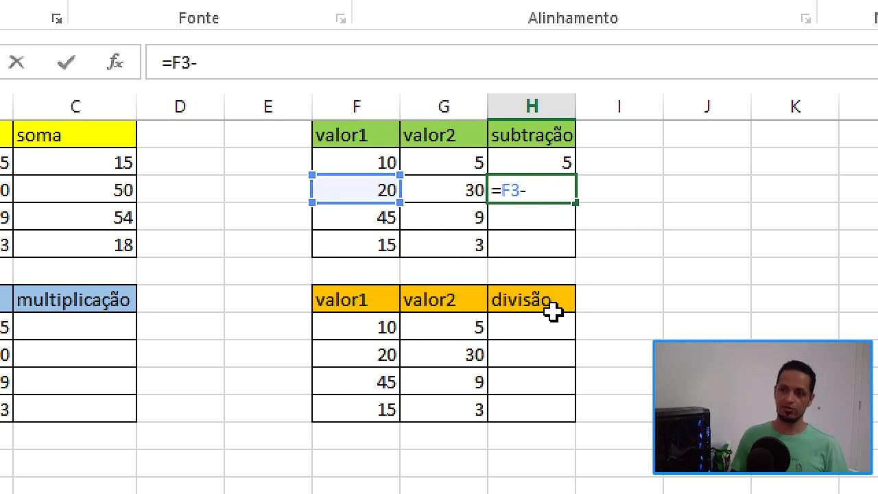
click(462, 181)
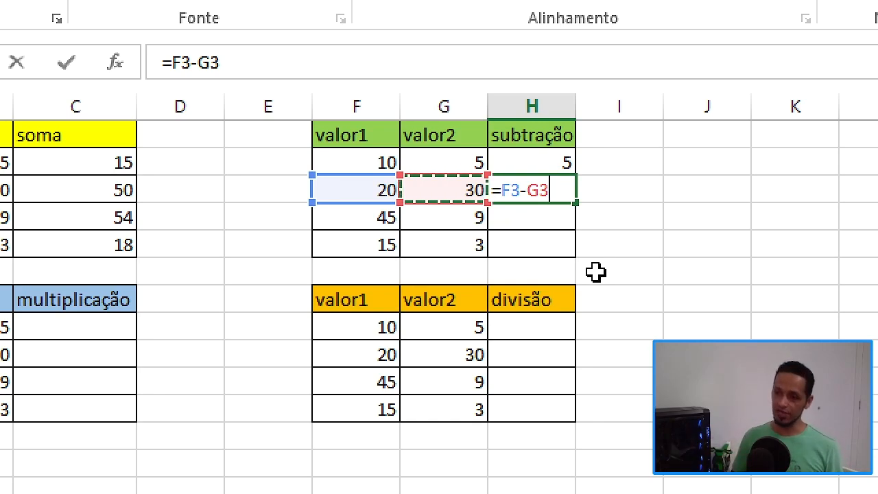
key(Return)
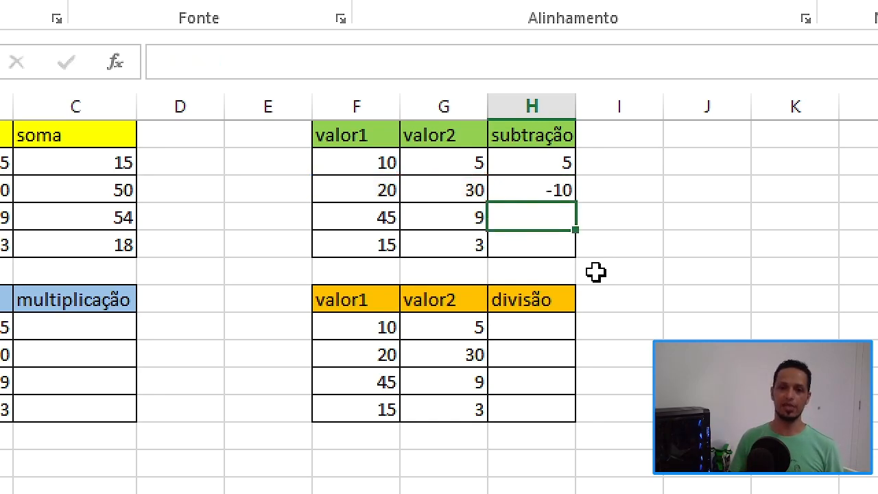
Enter the formula =F4-G4 in cell H4 of the subtração column.
text(=)
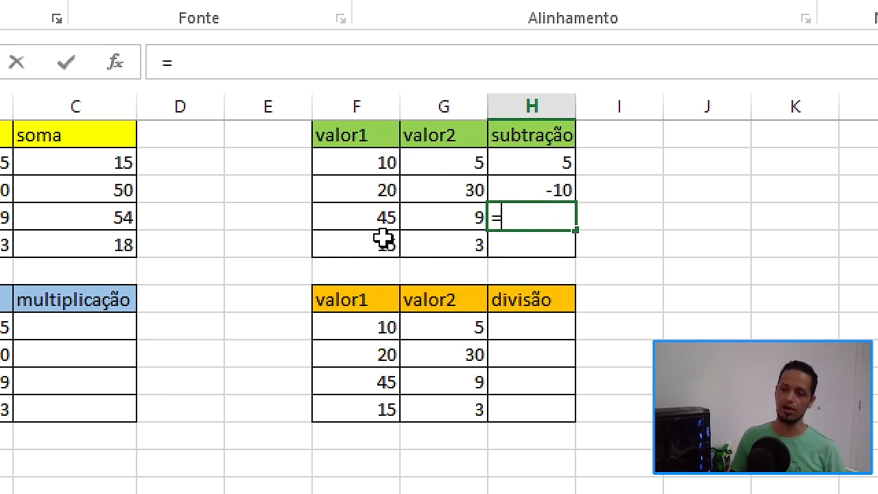
click(358, 219)
text(-)
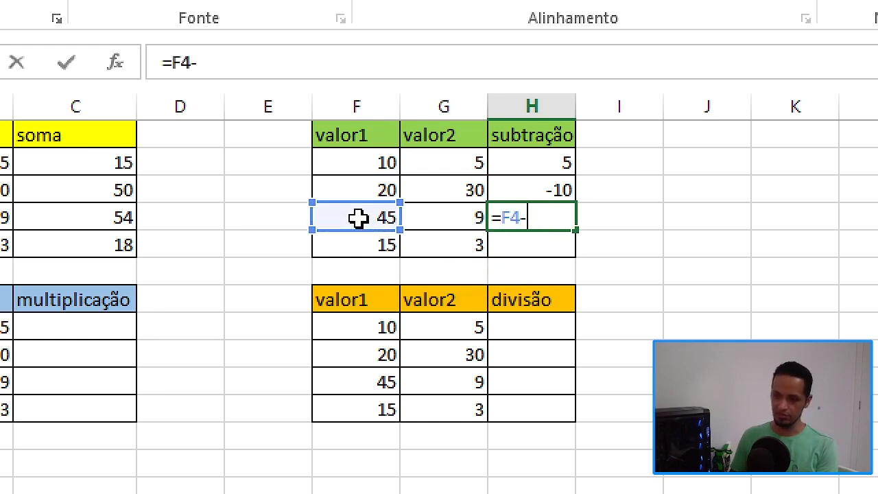
click(433, 219)
key(Return)
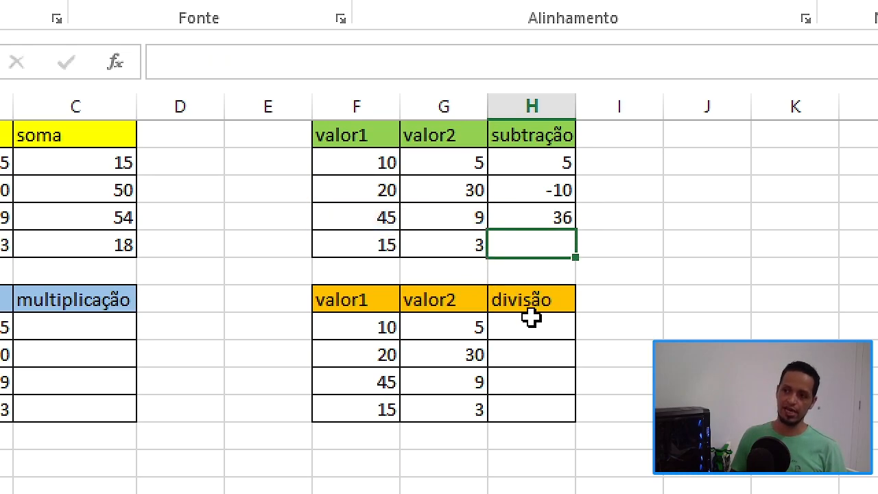
Fill the last subtração cell, H5, with the formula =F5-G5.
text(=)
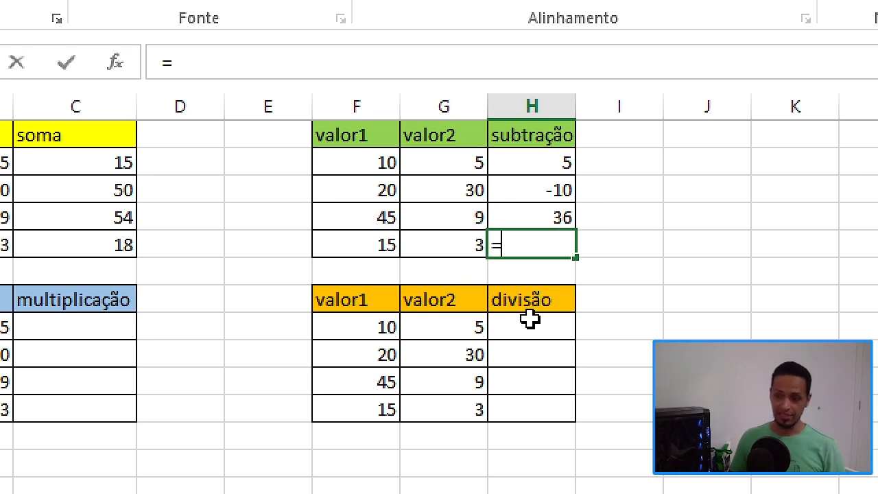
click(388, 245)
text(-)
click(431, 243)
key(Return)
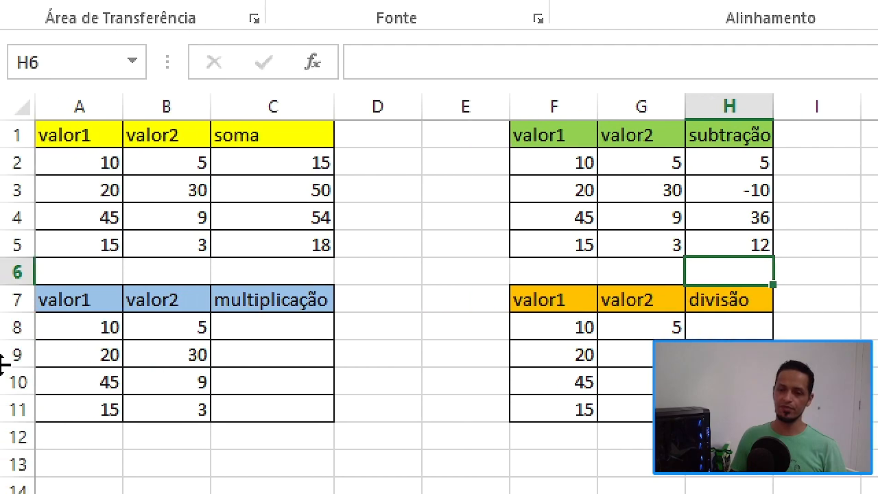
Enter the formula =A8*B8 in cell C8 of the multiplicação column and reselect the cell to review its formula.
click(268, 329)
text(=)
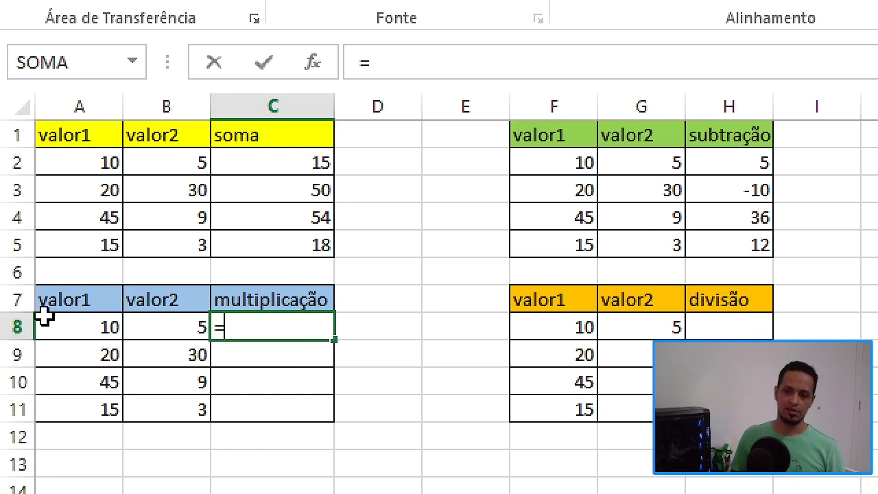
click(92, 323)
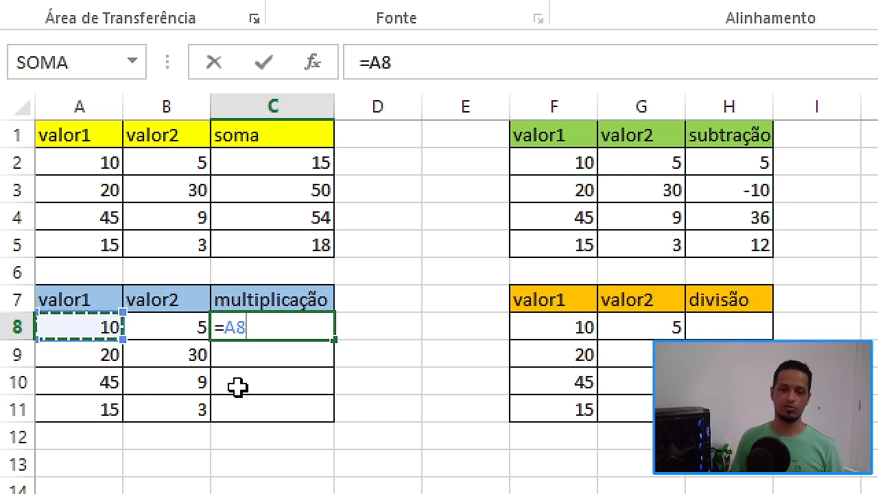
text(*)
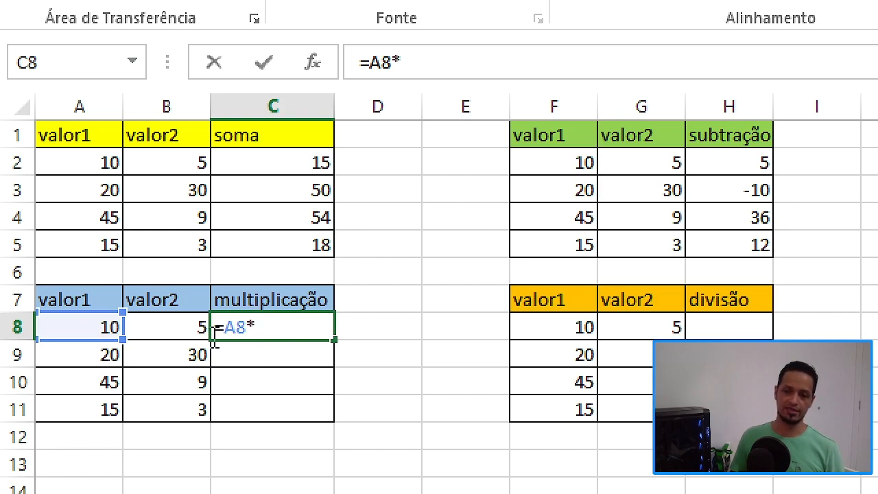
click(165, 328)
key(Return)
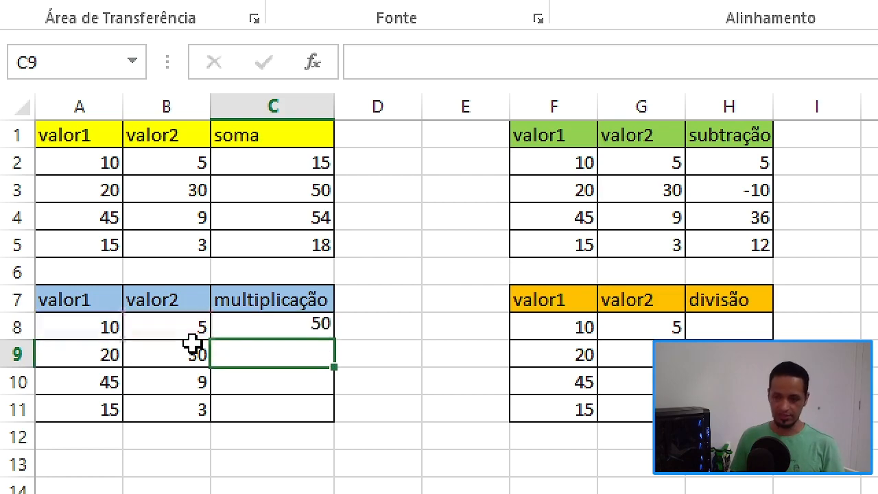
click(307, 332)
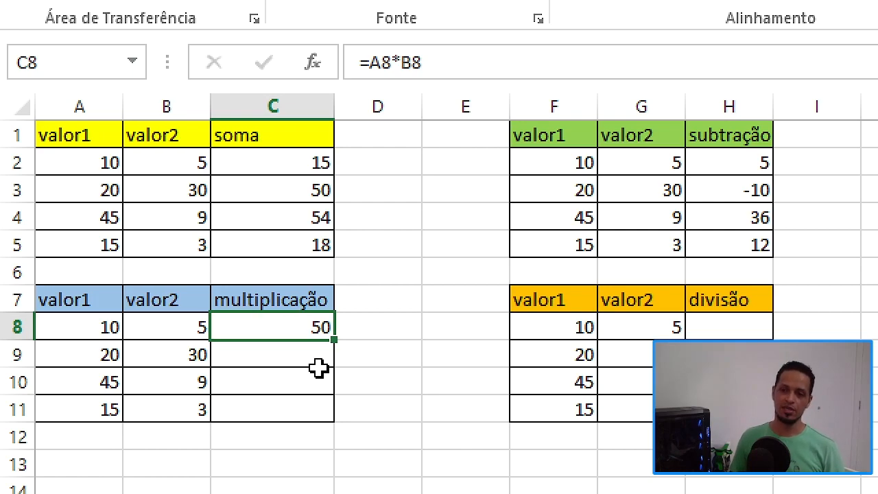
Enter the formula =A9*B9 in cell C9 of the multiplicação column.
click(319, 357)
text(=)
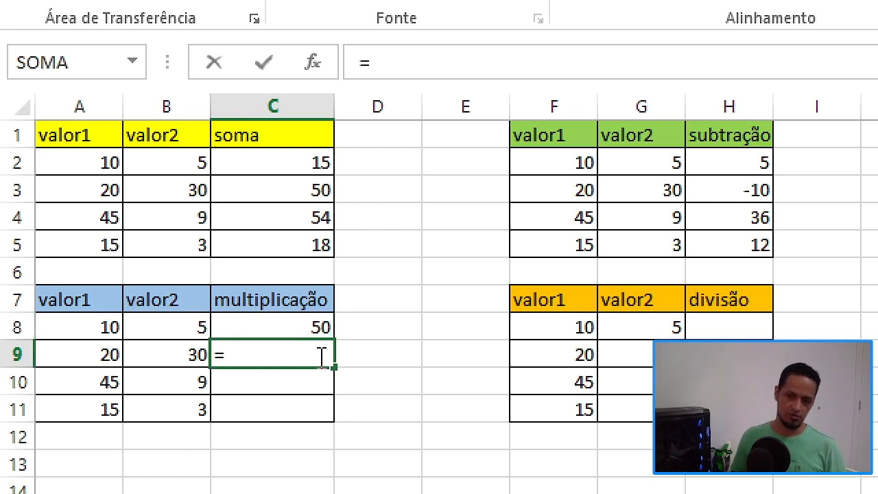
click(102, 355)
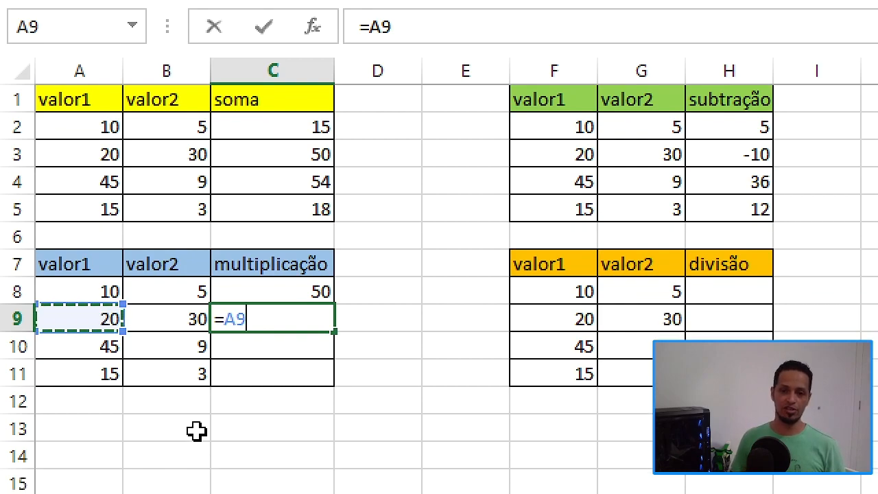
text(*)
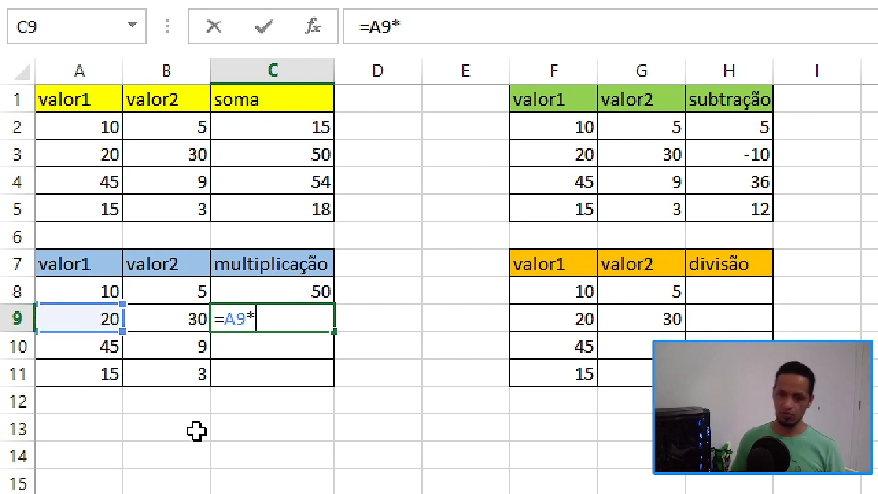
click(189, 328)
key(Return)
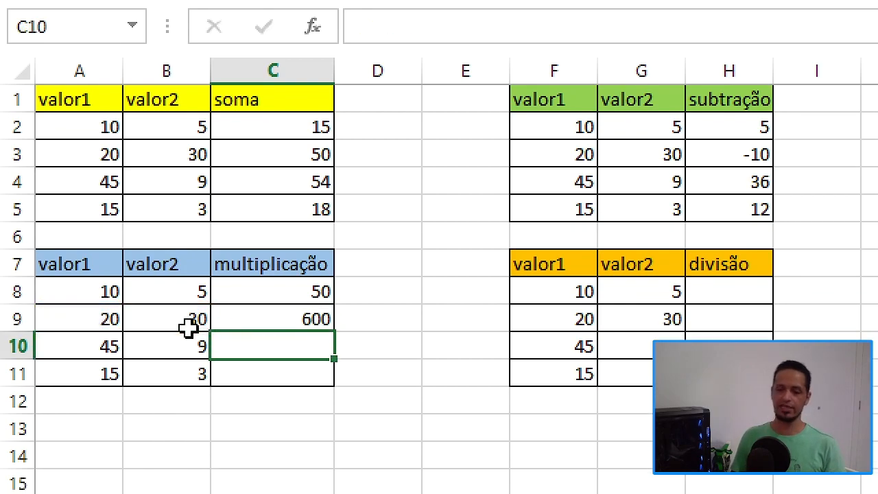
Enter the formula =A10*B10 in cell C10 of the multiplicação column.
text(=)
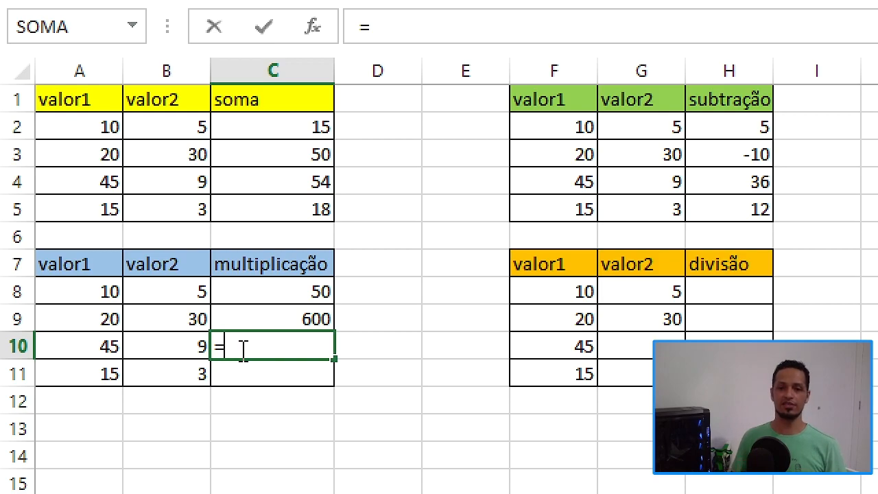
click(78, 348)
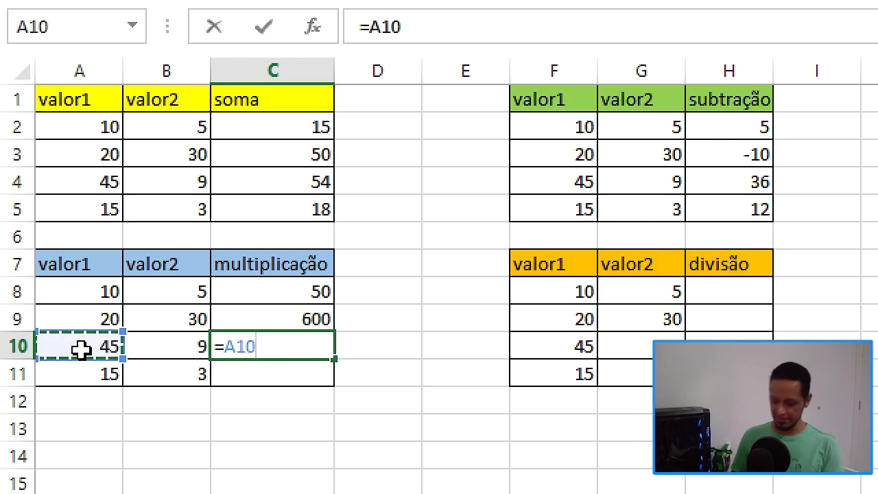
text(*)
click(178, 351)
key(Return)
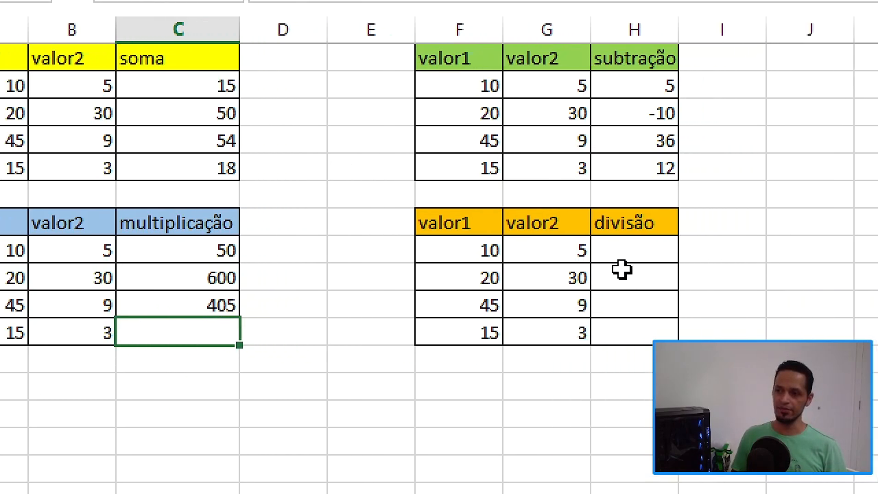
Enter the formula =F8/G8 in cell H8 of the divisão column and select the remaining empty divisão cells.
click(724, 271)
click(639, 249)
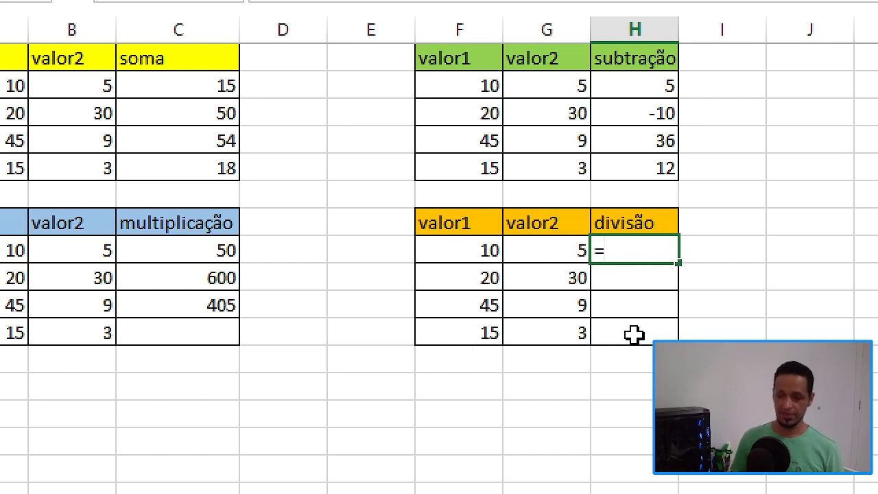
click(466, 251)
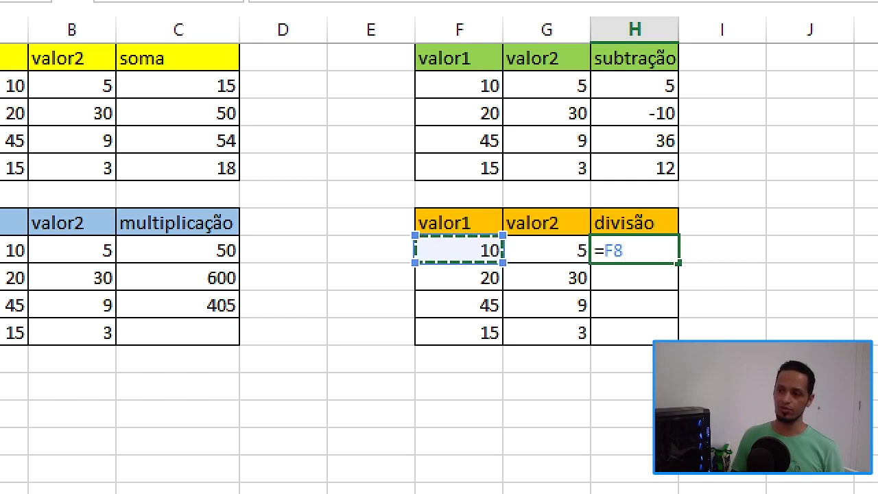
text(/)
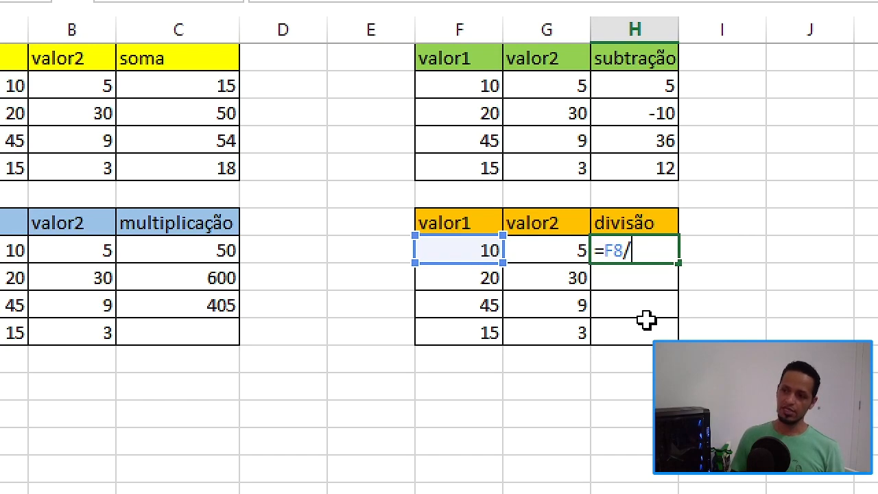
click(562, 251)
key(Return)
drag(643, 281, 643, 330)
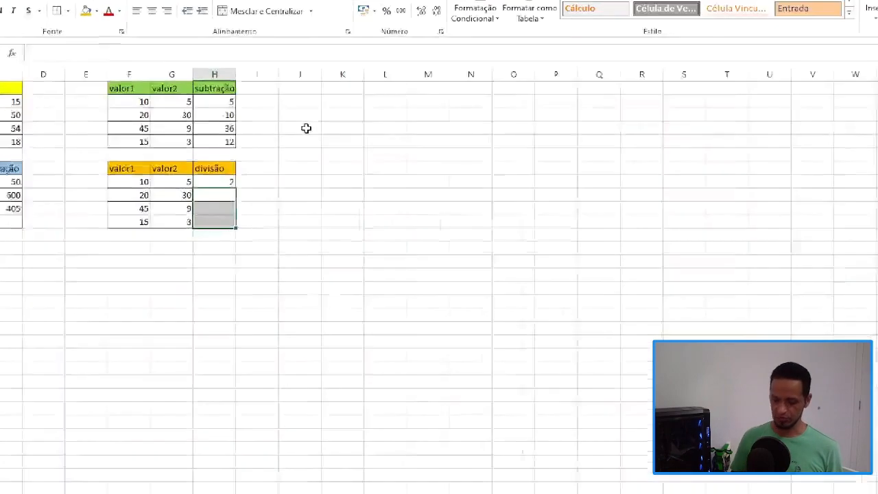
Enter the headers nota1, nota2, nota3 and média across cells K1 to N1 for a new grades table.
click(534, 165)
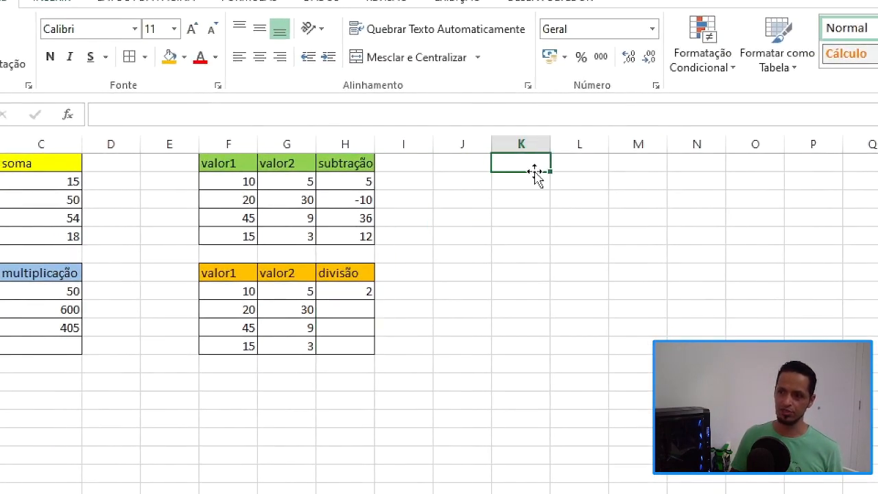
text(nota1)
key(Tab)
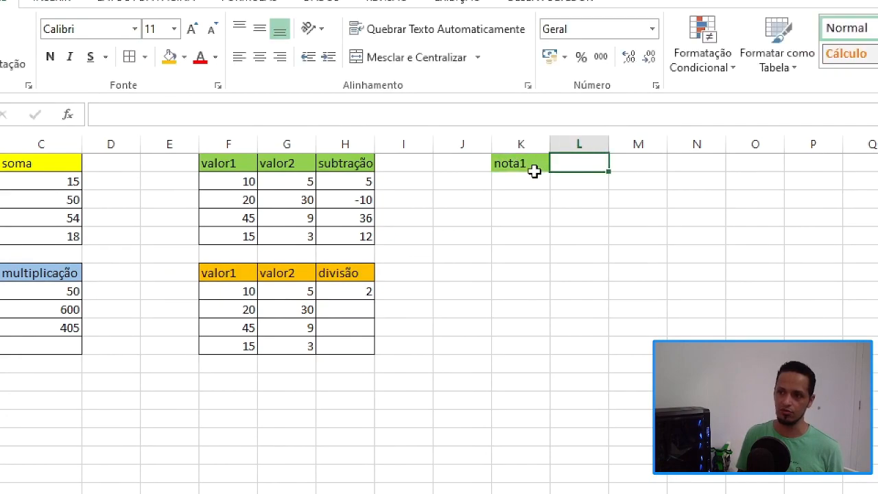
text(nota2)
key(Tab)
text(no)
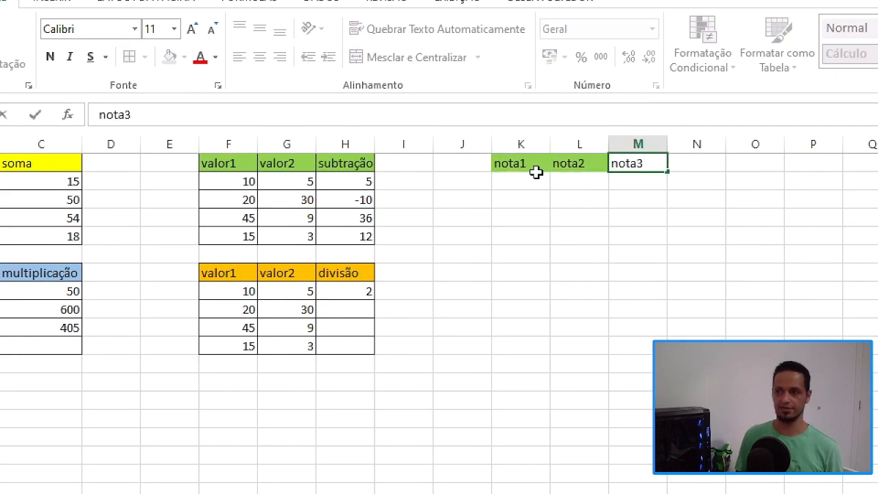
key(Tab)
text(mé)
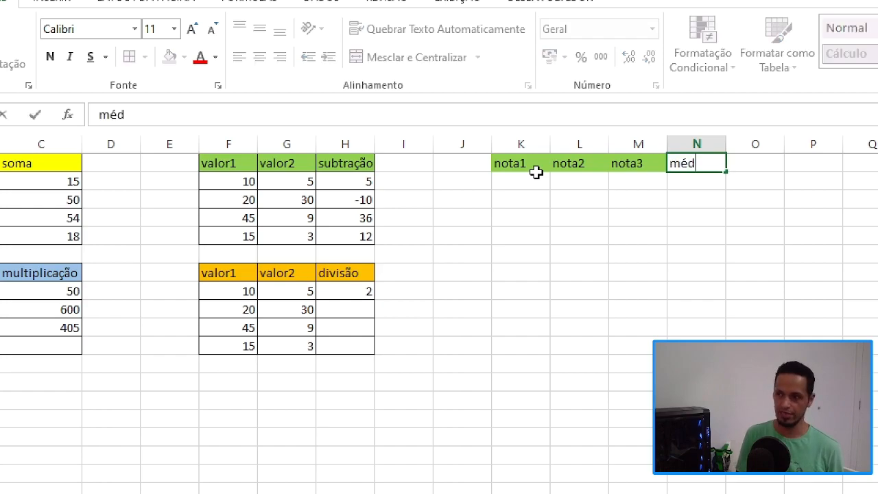
text(dia)
key(Return)
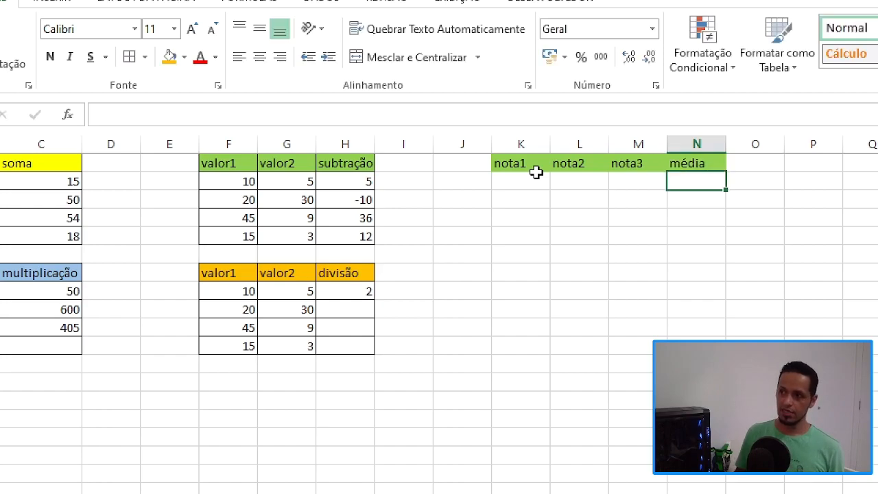
drag(536, 165, 689, 163)
click(650, 188)
drag(524, 162, 696, 157)
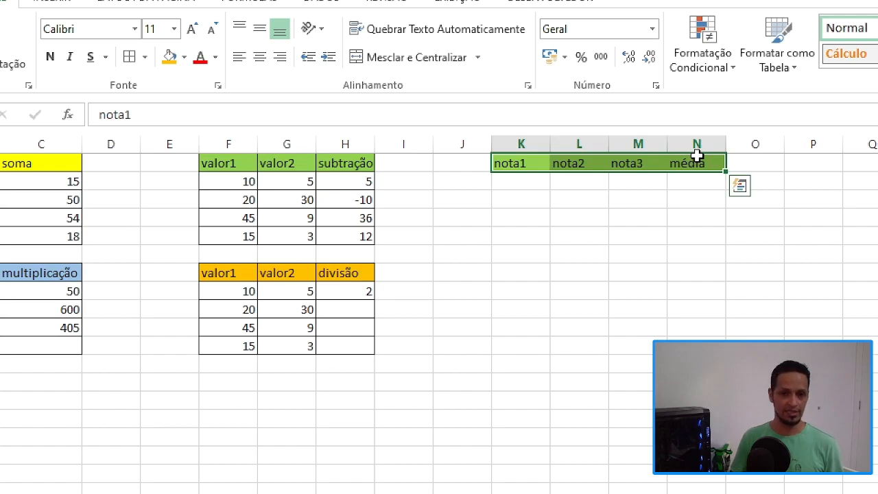
click(676, 185)
drag(524, 183, 669, 175)
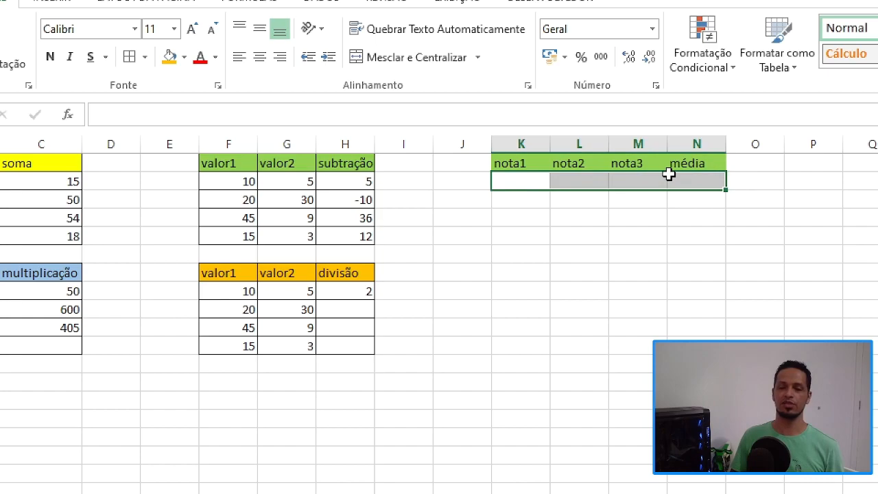
click(537, 180)
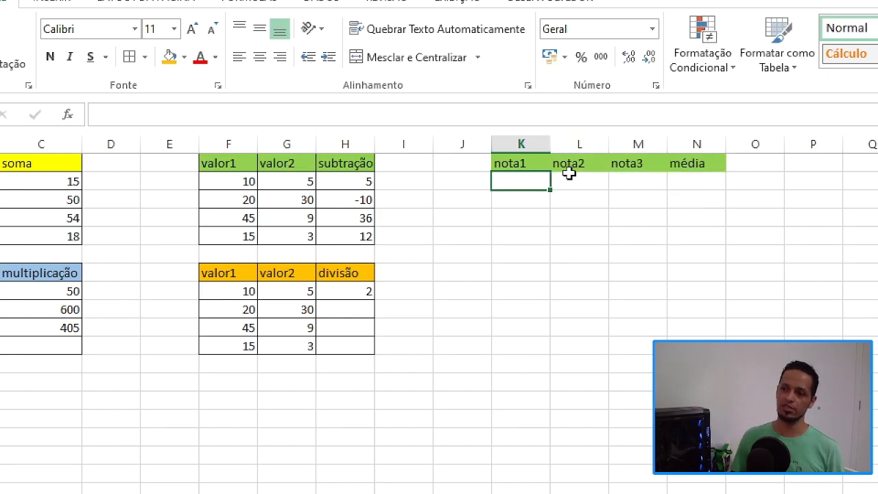
click(528, 166)
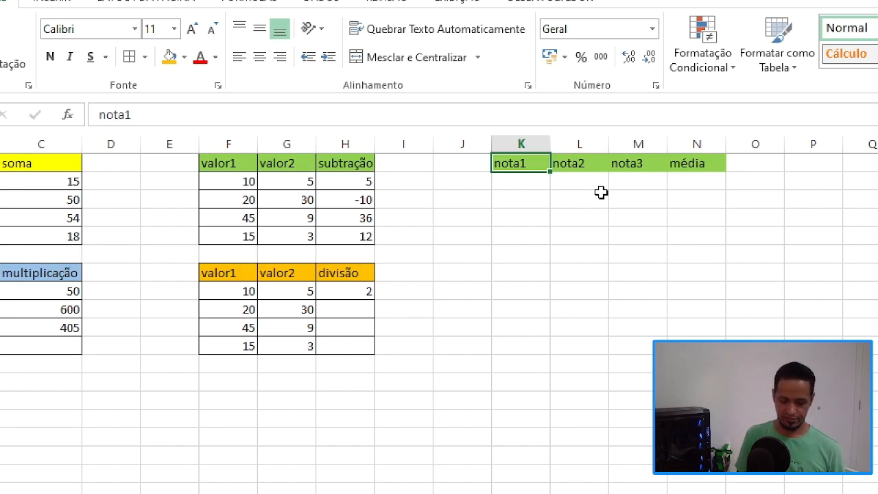
text(exerc)
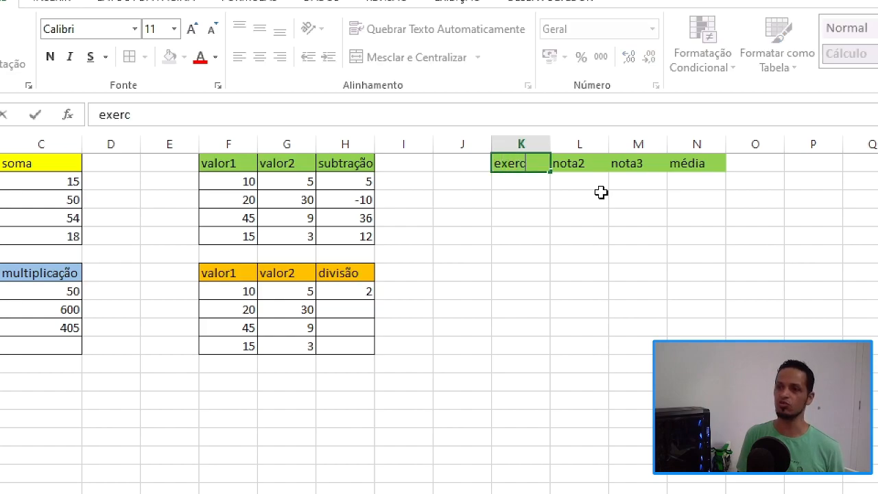
key(BackSpace)
key(BackSpace)
key(BackSpace)
key(BackSpace)
key(BackSpace)
key(BackSpace)
key(BackSpace)
key(BackSpace)
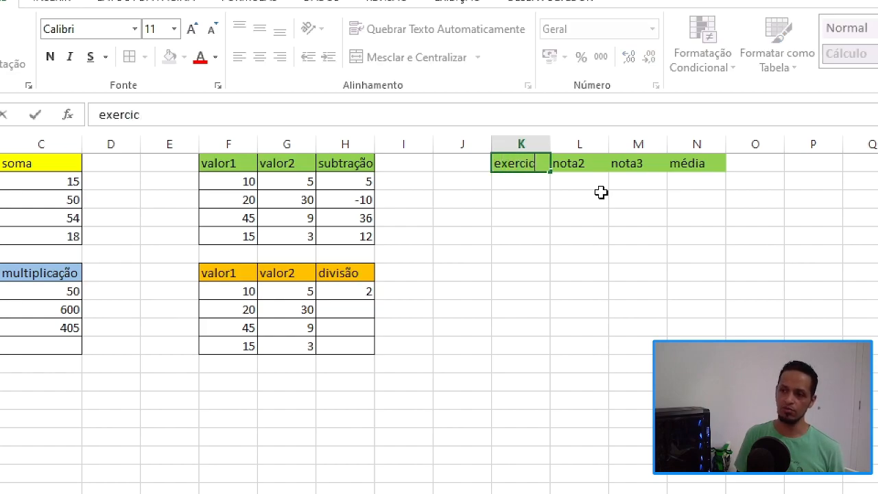
text(no)
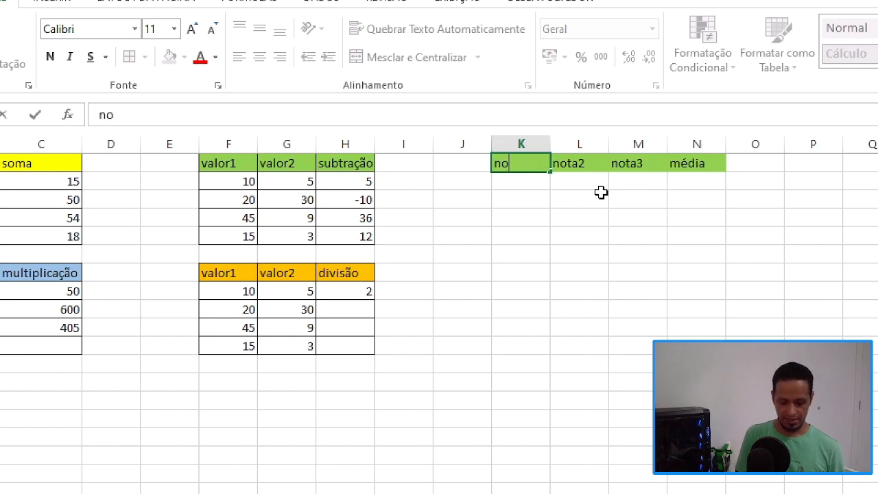
text(ta1)
key(Return)
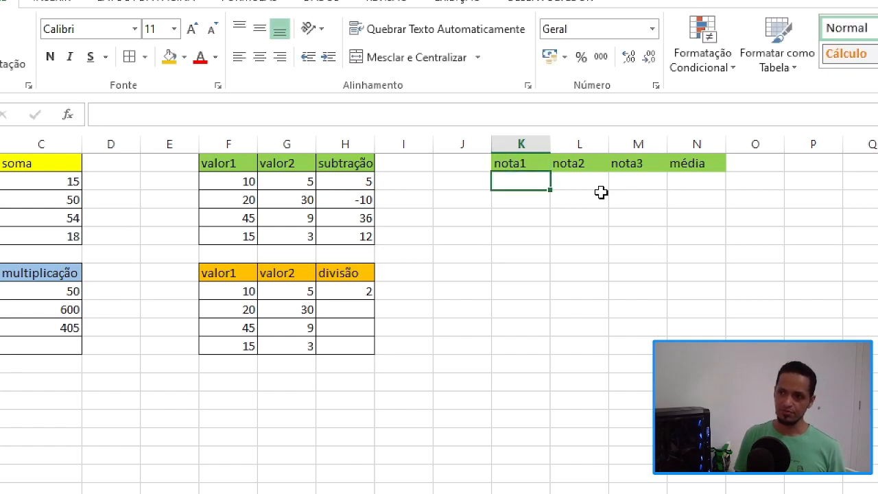
Fill row 2 of the grades table with 10 for nota1, 5 for nota2 and 7 for nota3.
drag(540, 165, 676, 164)
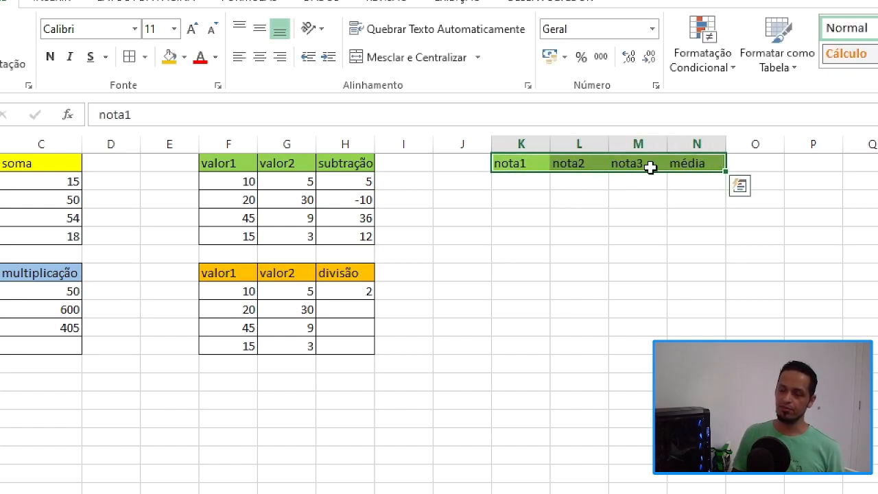
click(549, 188)
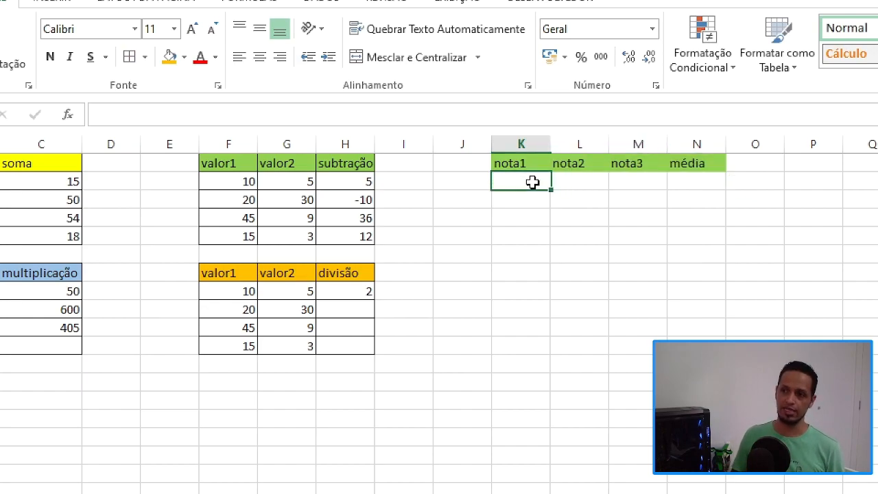
text(10)
key(Tab)
text(5)
key(Tab)
text(7)
key(Down)
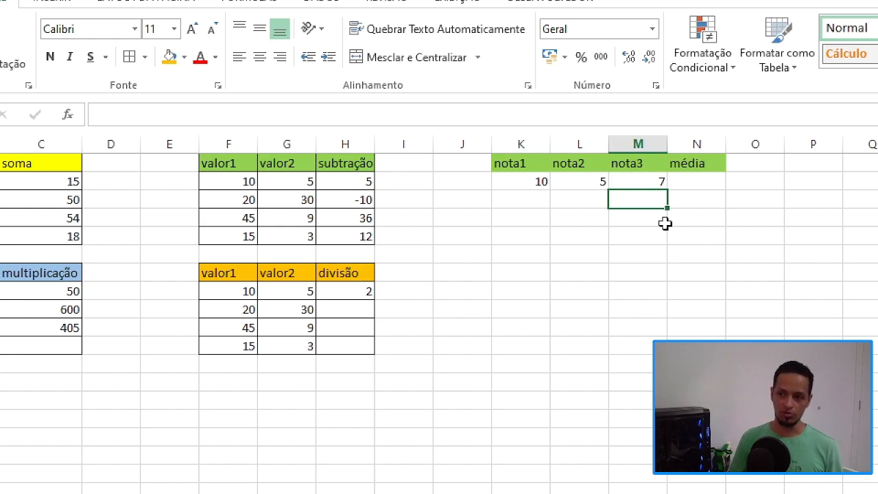
Apply borders to all cells of the grades table, K1 to N2.
drag(523, 168, 720, 187)
click(129, 57)
click(714, 181)
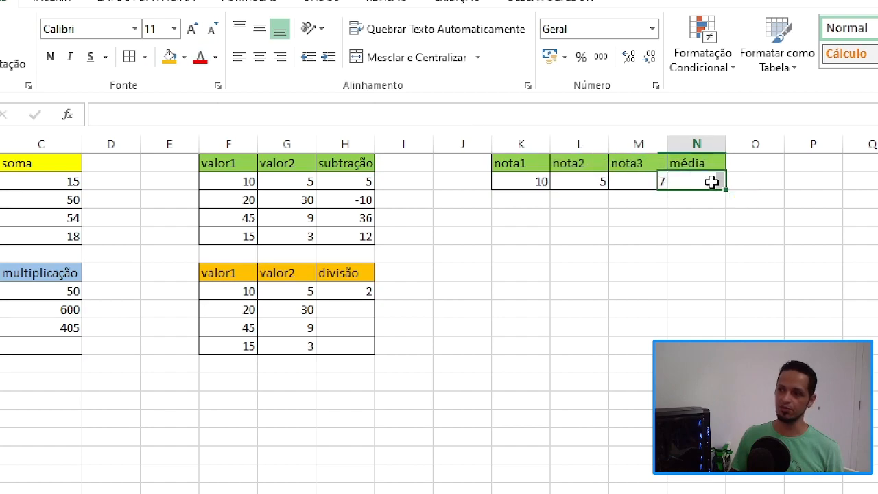
click(530, 182)
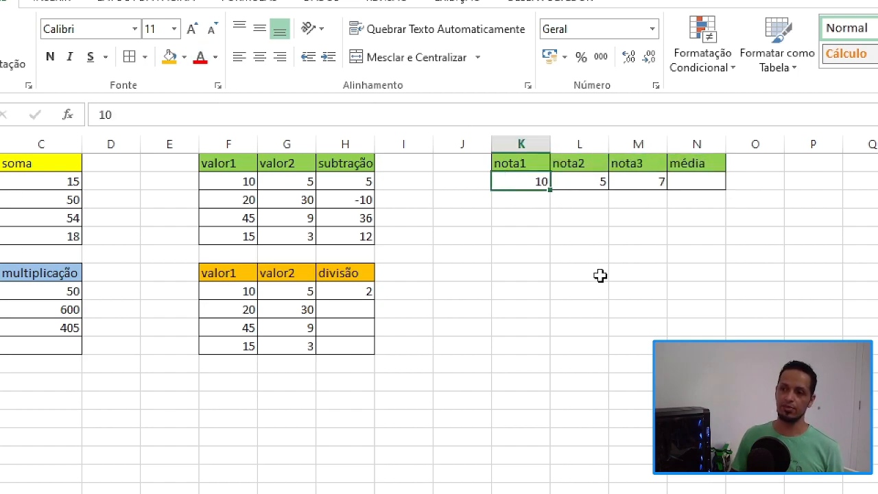
click(592, 186)
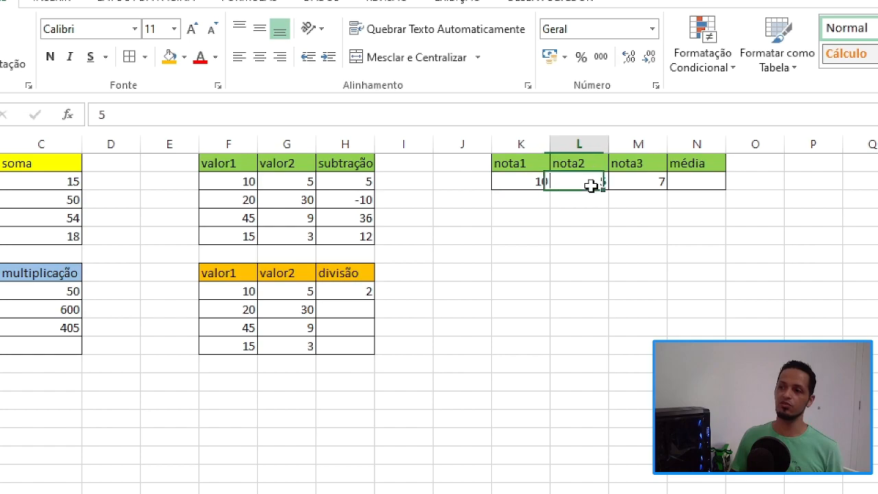
click(649, 183)
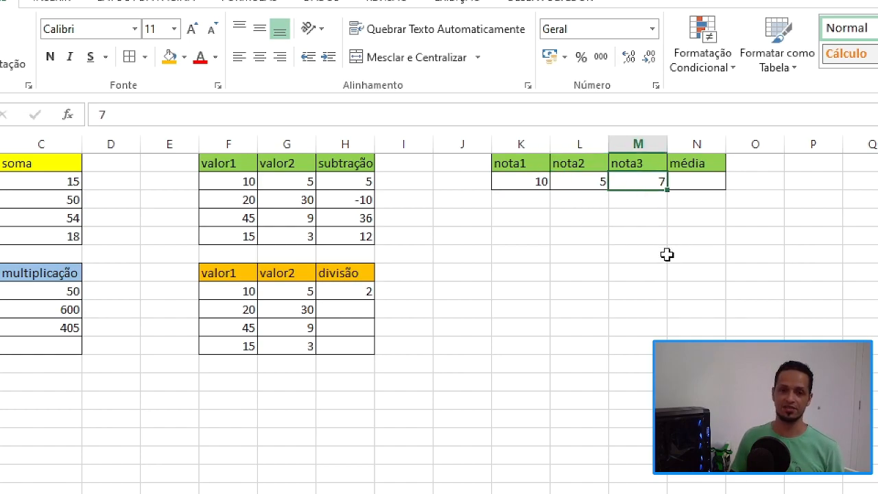
Begin the média formula in cell N2 with an equals sign and an opening parenthesis.
click(691, 180)
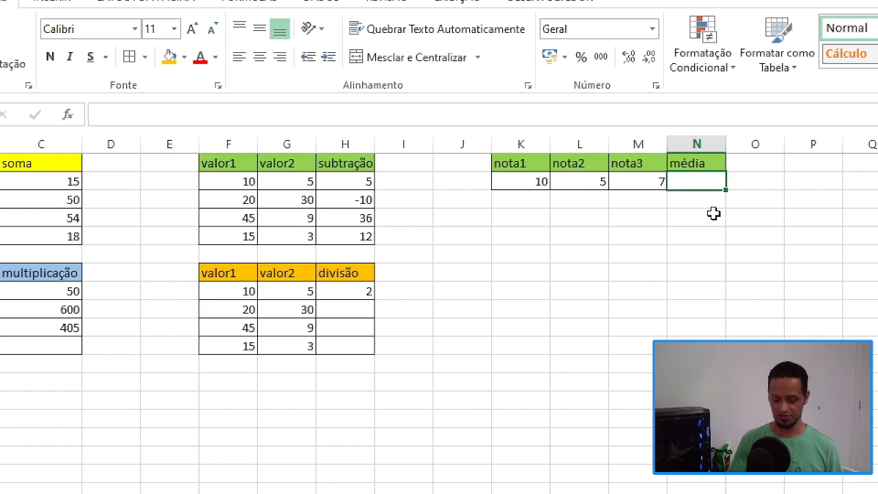
text(=)
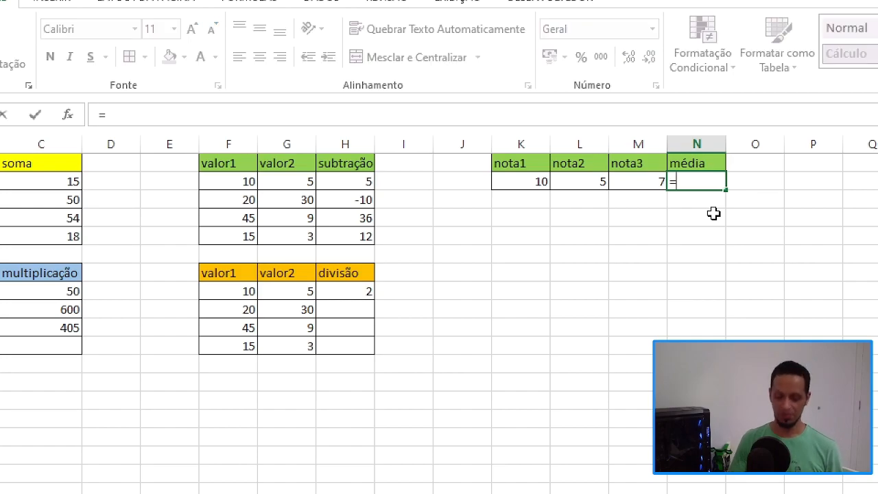
text(()
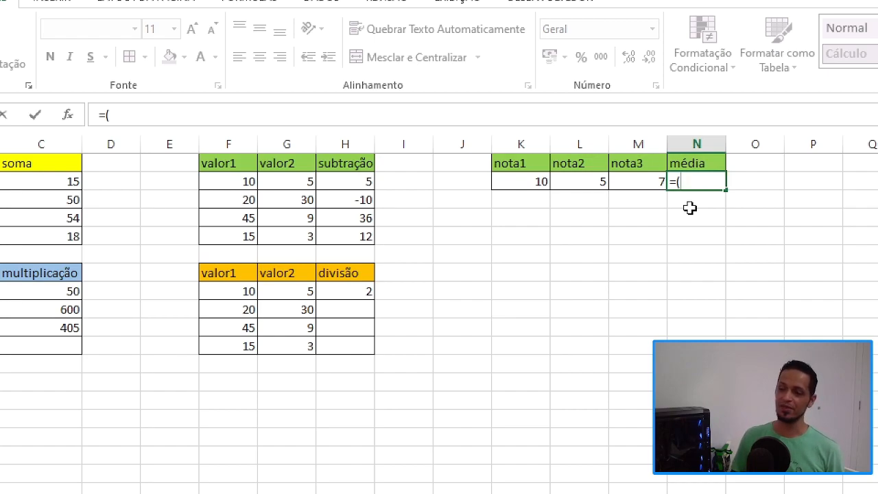
click(525, 184)
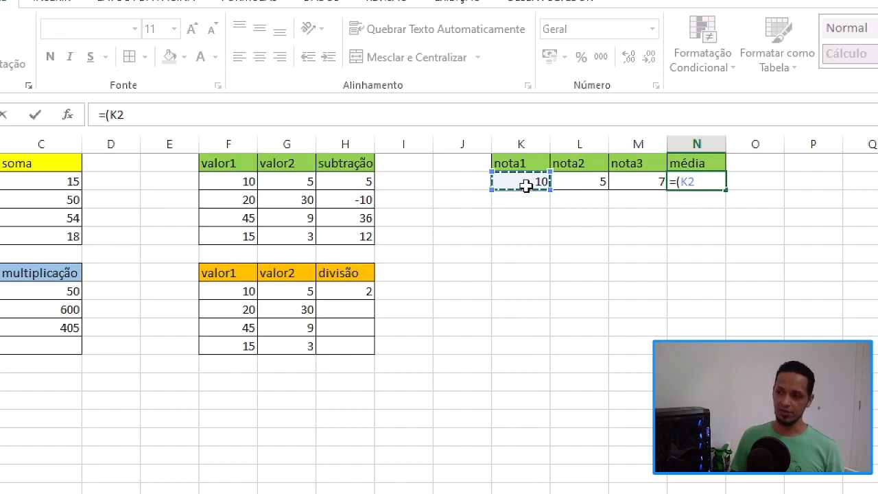
text(+)
click(591, 184)
text(+)
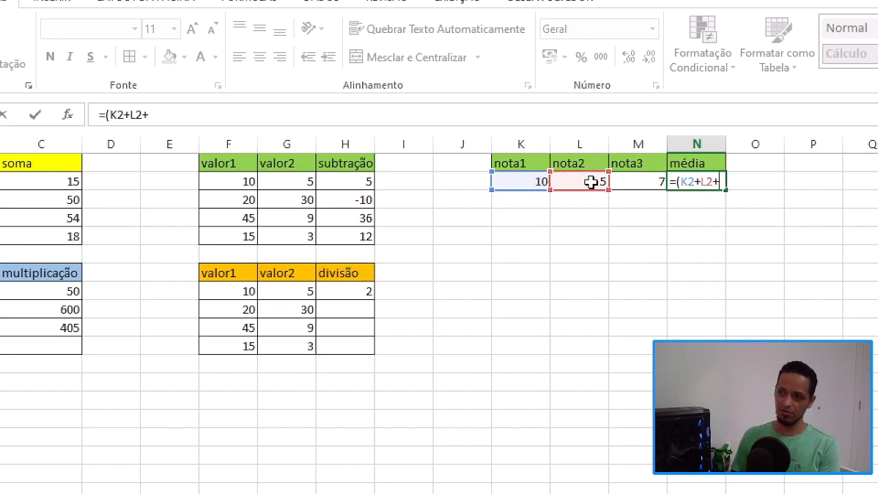
click(634, 180)
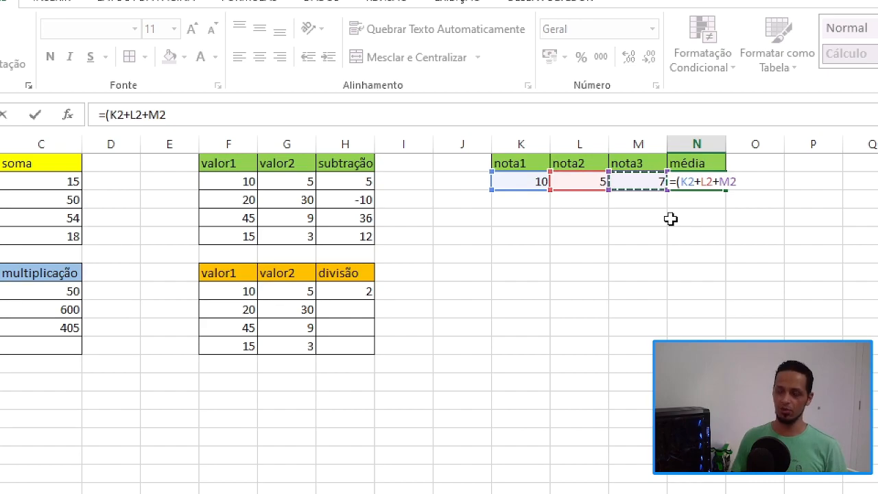
key(BackSpace)
key(BackSpace)
key(BackSpace)
key(BackSpace)
key(BackSpace)
key(BackSpace)
key(BackSpace)
key(BackSpace)
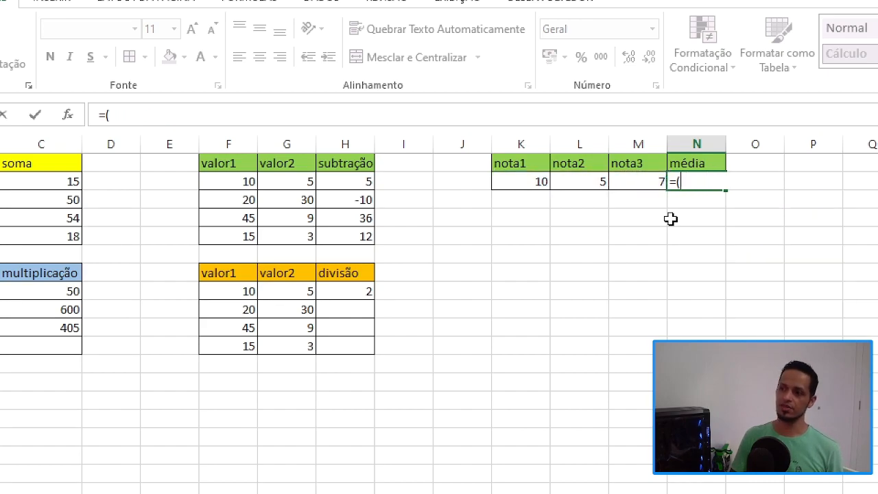
Complete the média formula in cell N2 as =(K2+L2+M2)/3.
click(535, 180)
text(+)
click(579, 180)
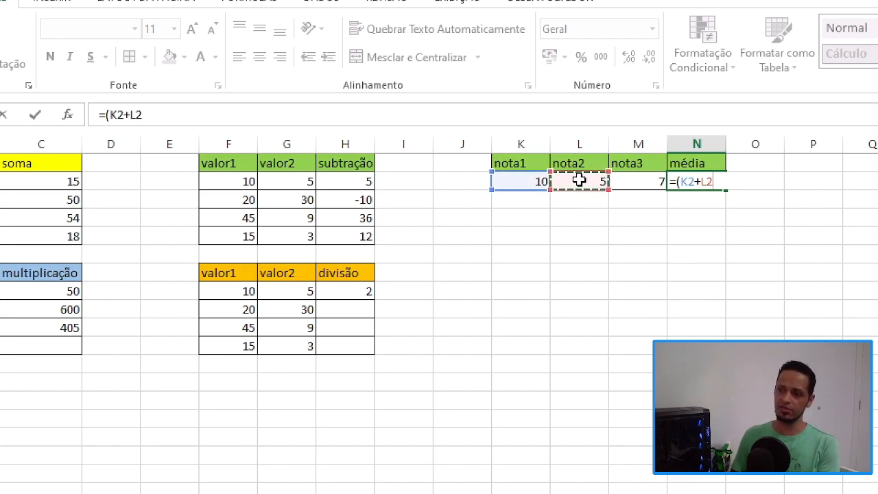
text(+)
click(635, 181)
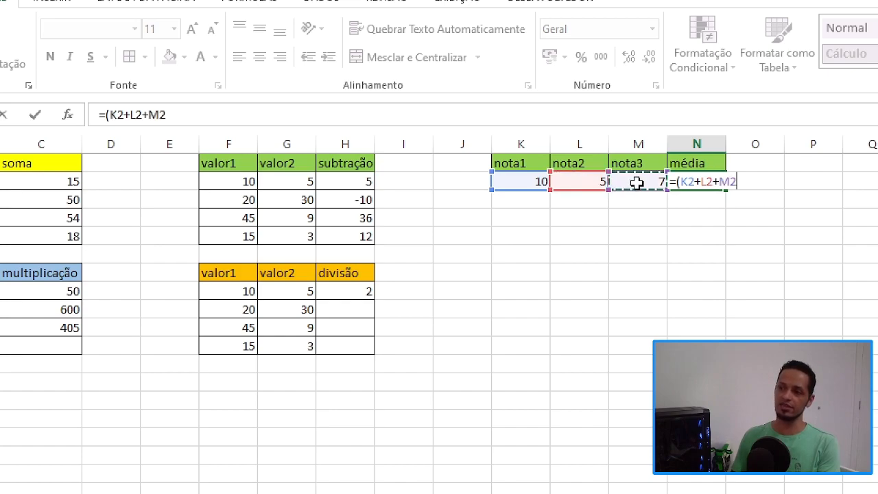
text()/3)
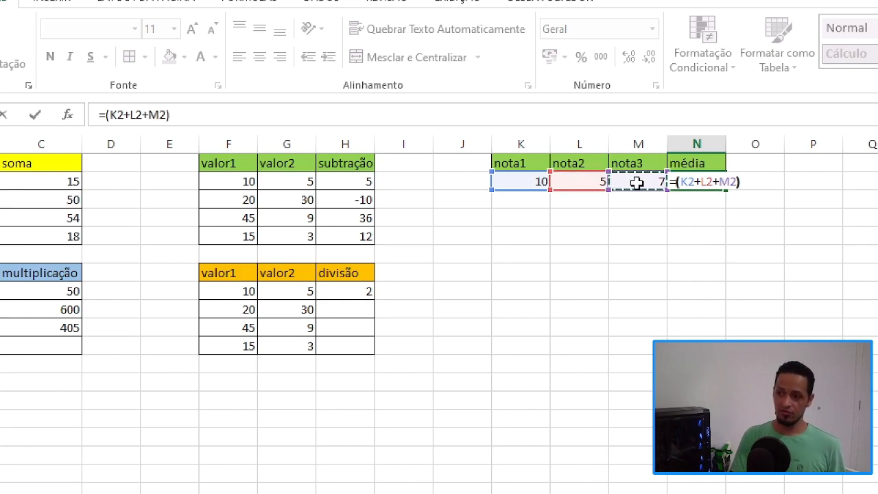
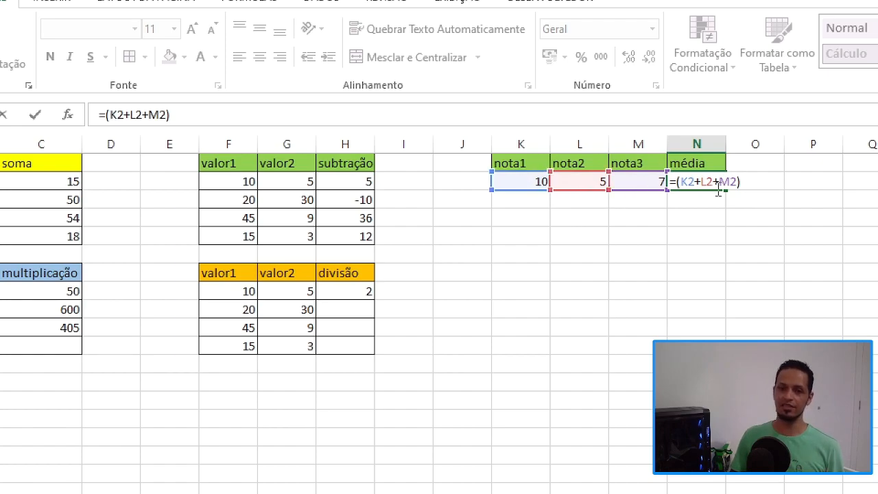
text(/3)
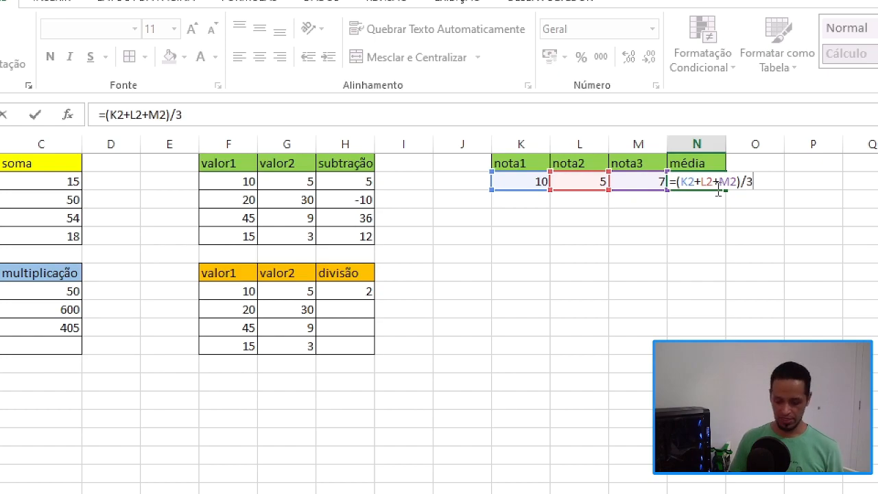
key(Return)
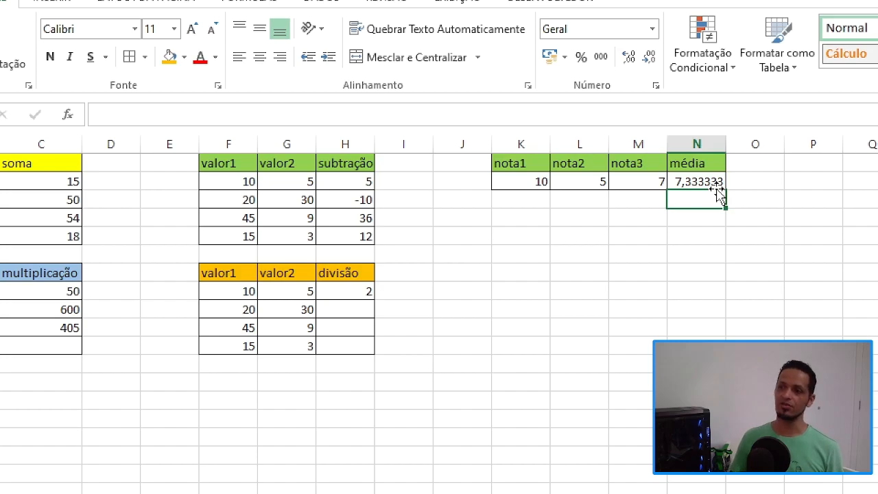
Format the média result in cell N2 to show two decimal places.
click(695, 183)
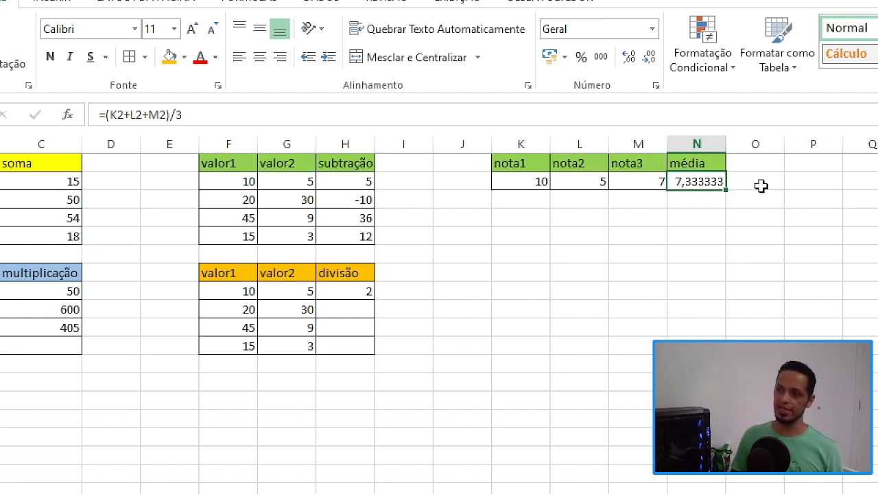
click(649, 59)
click(649, 59)
click(649, 59)
click(649, 59)
click(649, 59)
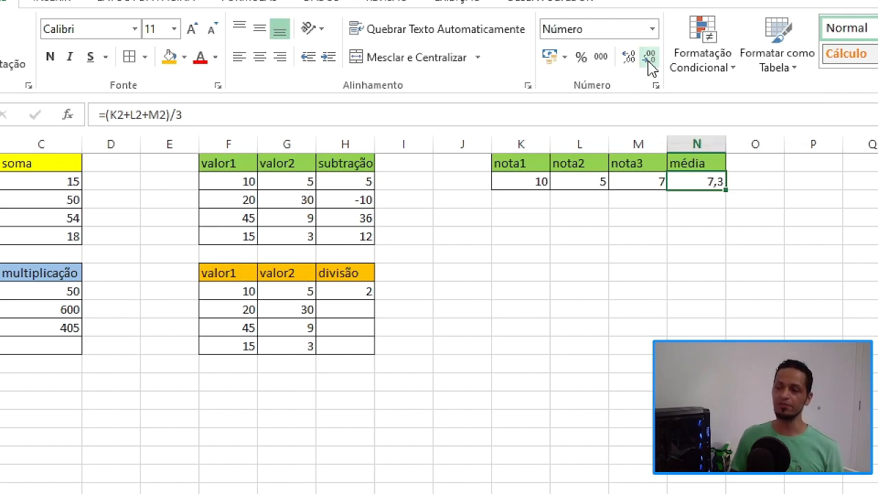
click(630, 59)
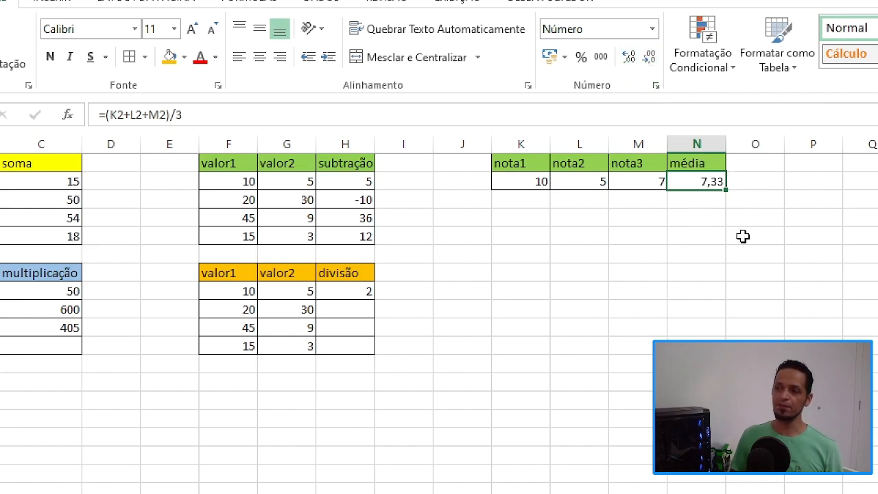
drag(530, 167, 700, 190)
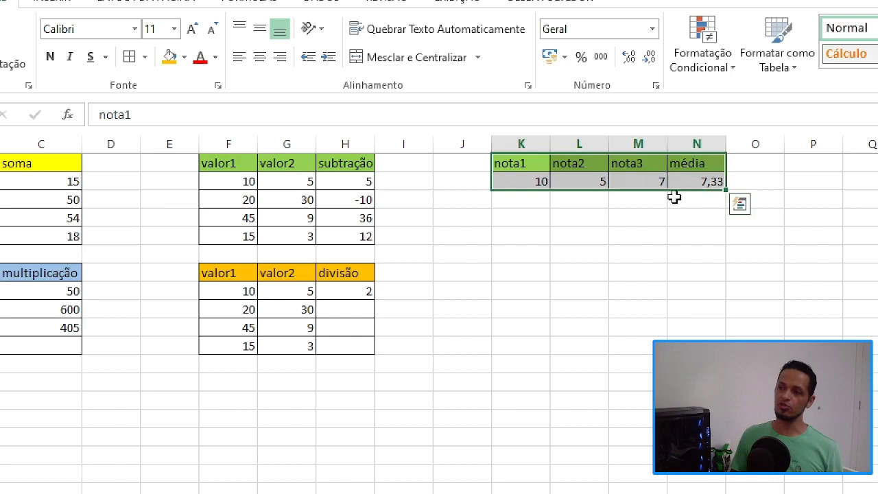
drag(596, 208, 536, 217)
click(536, 217)
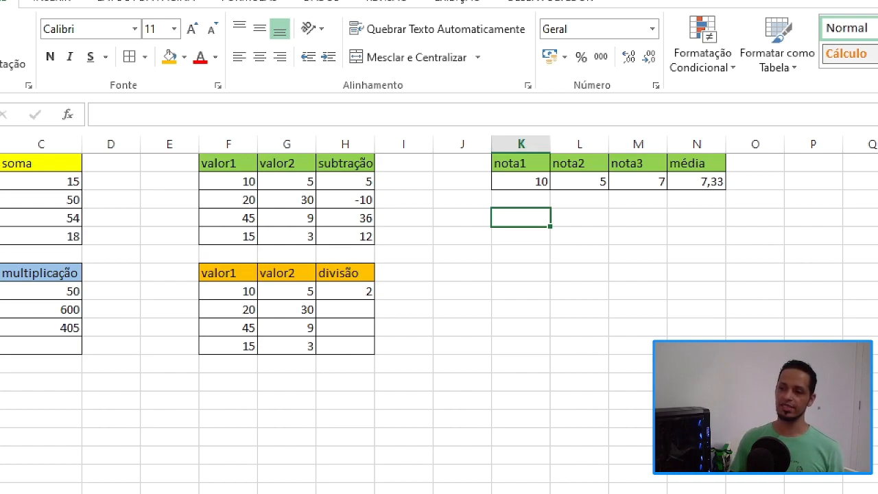
Enter the label preço in cell K7 and the value 45 beside it in L7.
click(537, 273)
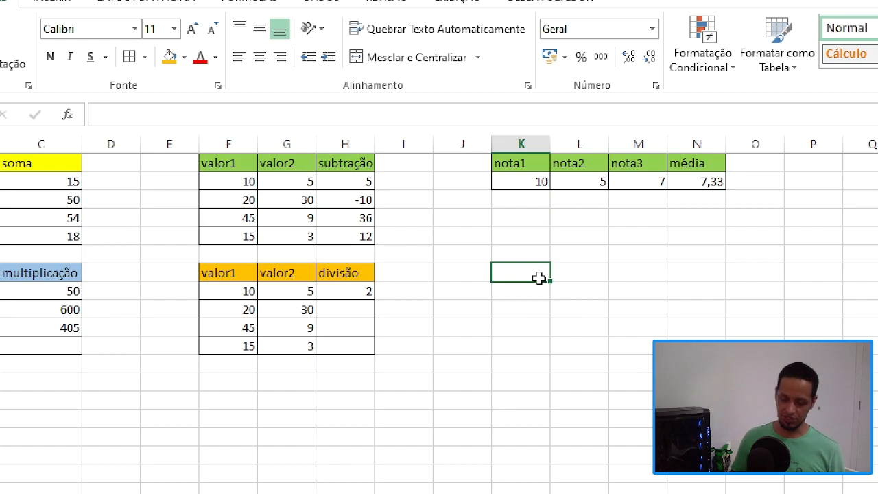
text(preço)
key(Return)
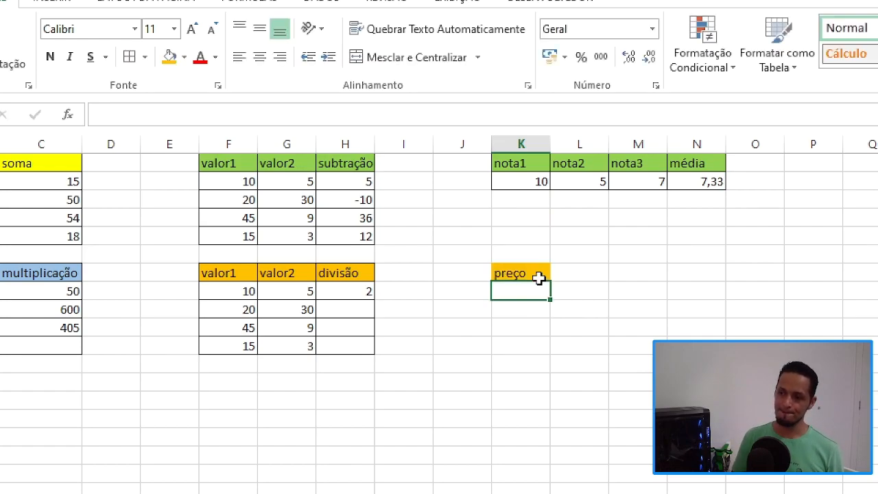
key(Right)
key(Up)
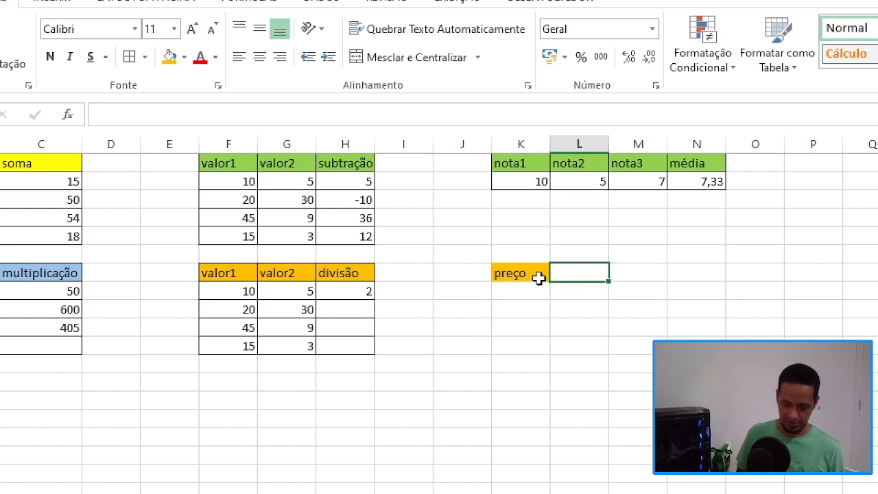
text(mouse)
key(BackSpace)
key(BackSpace)
key(Return)
key(Up)
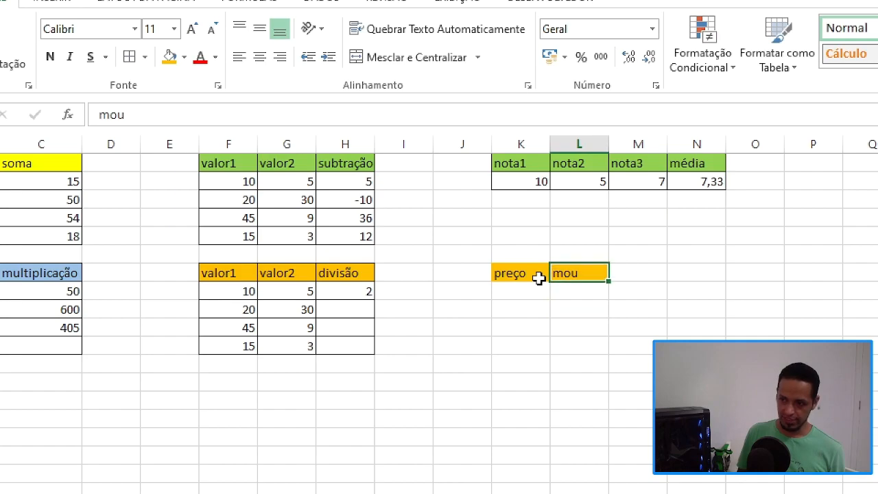
text(455)
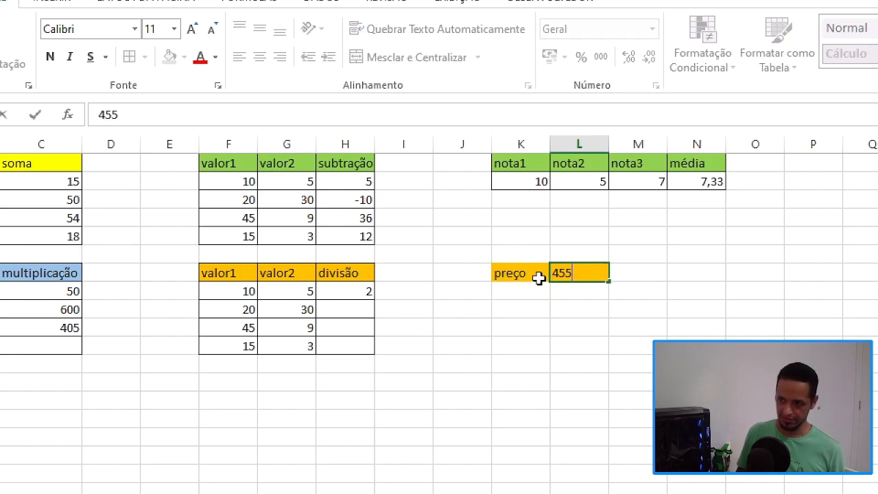
key(BackSpace)
key(Return)
key(Left)
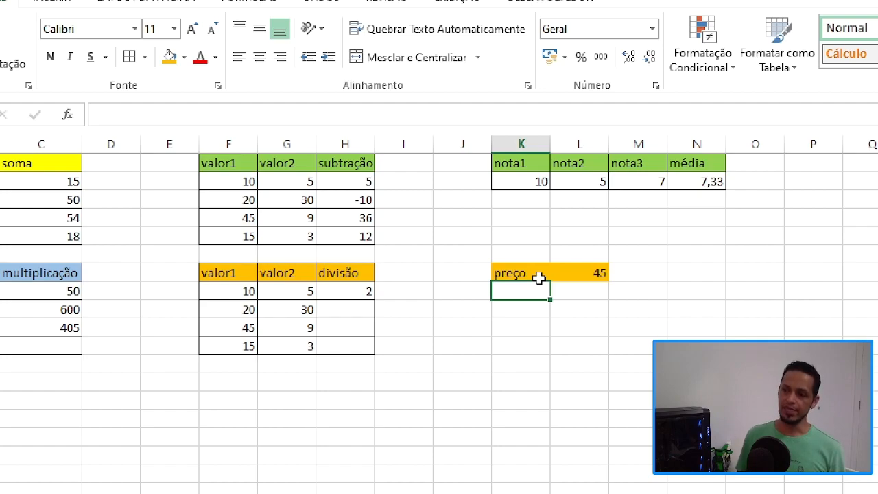
Clear the value from cell L7 next to the preço label.
key(Up)
key(Up)
key(Right)
key(Down)
key(Left)
key(Right)
key(Delete)
key(Left)
key(Right)
key(Left)
key(Left)
key(Left)
key(Right)
key(Right)
key(Right)
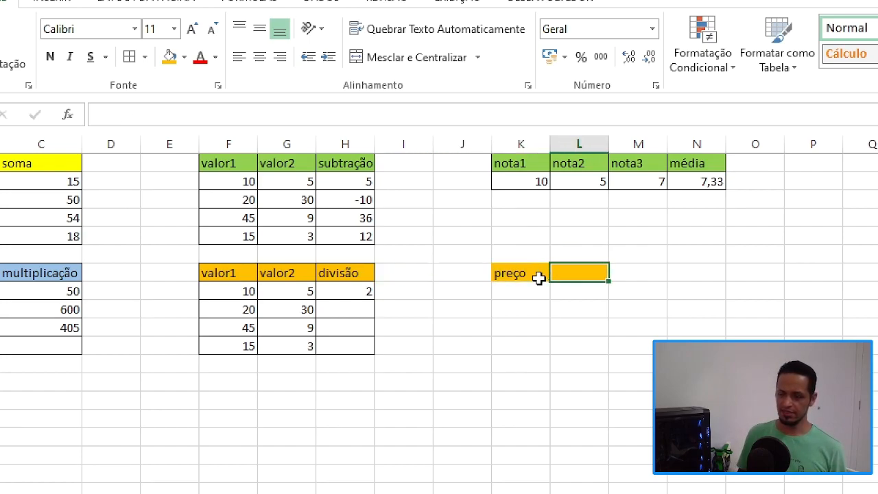
Enter the headers produto, preço and desconto in cells K7 to M7 and apply all borders to K7:M10.
key(Left)
text(no)
key(BackSpace)
key(BackSpace)
text(produto)
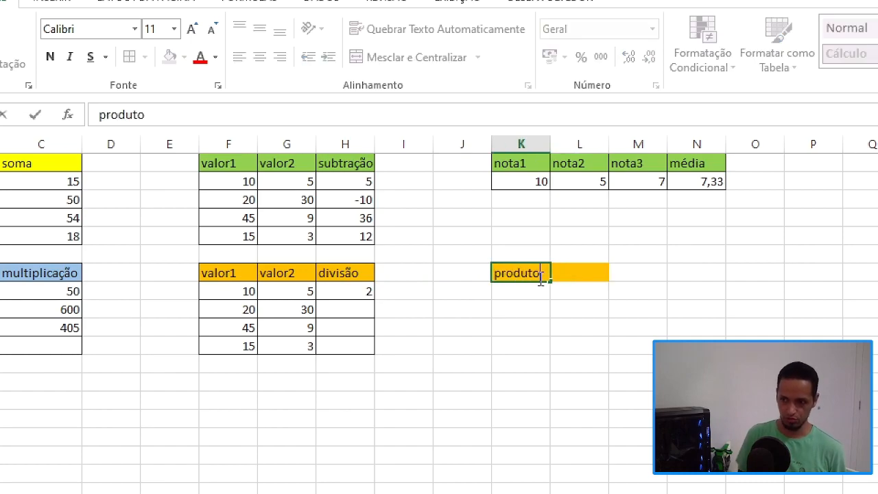
key(Right)
text(preço)
key(Right)
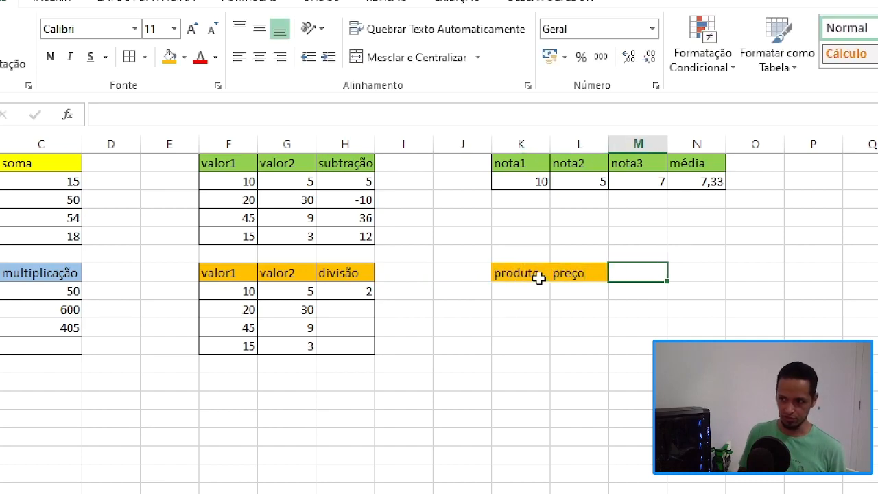
text(desciobnt)
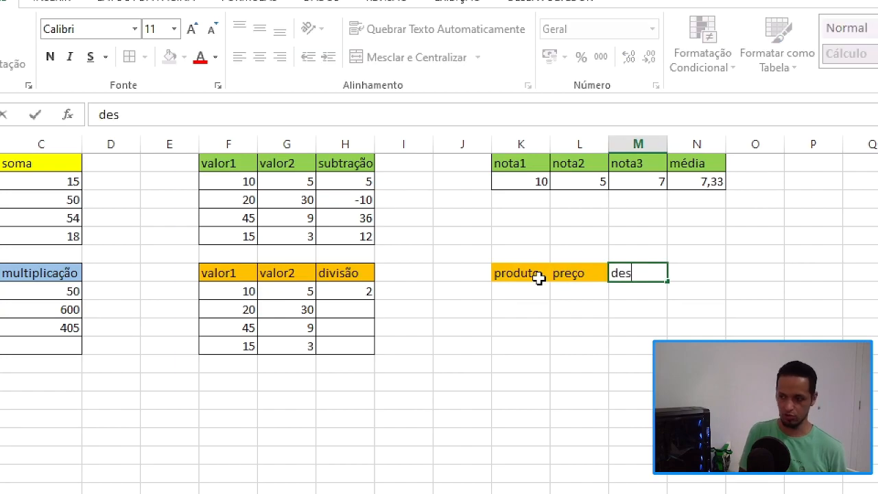
key(BackSpace)
key(BackSpace)
key(BackSpace)
key(BackSpace)
key(BackSpace)
text(onto)
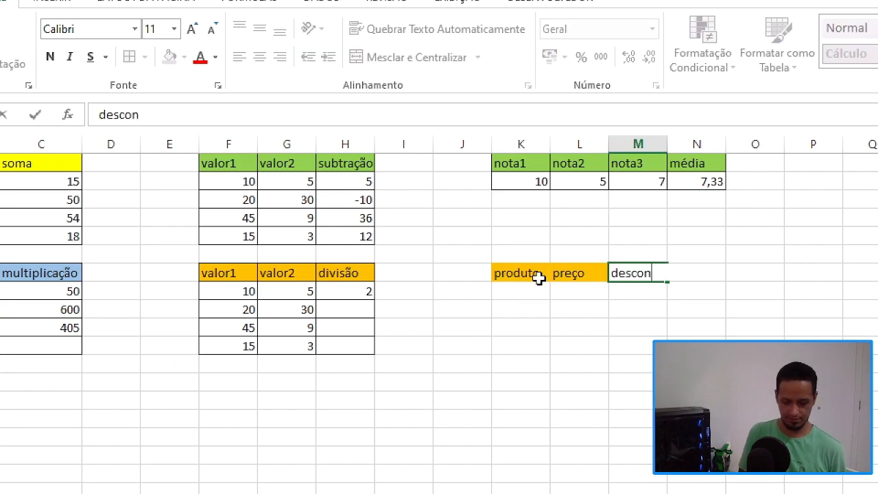
key(Return)
drag(539, 277, 653, 330)
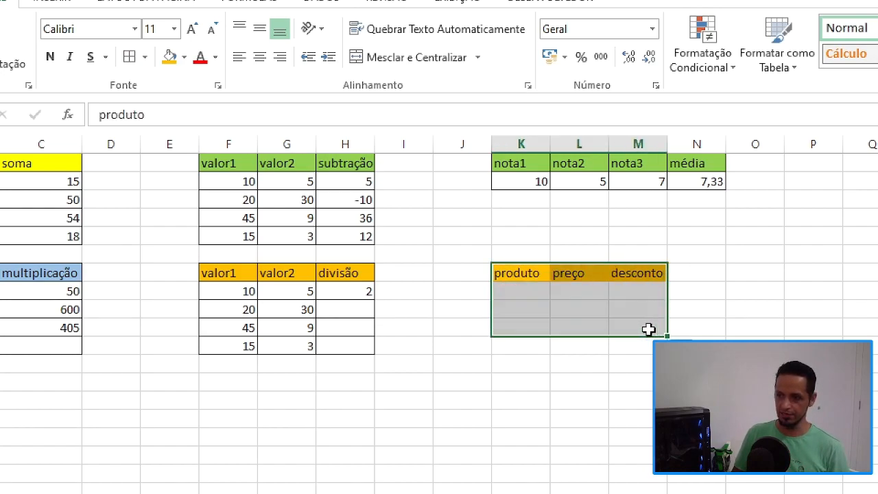
click(127, 58)
List the products mouse, teclado and short in cells K8 to K10 of the produto column.
click(531, 287)
text(mouse)
key(Return)
text(teclado)
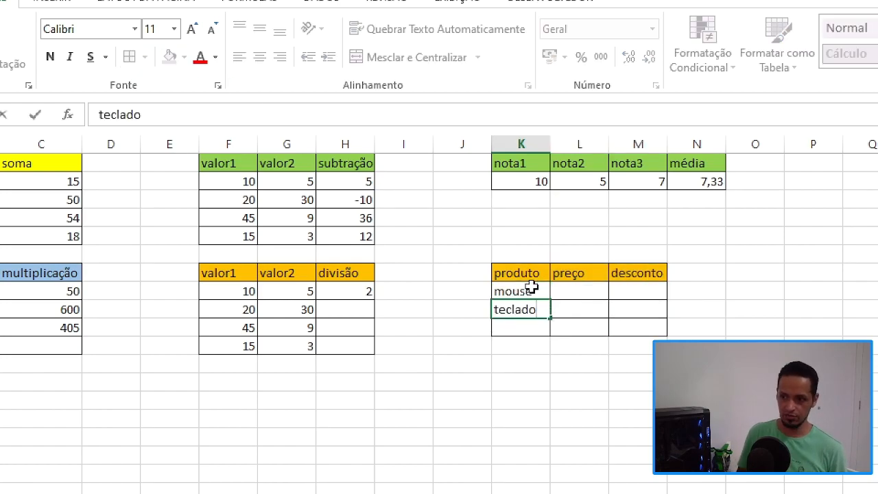
key(Return)
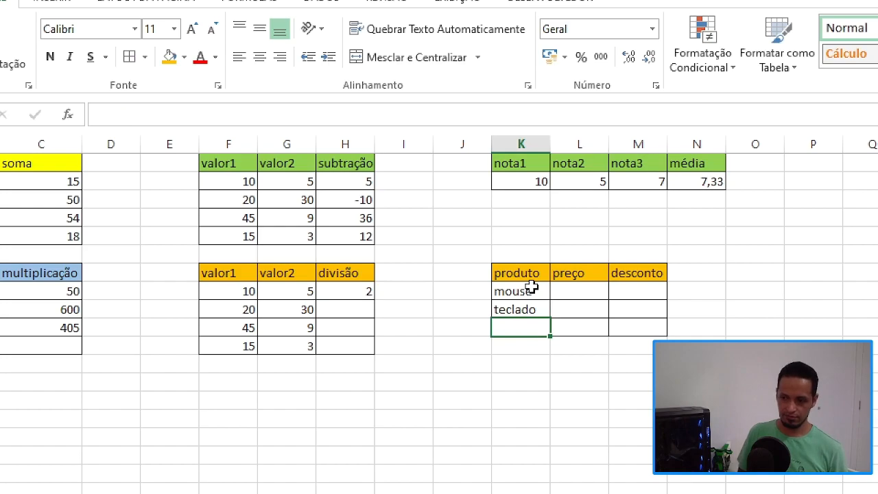
text(short)
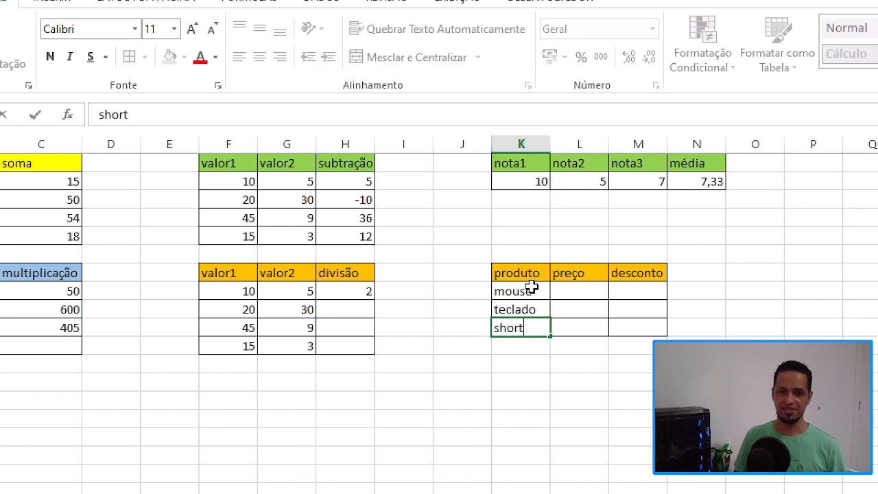
text(e)
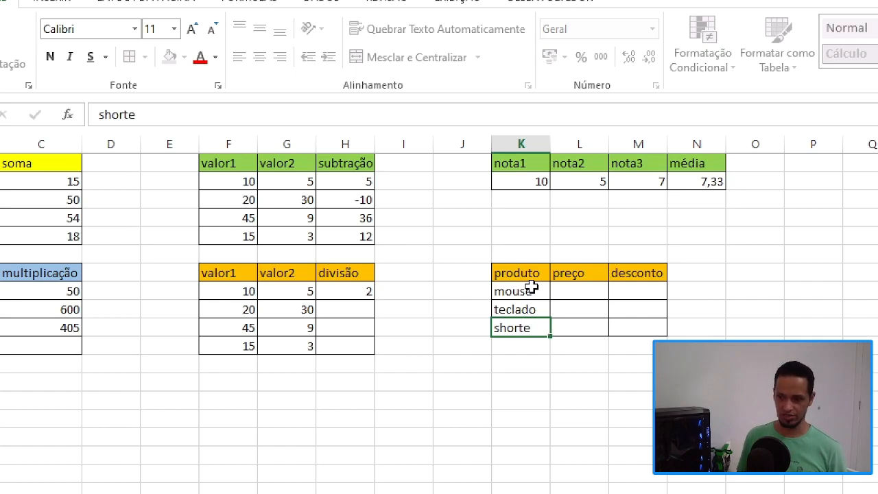
key(Tab)
key(Left)
key(F2)
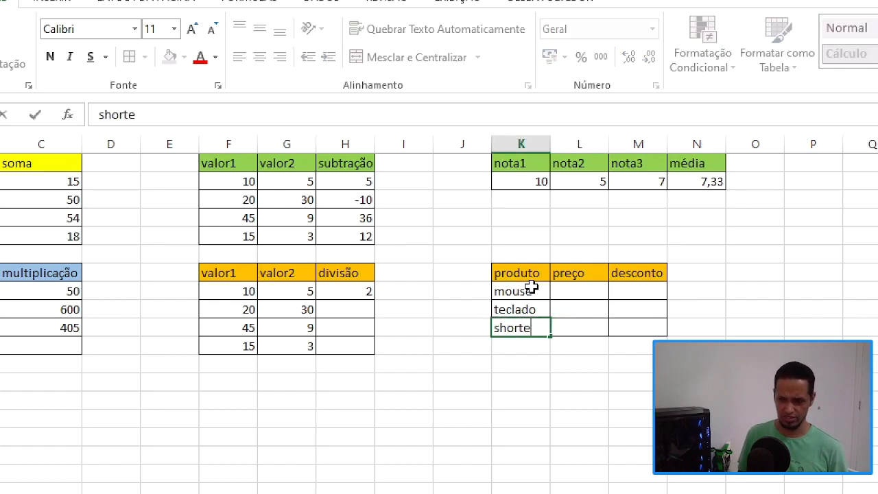
key(BackSpace)
key(Return)
key(Up)
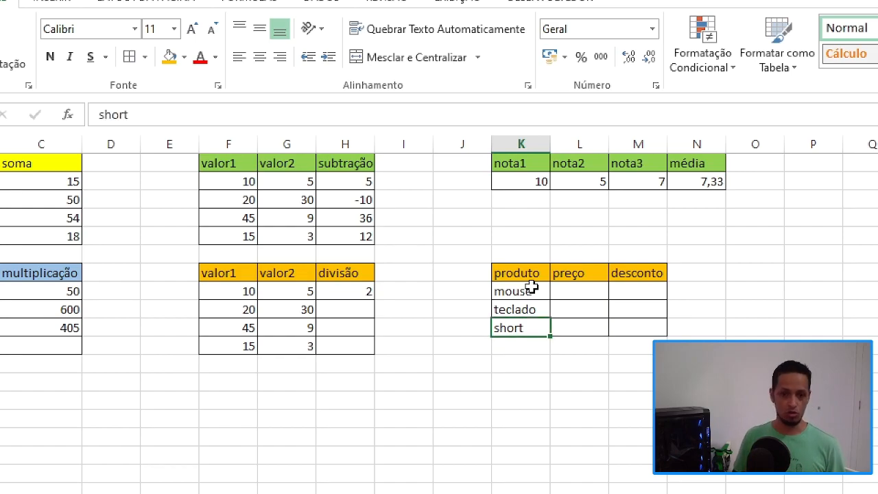
Fill the preço column with 65 for mouse, 79 for teclado and 45 for short.
key(Right)
text(45)
key(Up)
text(79)
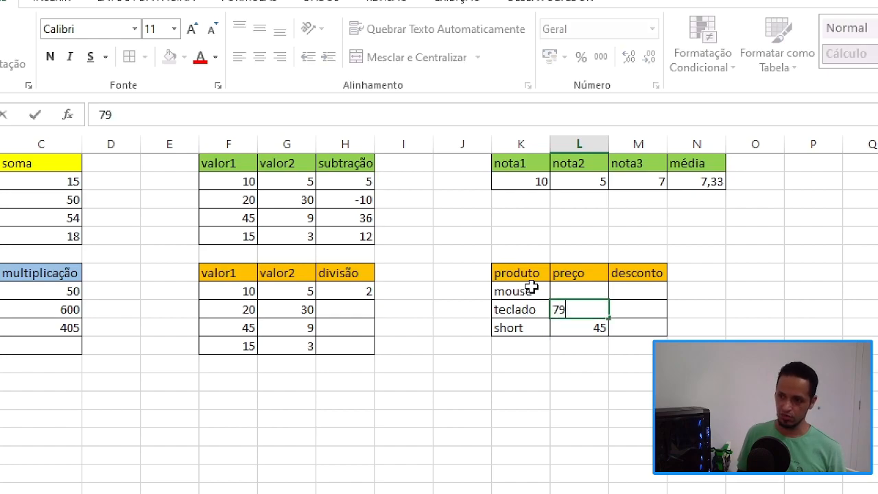
key(Up)
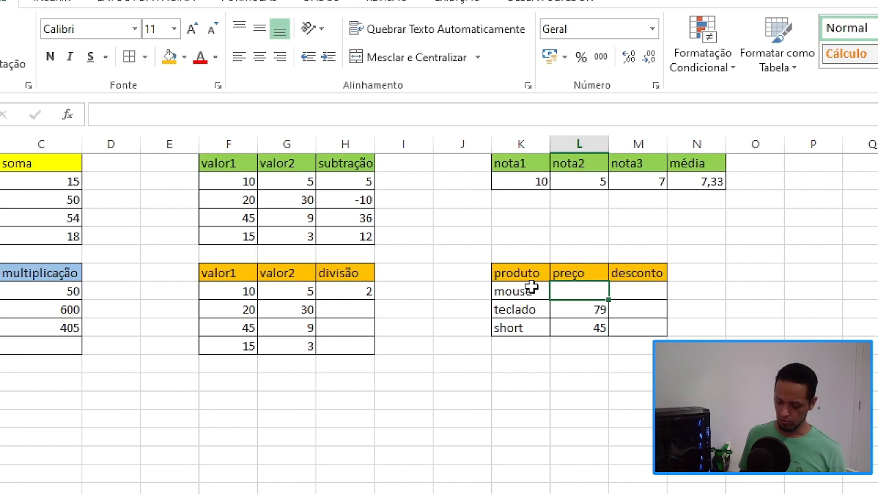
text(65)
key(Right)
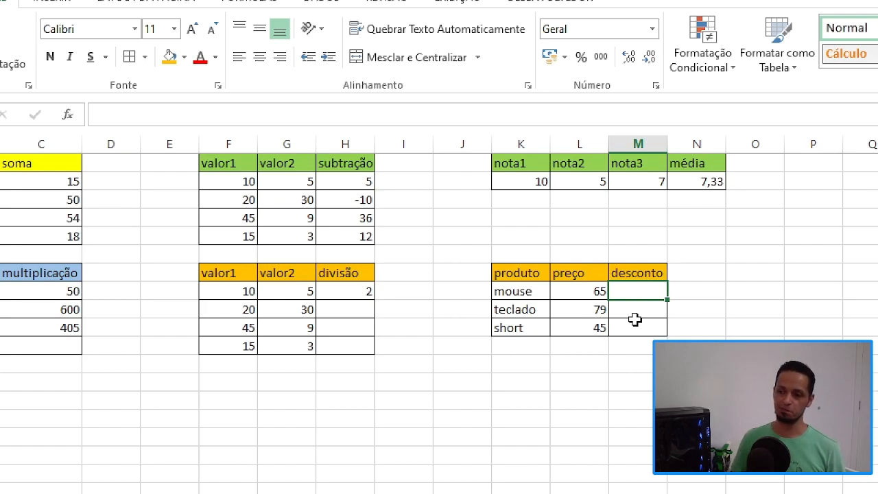
Try a desconto value of 10 for the mouse in cell M8, and clear it again.
text(10)
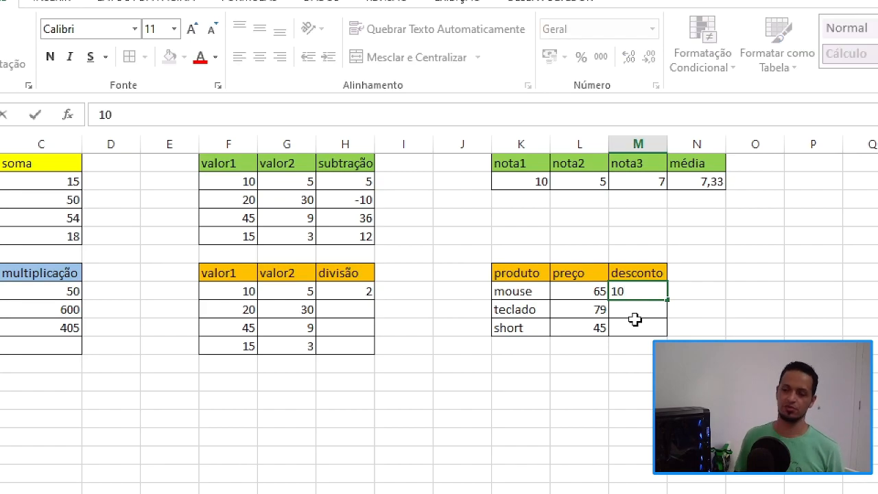
key(Return)
click(643, 292)
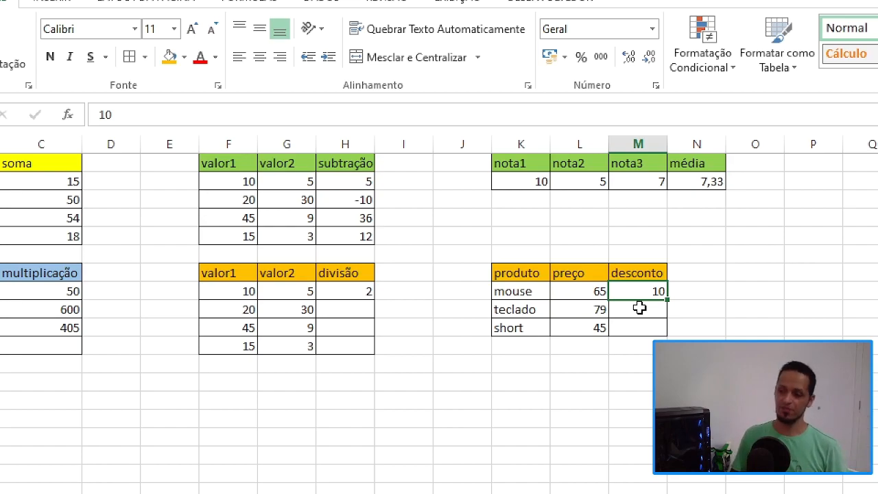
key(Delete)
Format the desconto cells M8 to M10 as percentages.
drag(631, 290, 639, 321)
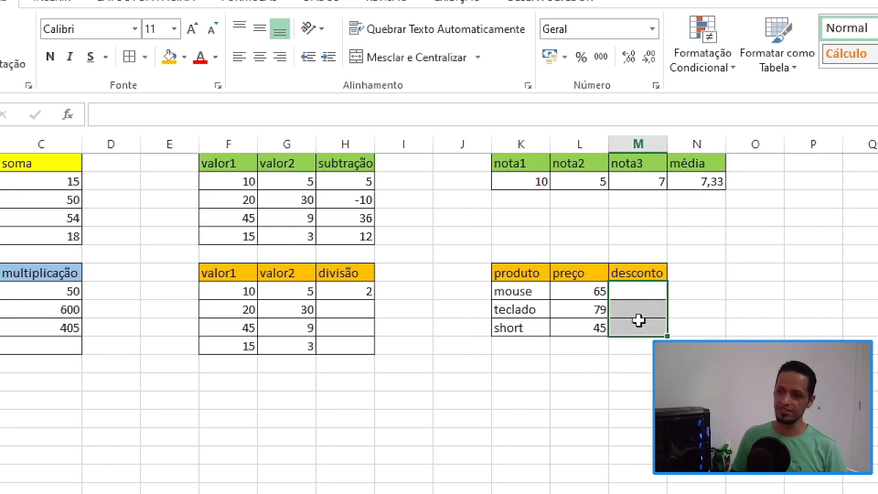
click(576, 59)
drag(636, 285, 636, 319)
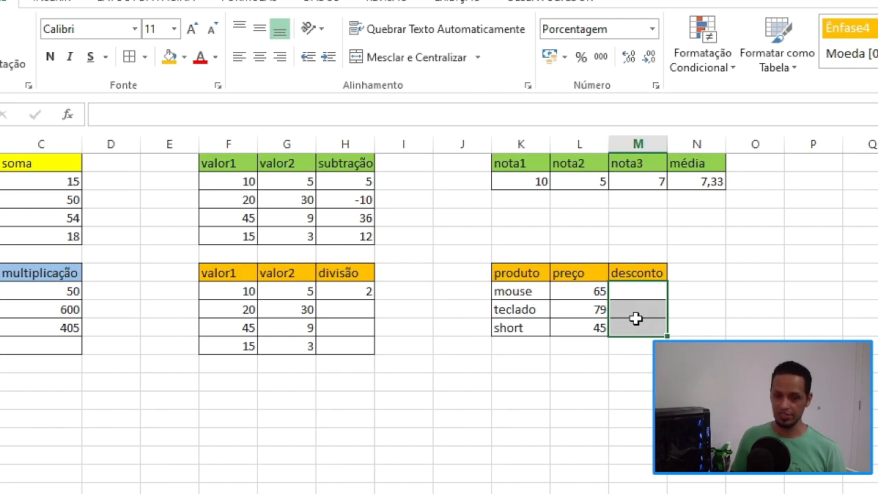
Fill the desconto column with 10% for mouse, 15% for teclado and 25% for short.
click(636, 296)
text(10)
key(Return)
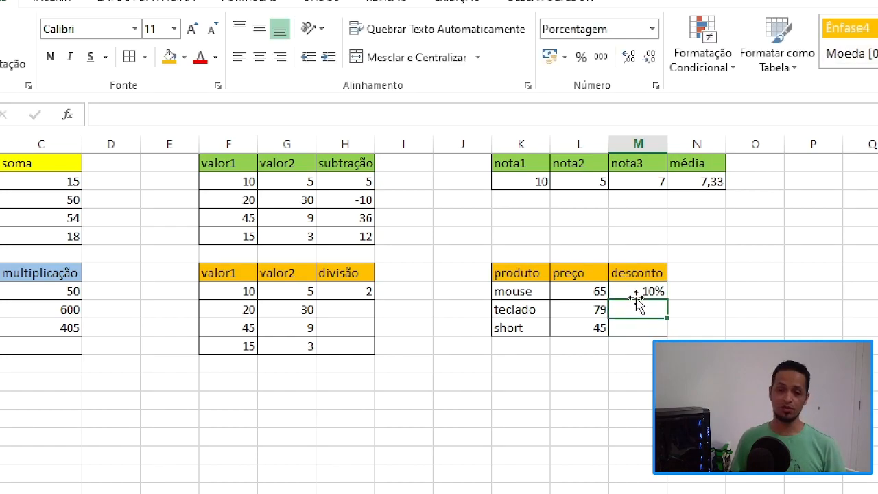
text(15)
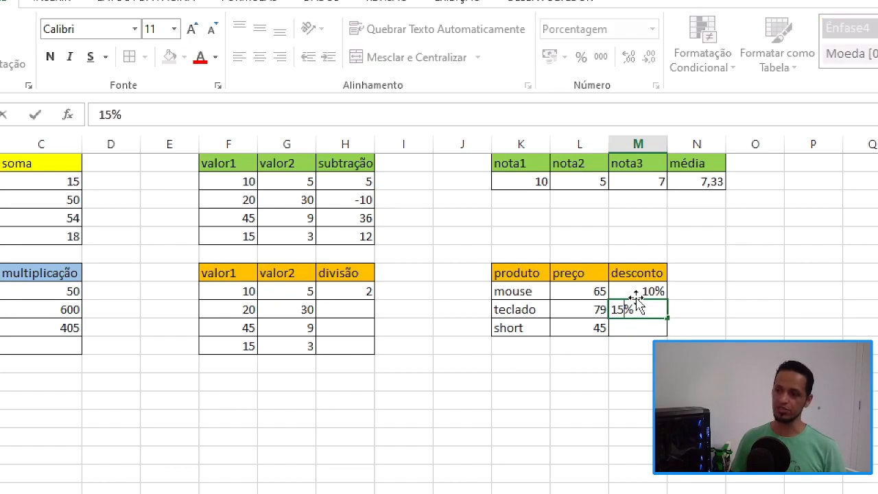
key(Return)
text(25)
key(Return)
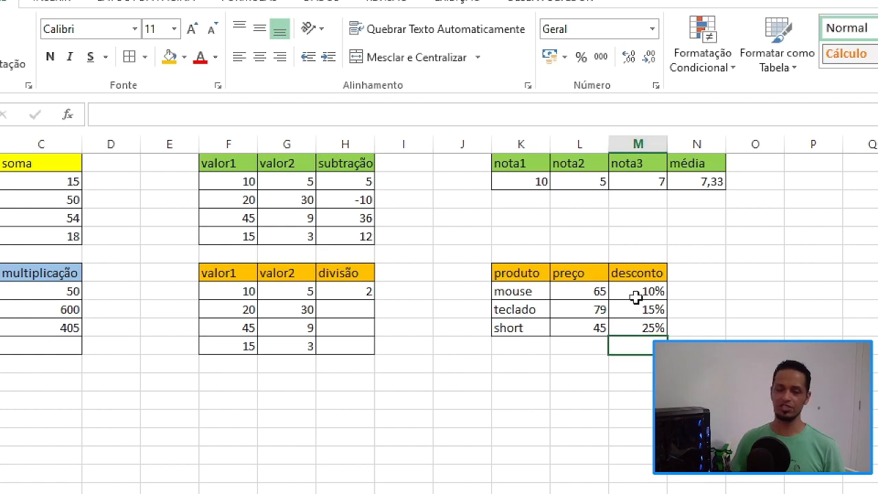
Enter the header valor_desconto in cell N7, beside the desconto header.
click(714, 276)
text(valo)
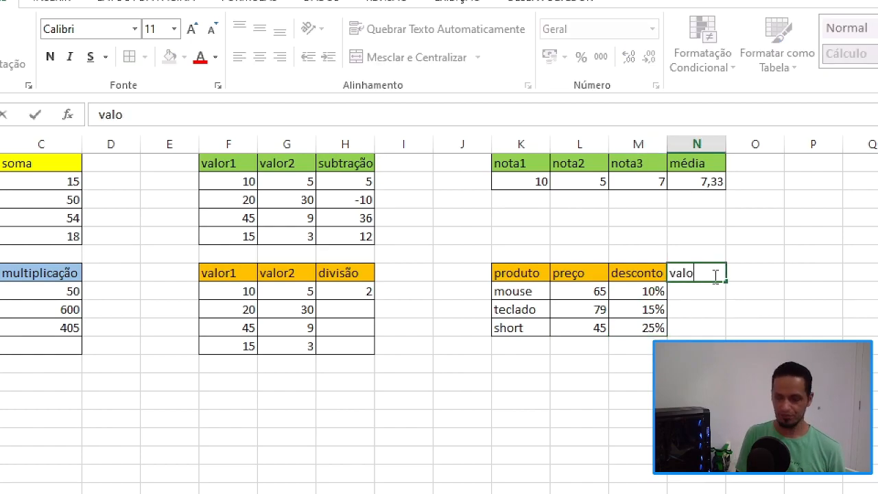
text(r_desconto)
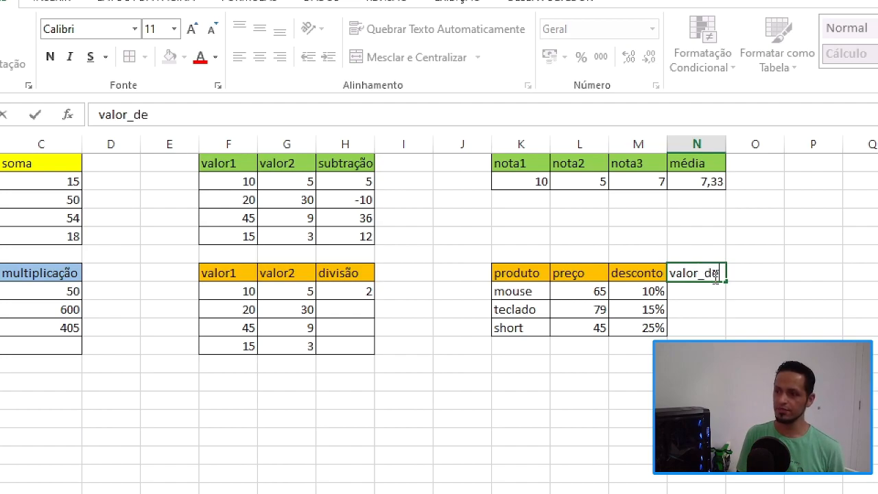
key(Return)
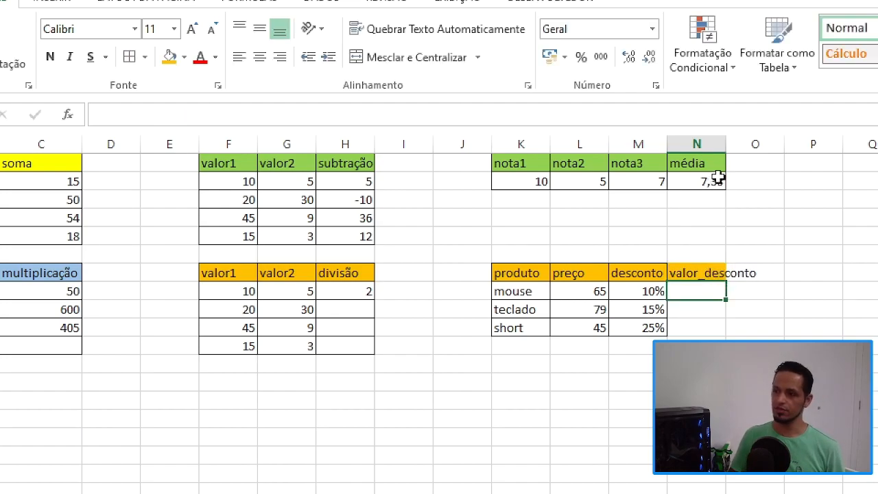
Widen column N to fit the valor_desconto header and apply all borders to N7:N10.
drag(728, 143, 770, 143)
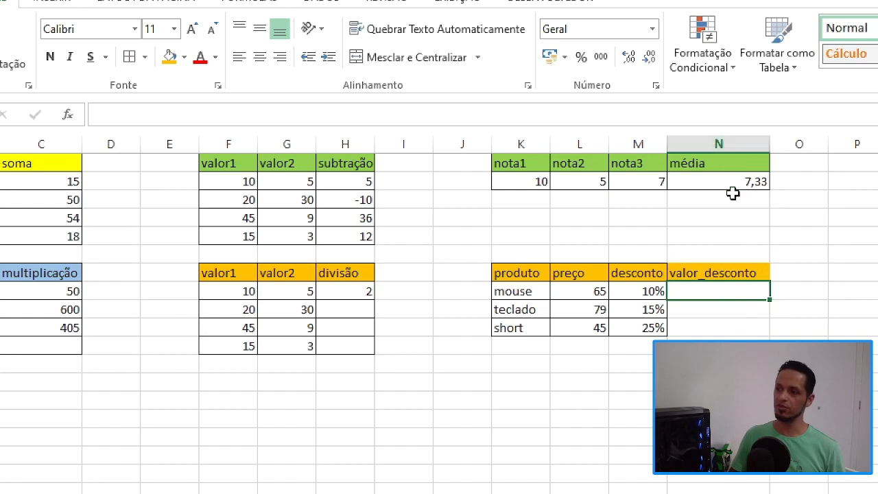
drag(724, 273, 726, 324)
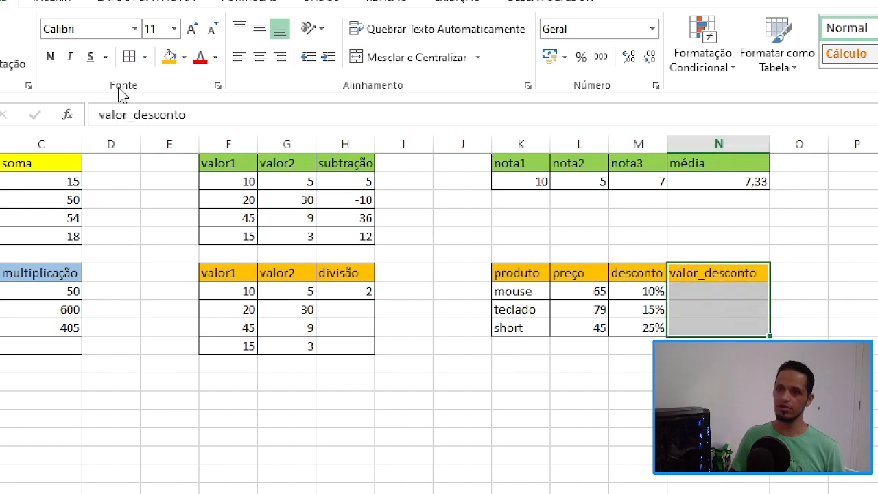
click(129, 57)
Calculate the mouse's discount amount in cell N8 with the formula =L8*M8.
click(688, 295)
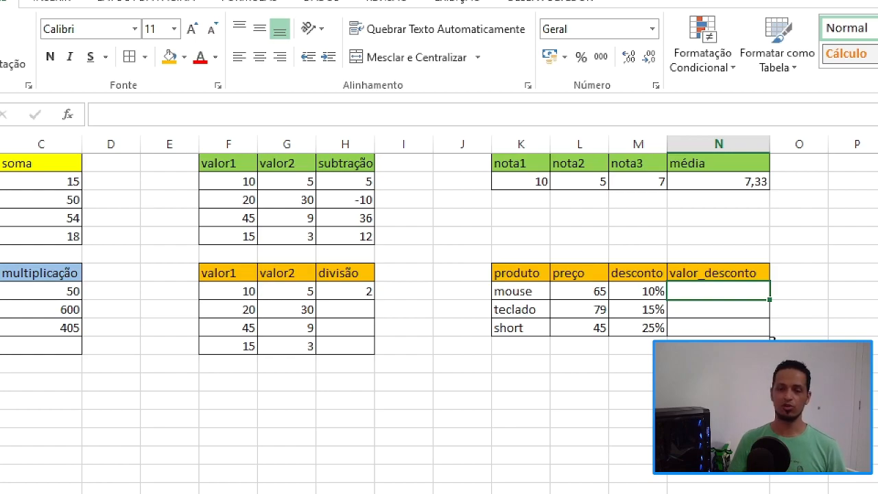
text(=)
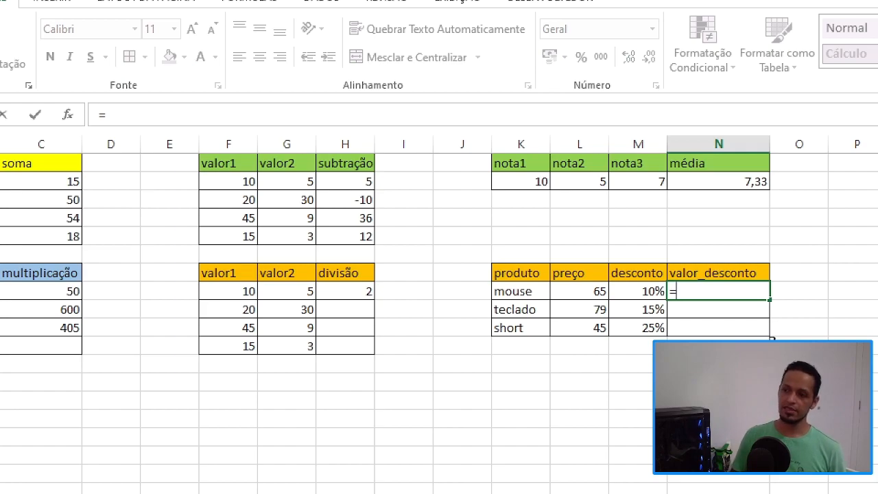
click(581, 293)
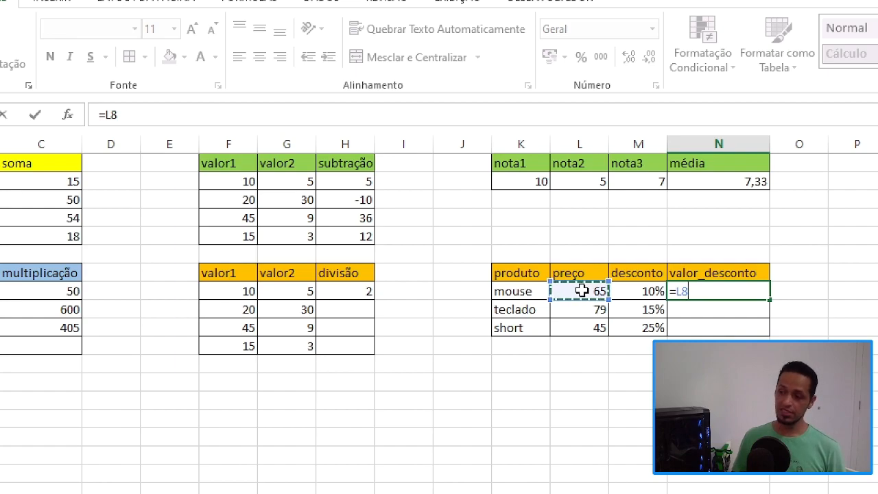
text(*)
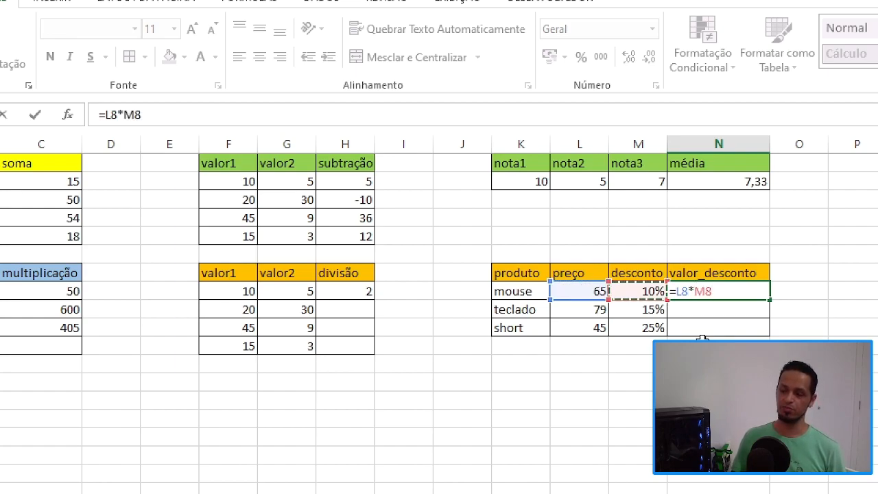
key(Return)
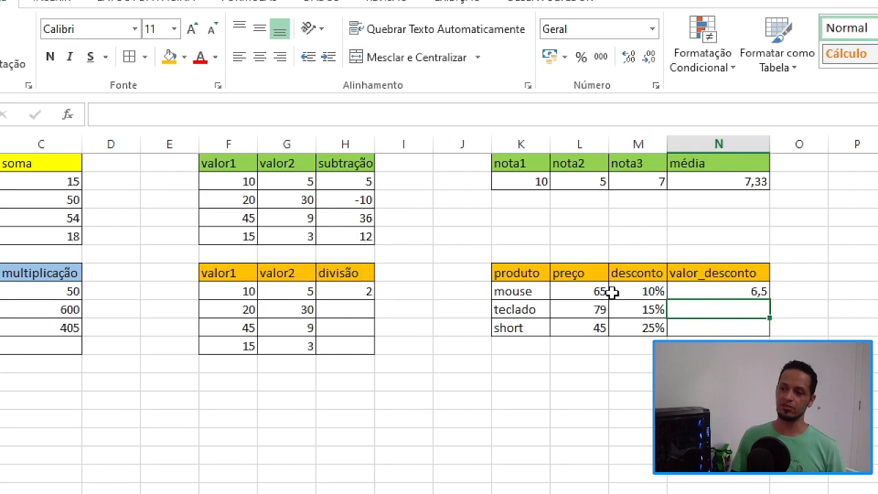
click(732, 291)
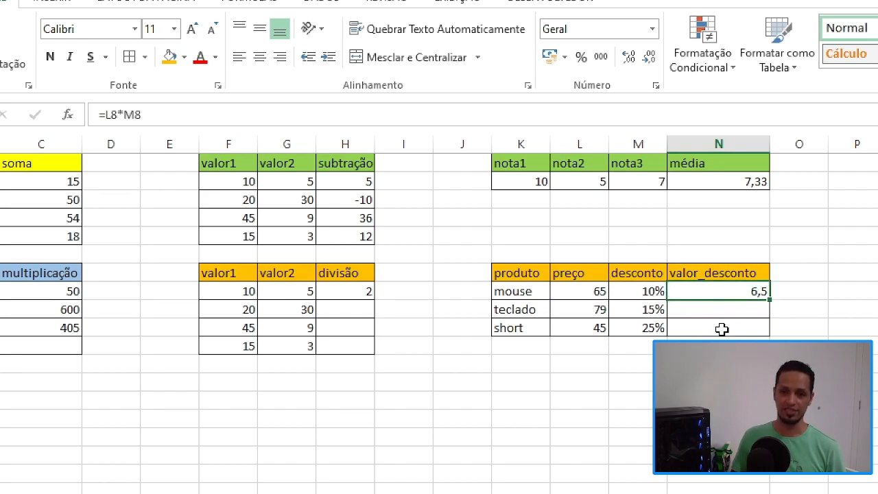
Calculate the teclado's discount amount in cell N9 with the formula =L9*M9.
click(685, 313)
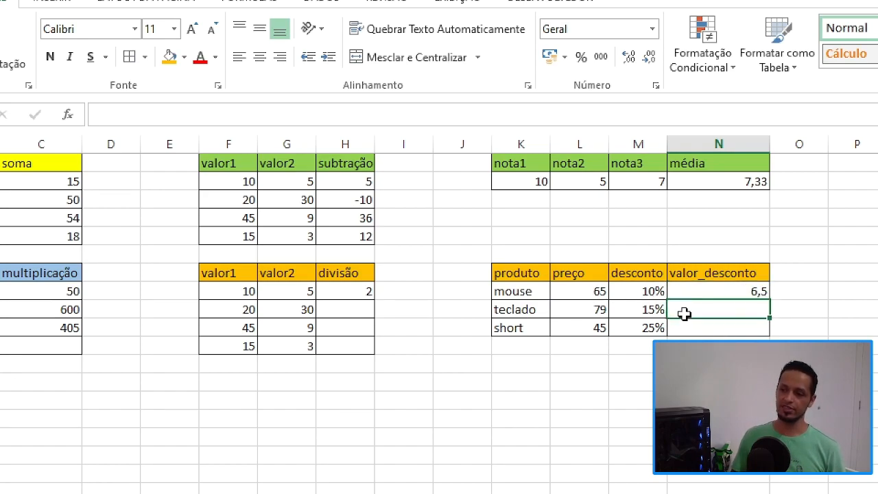
text(=)
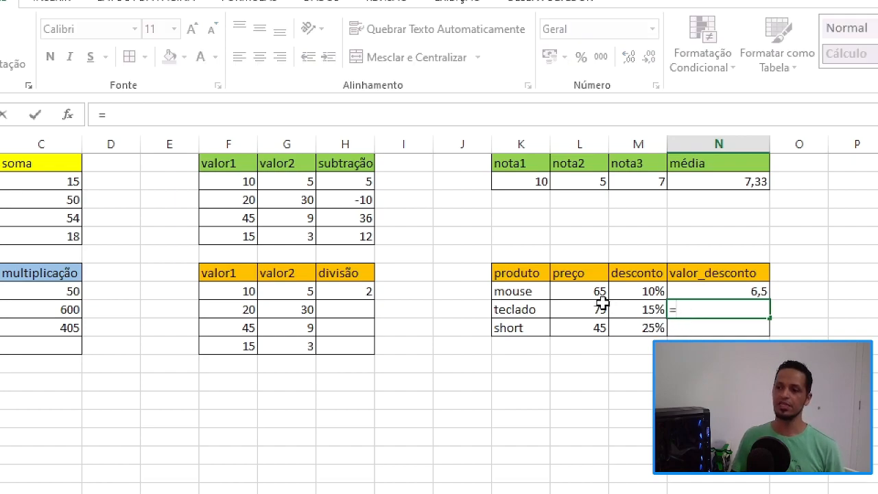
click(583, 309)
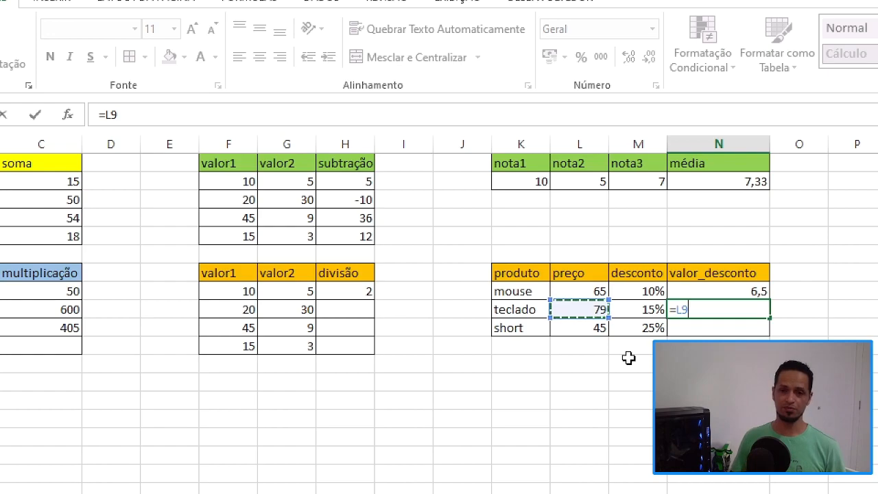
text(*)
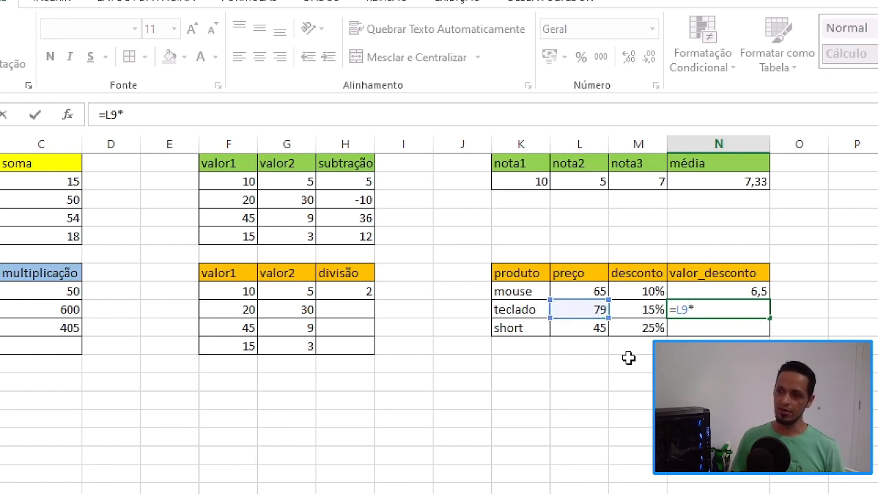
click(645, 311)
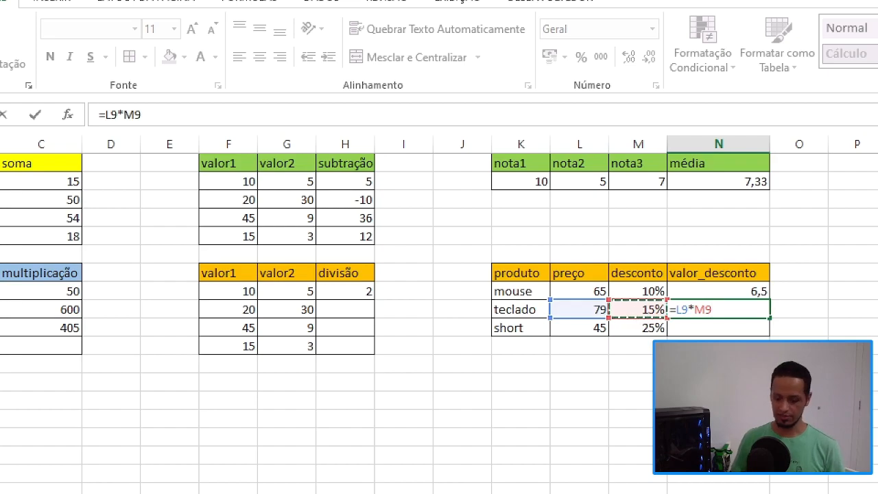
key(Return)
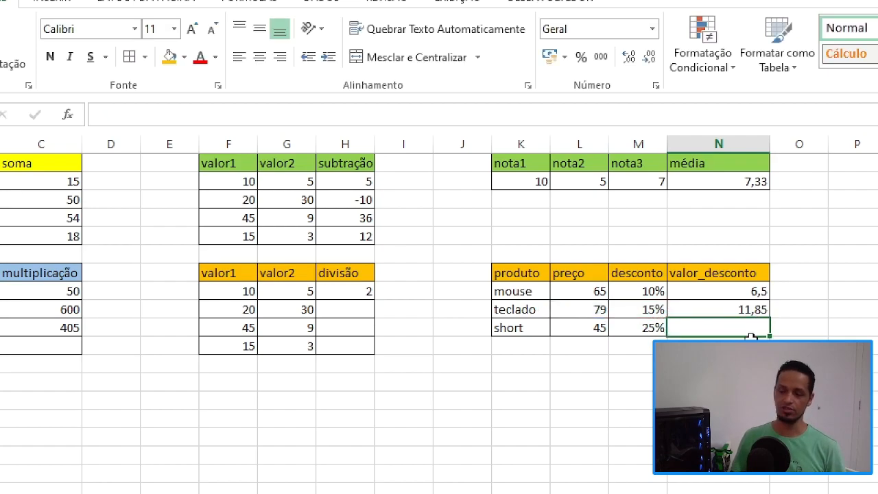
Calculate the short's discount amount in cell N10 with the formula =L10*M10.
text(=)
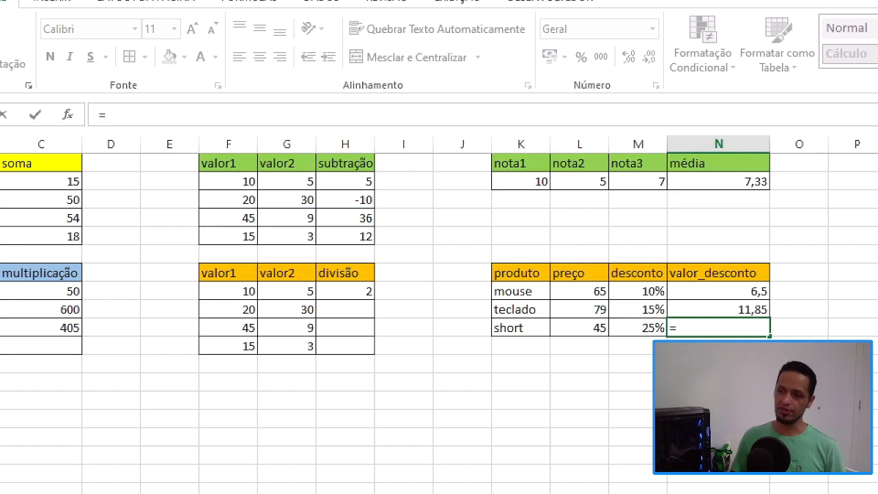
click(598, 328)
text(*)
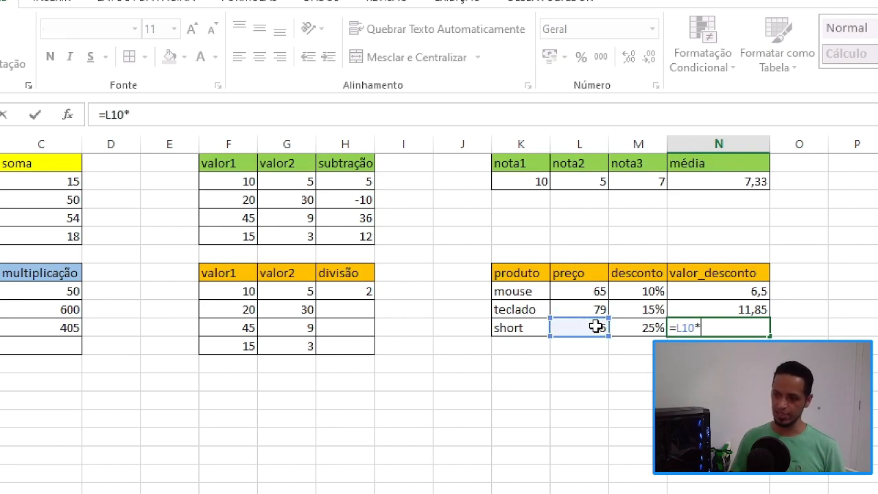
click(627, 330)
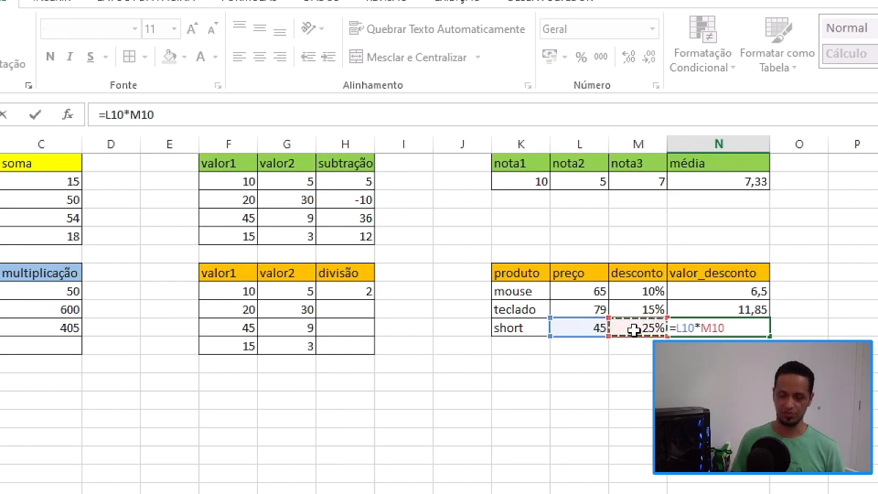
key(Return)
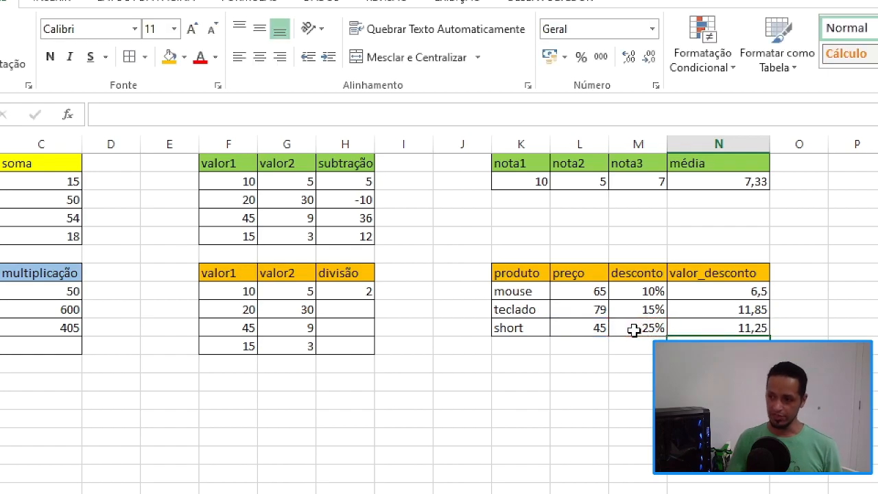